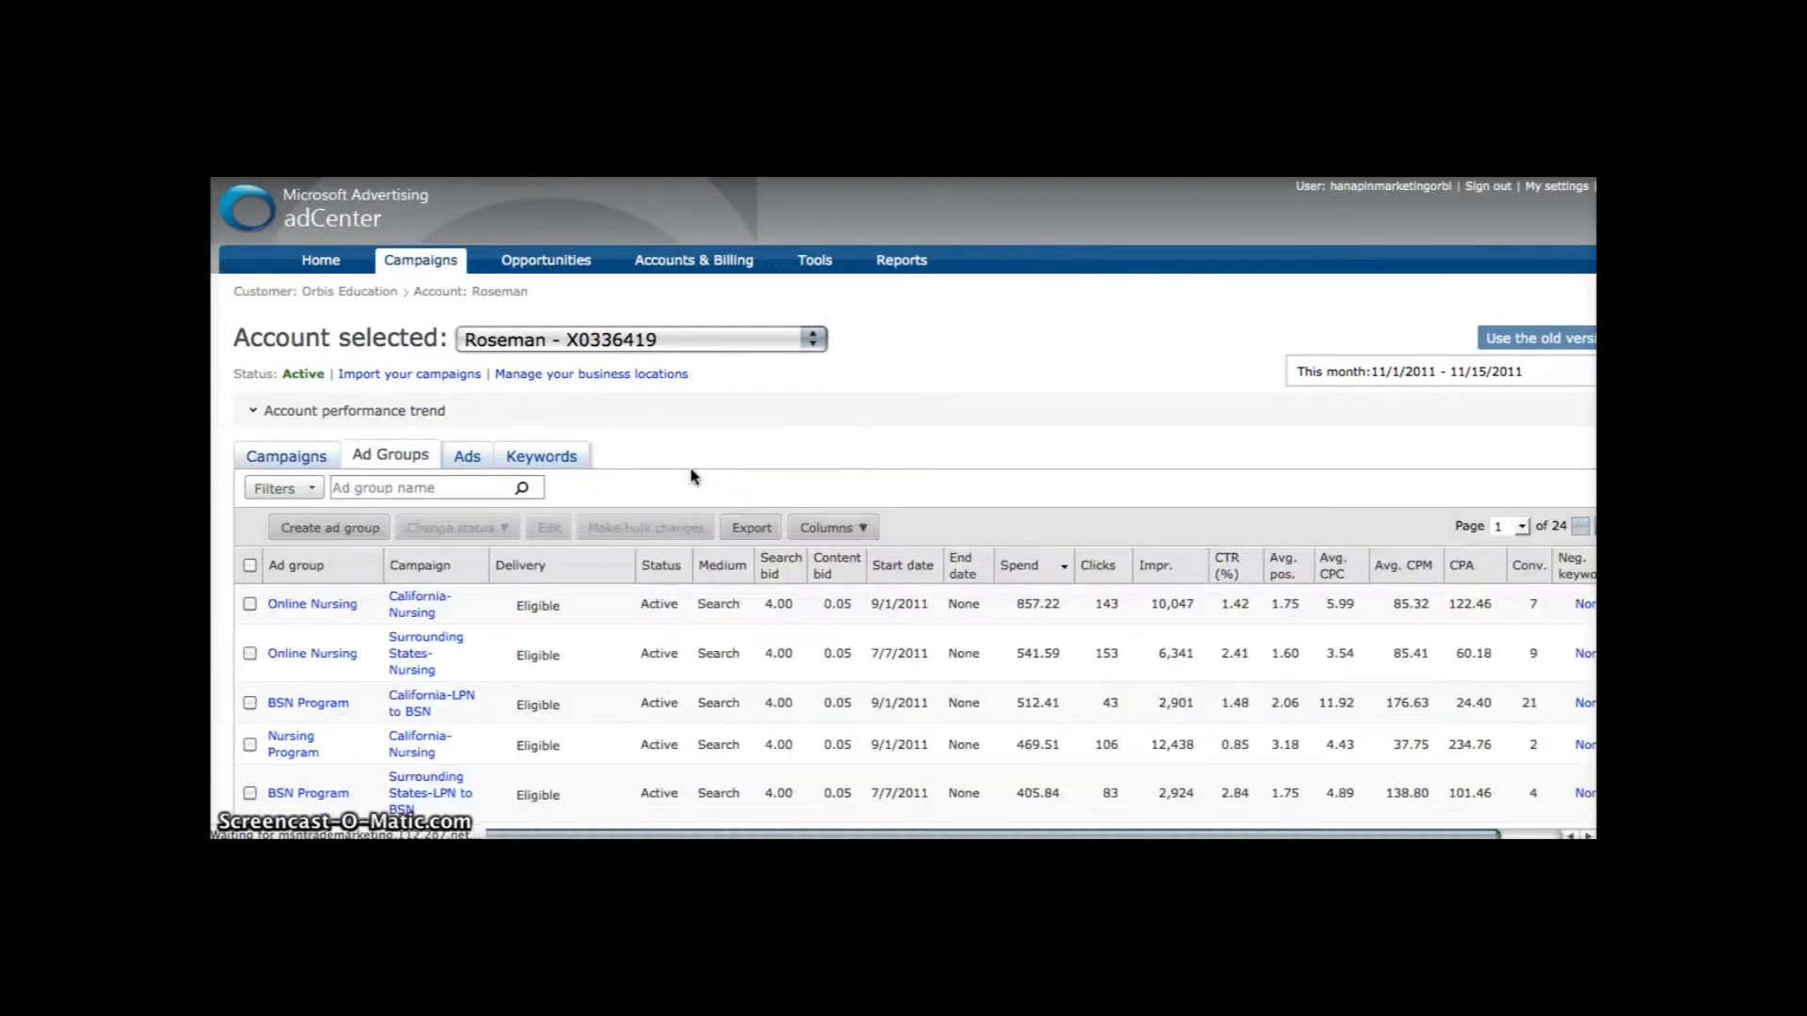
Step: Show the account's keywords filtered to the Branded - National campaign and its Roseman Univ of Health Sciences Nursing ad group
scroll(692, 477, "down", 3)
scroll(692, 477, "down", 3)
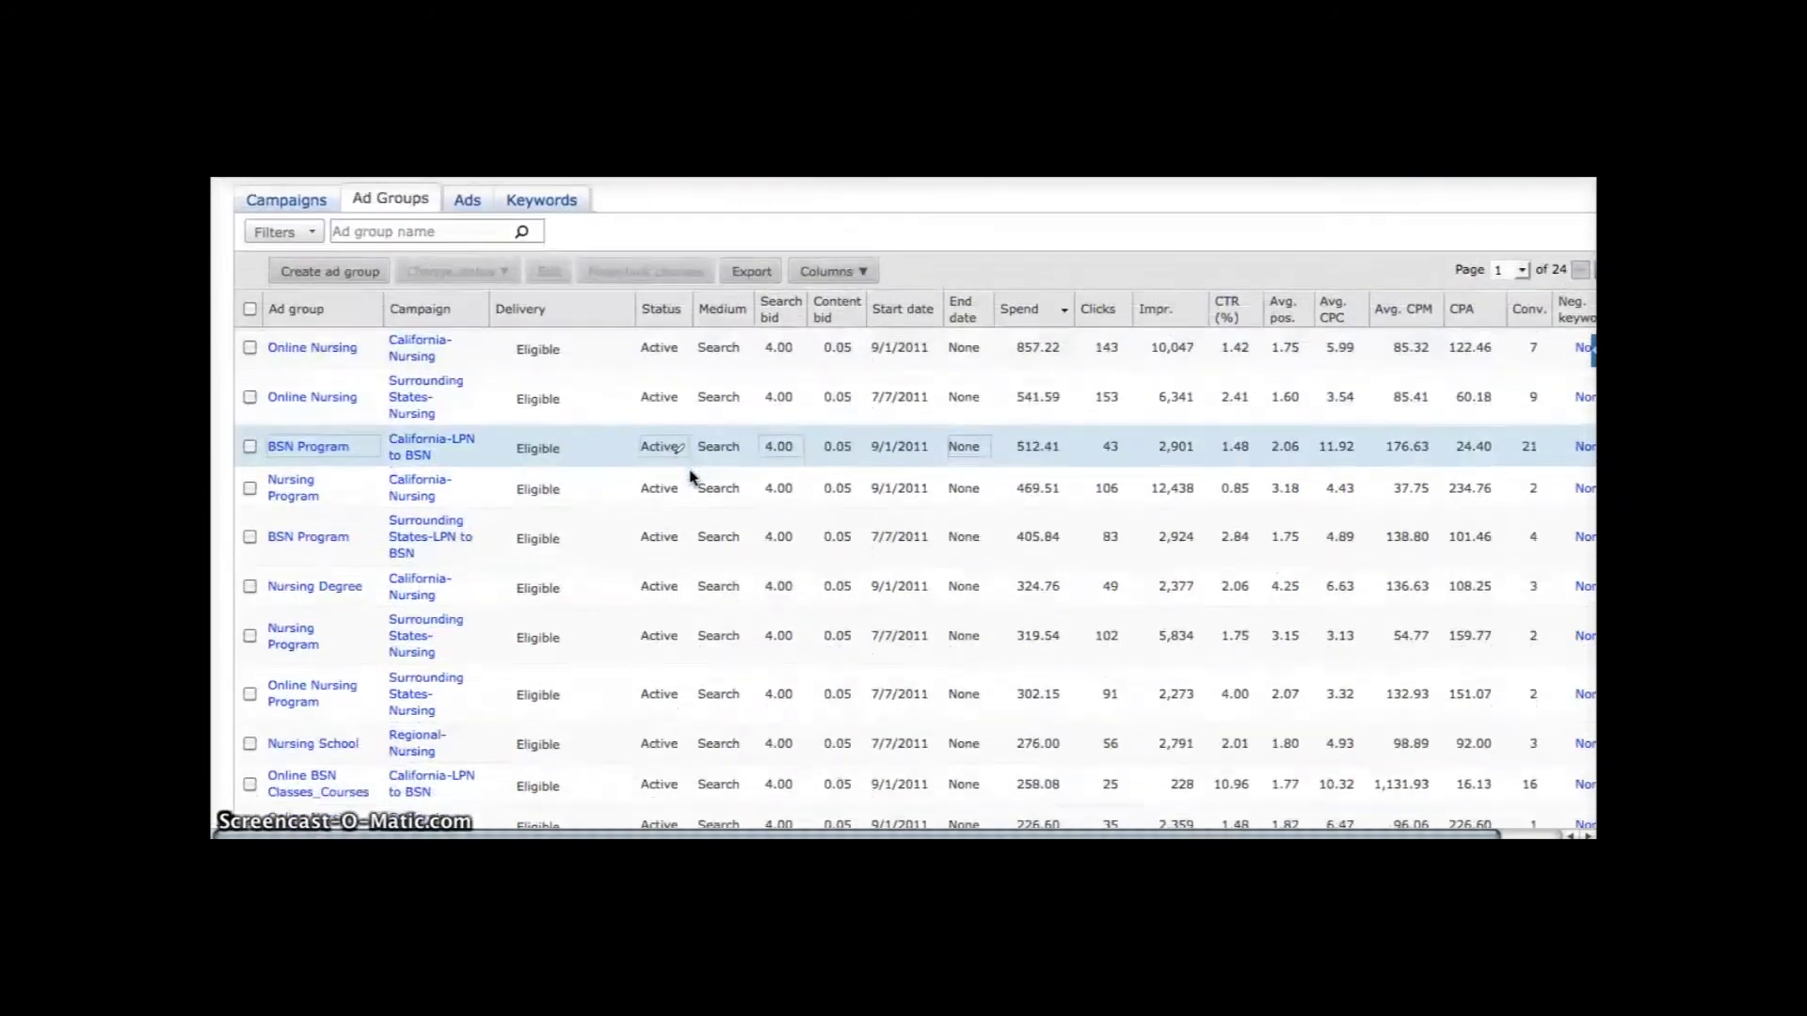
scroll(691, 478, "up", 2)
scroll(692, 477, "up", 3)
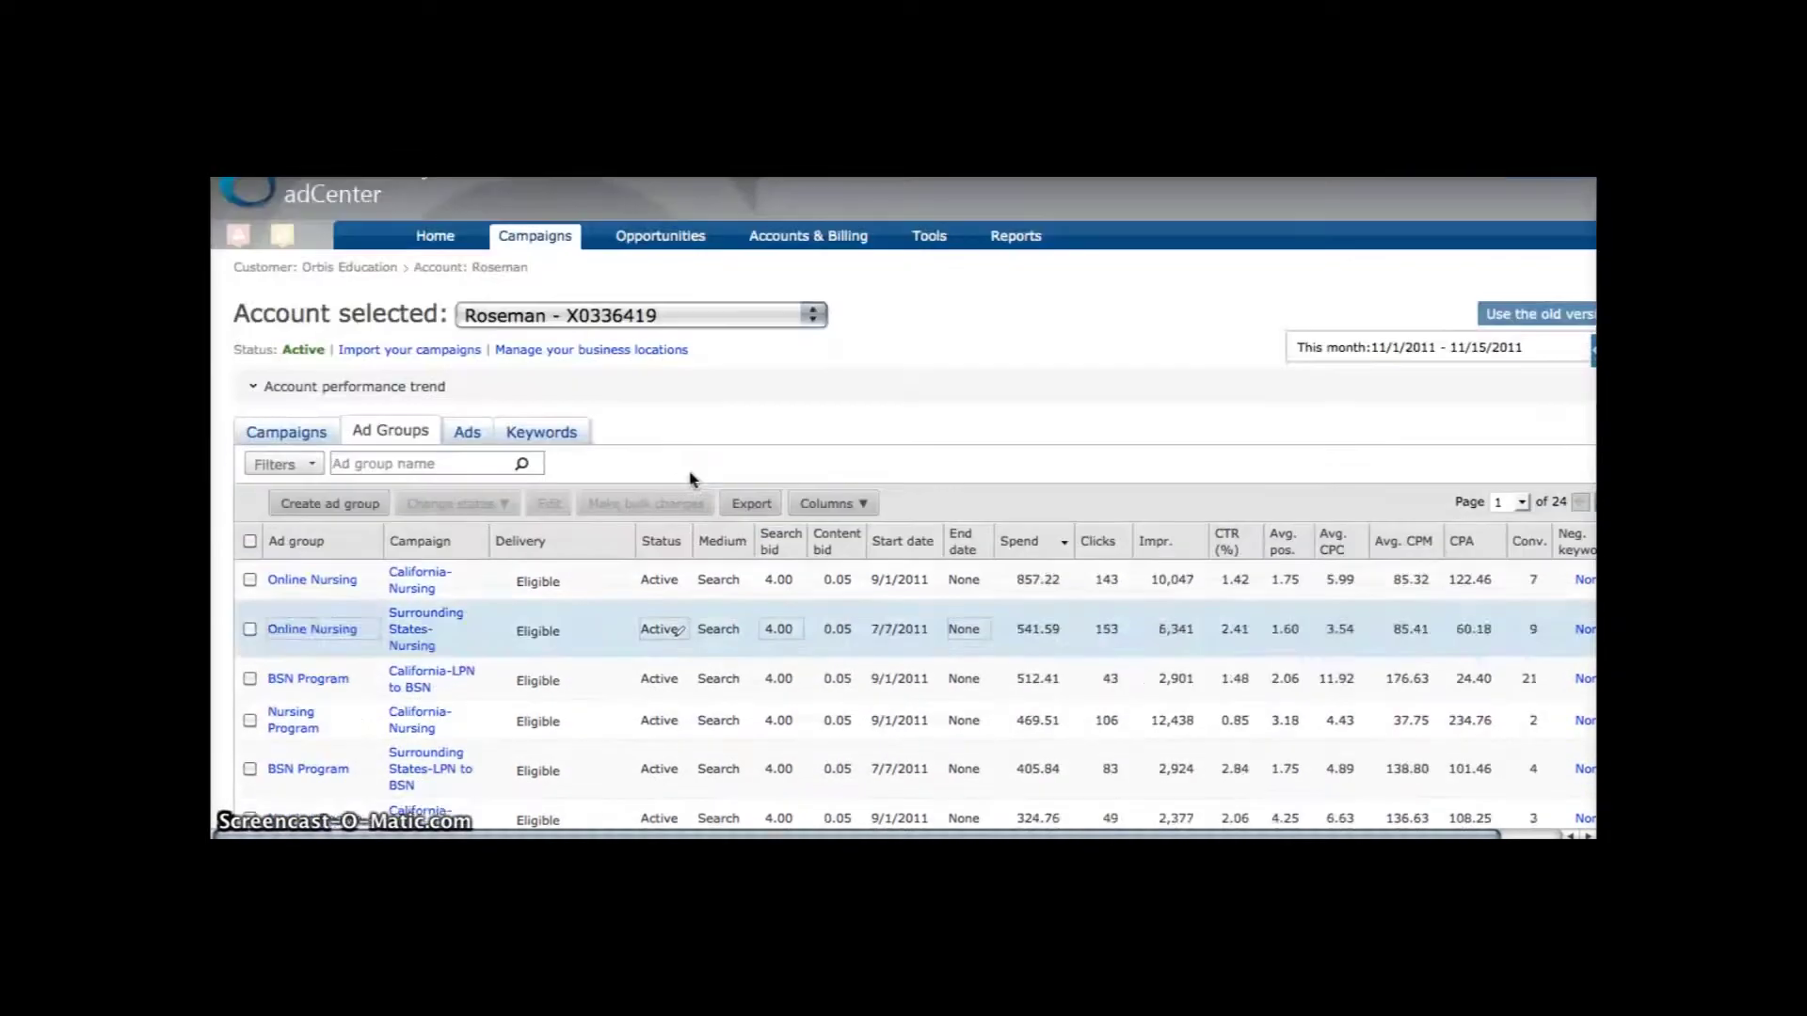
left_click(569, 442)
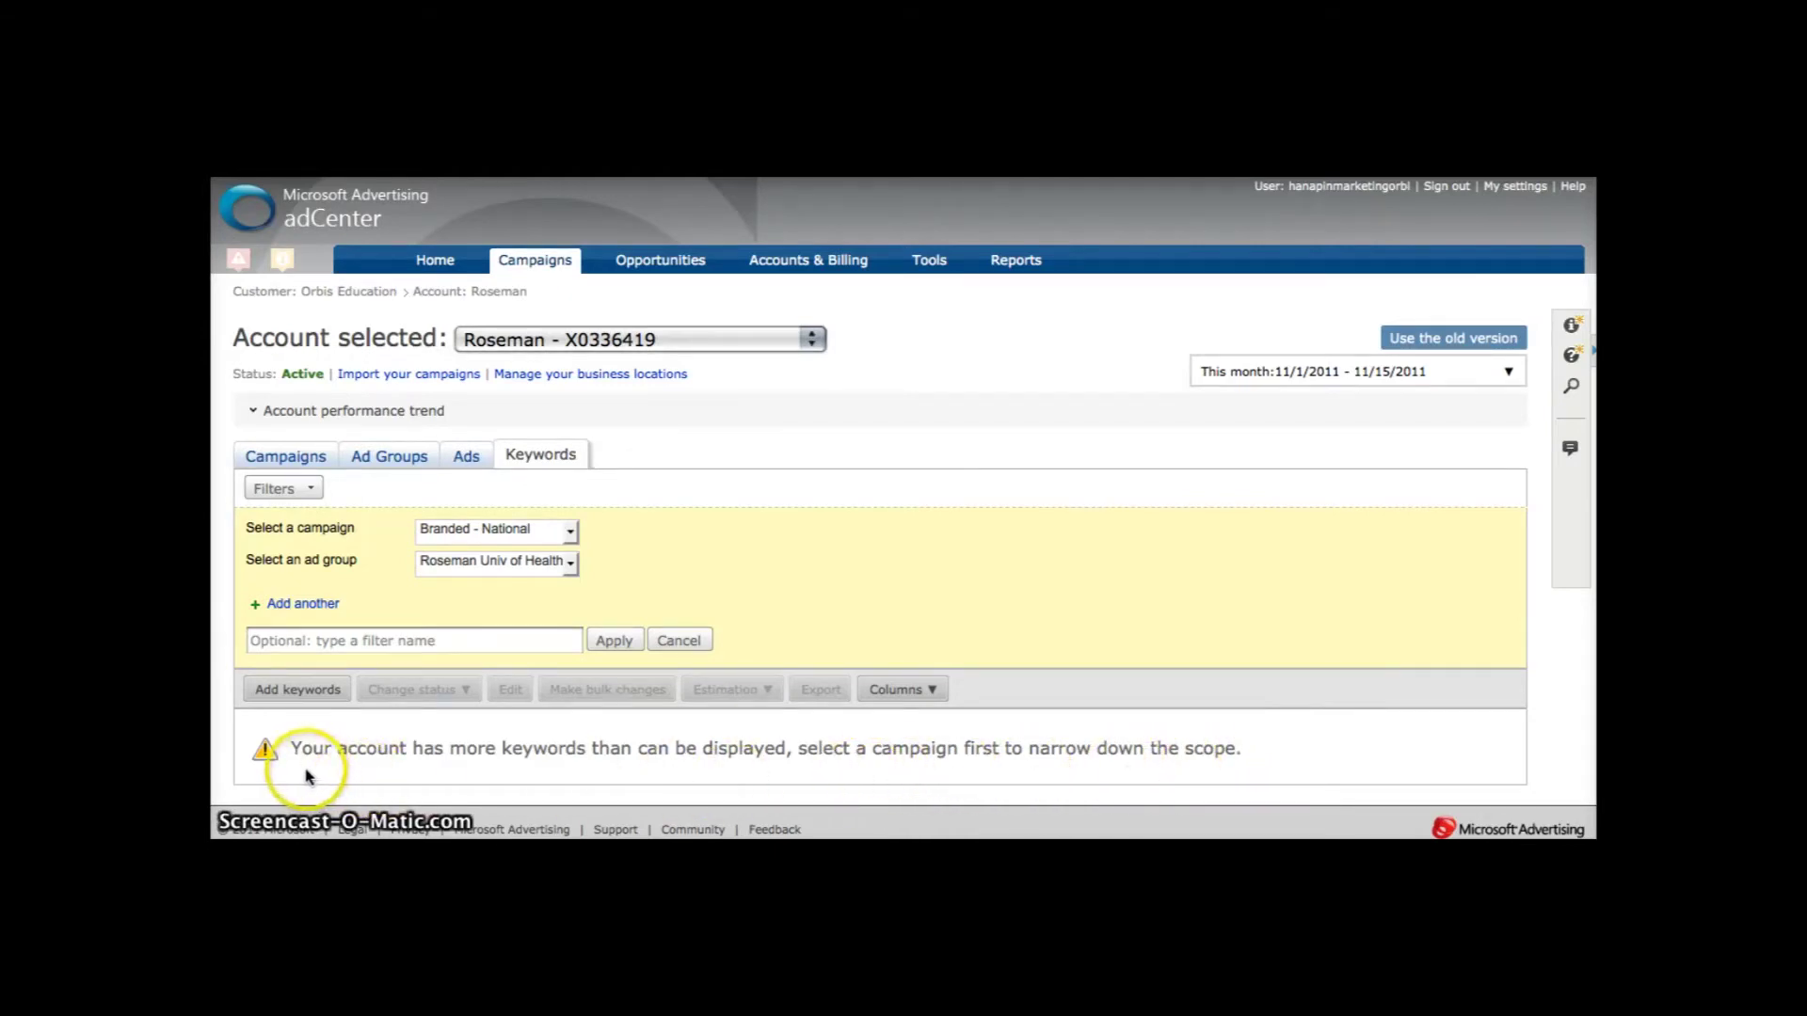
left_click(570, 531)
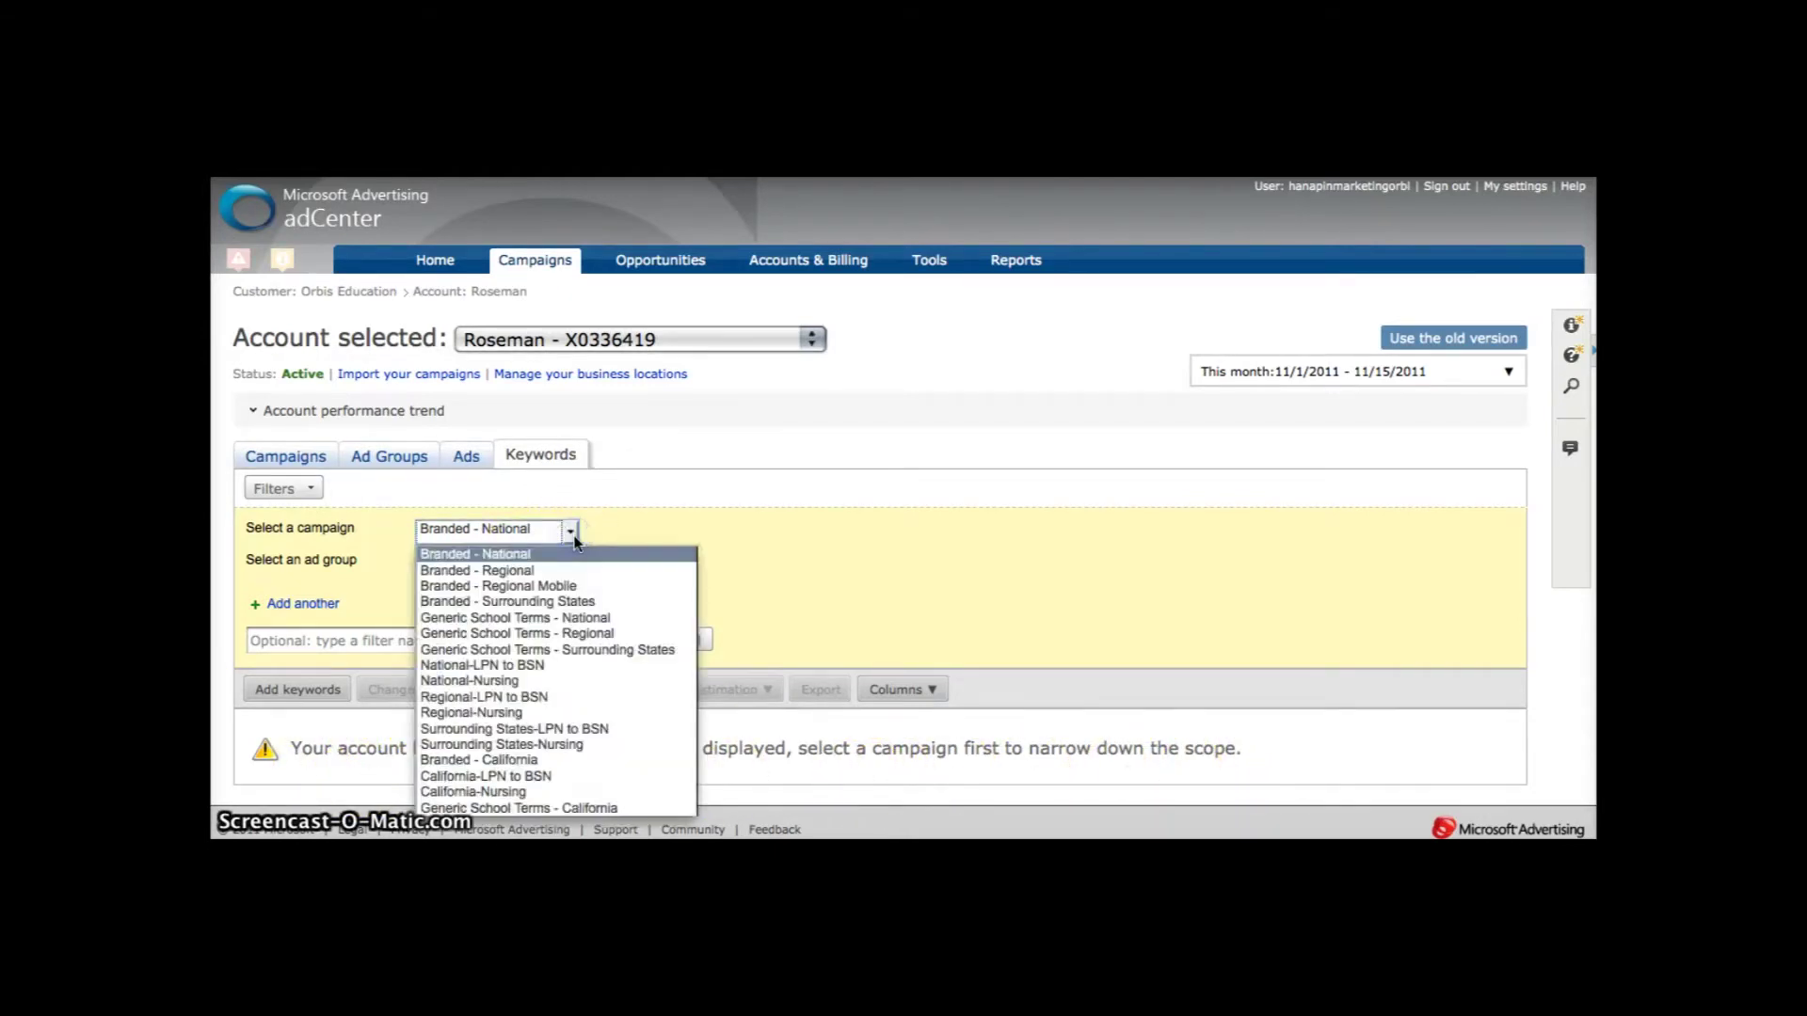
left_click(572, 542)
left_click(571, 560)
left_click(550, 586)
left_click(614, 641)
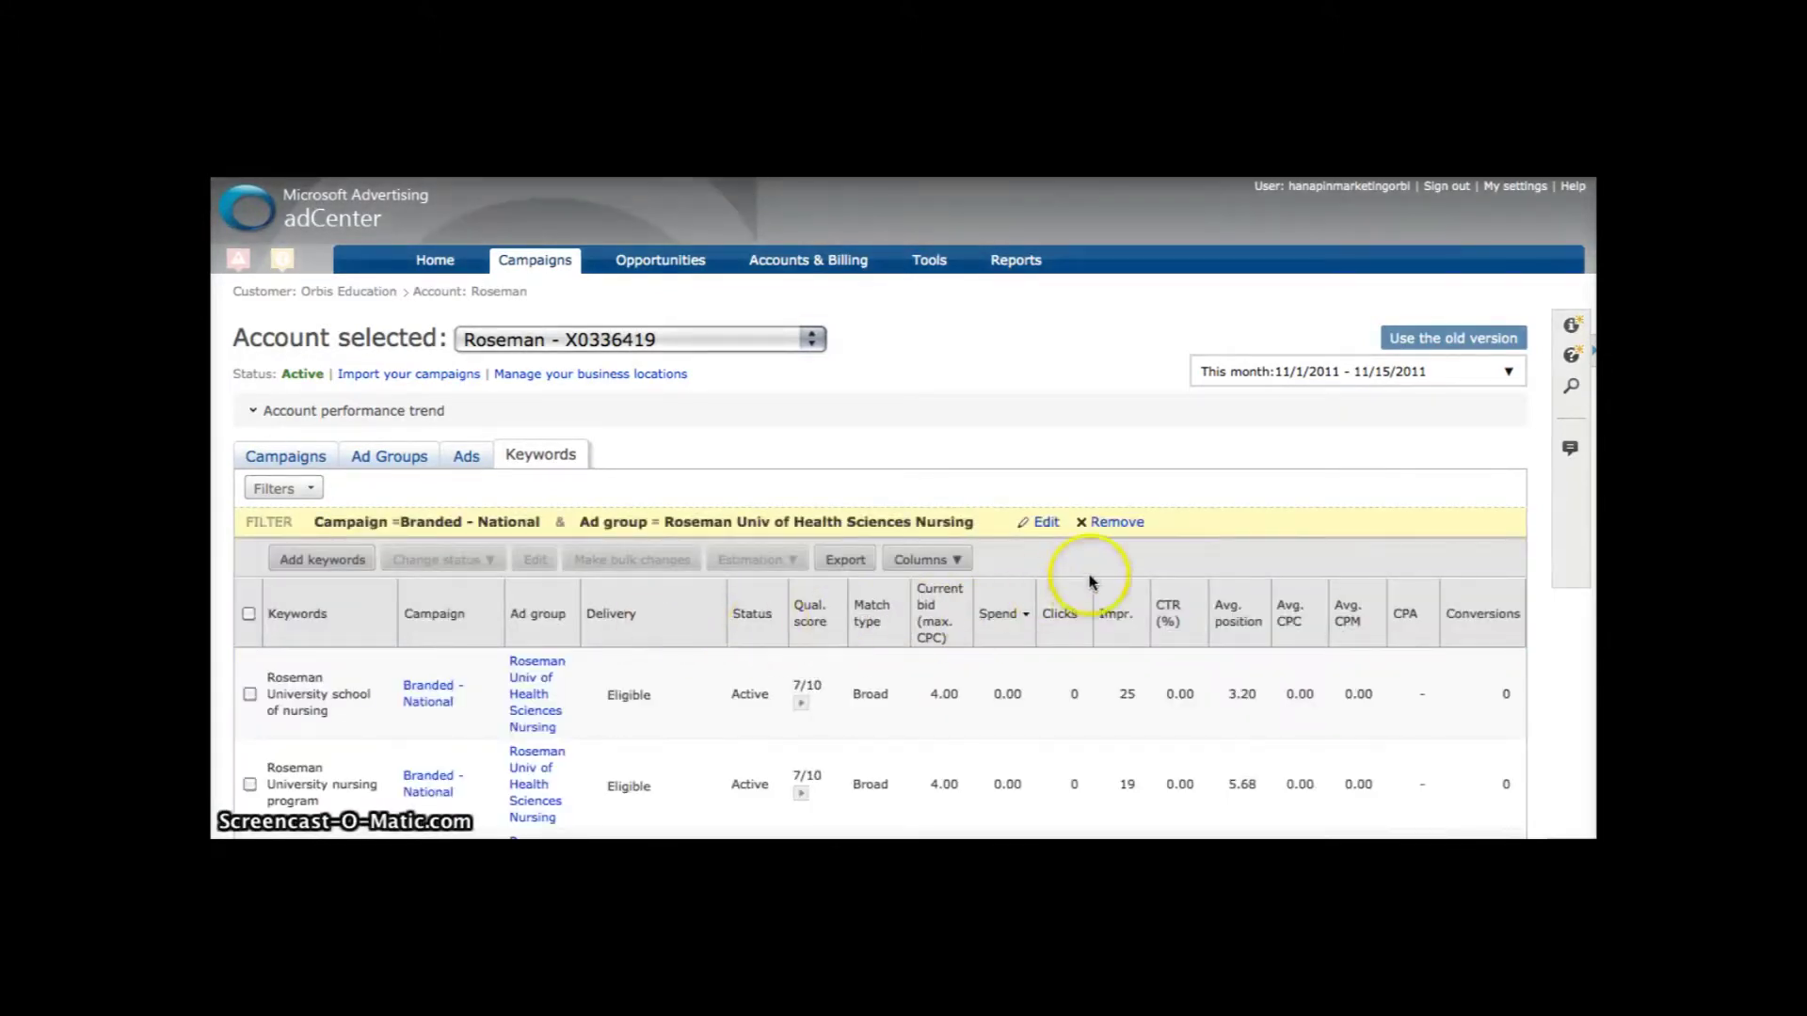
Step: Review the filtered keyword list of the Branded - National campaign and remove the filter
scroll(1109, 574, "down", 7)
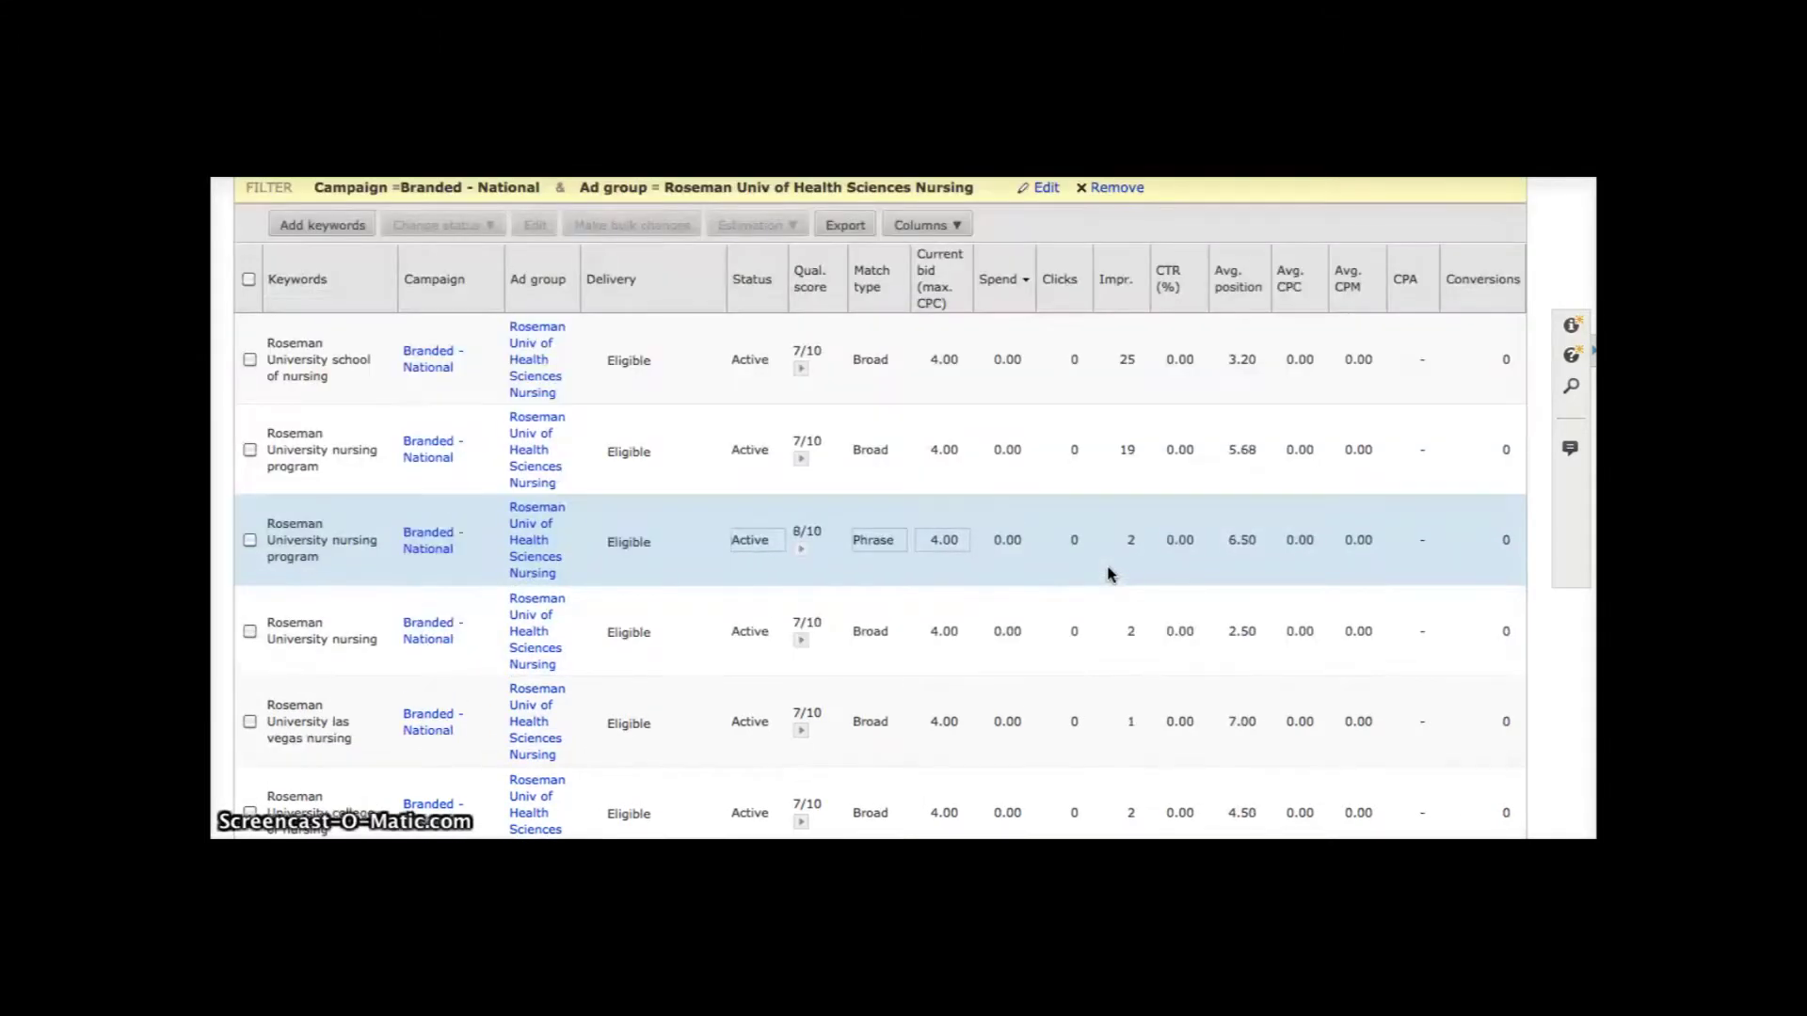
scroll(1109, 574, "down", 3)
scroll(1108, 574, "up", 8)
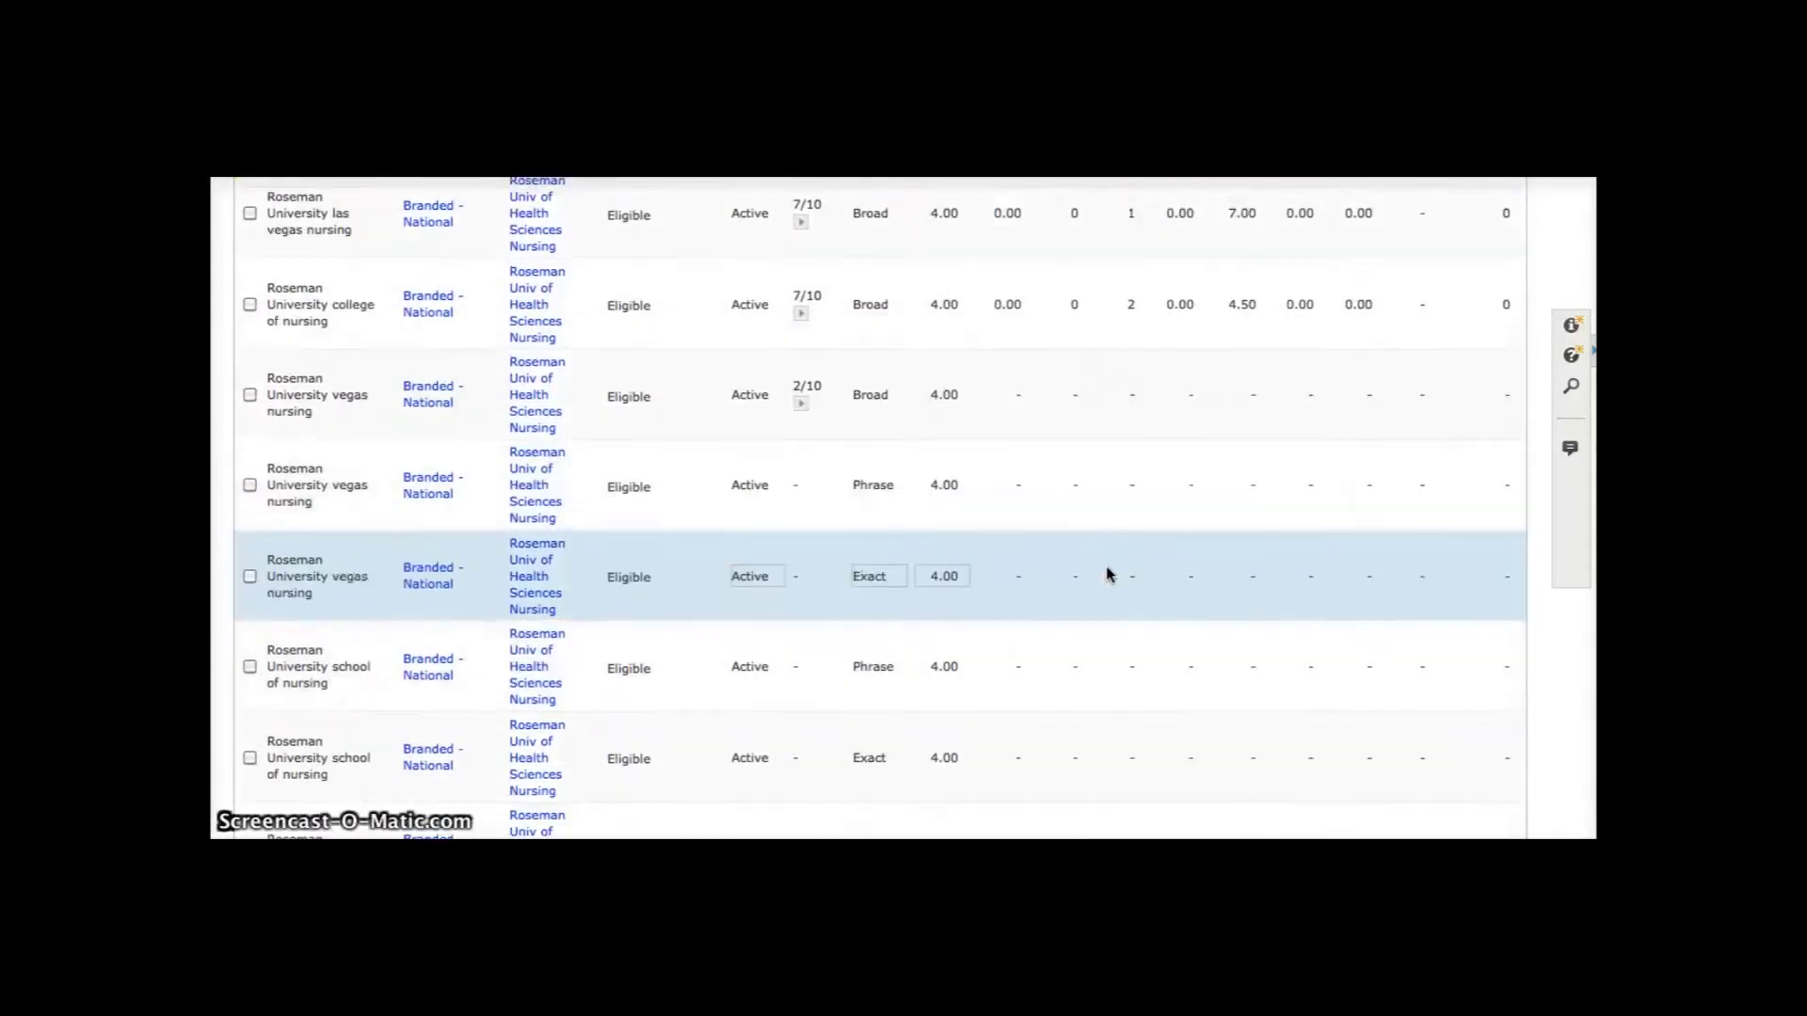
scroll(1109, 574, "up", 3)
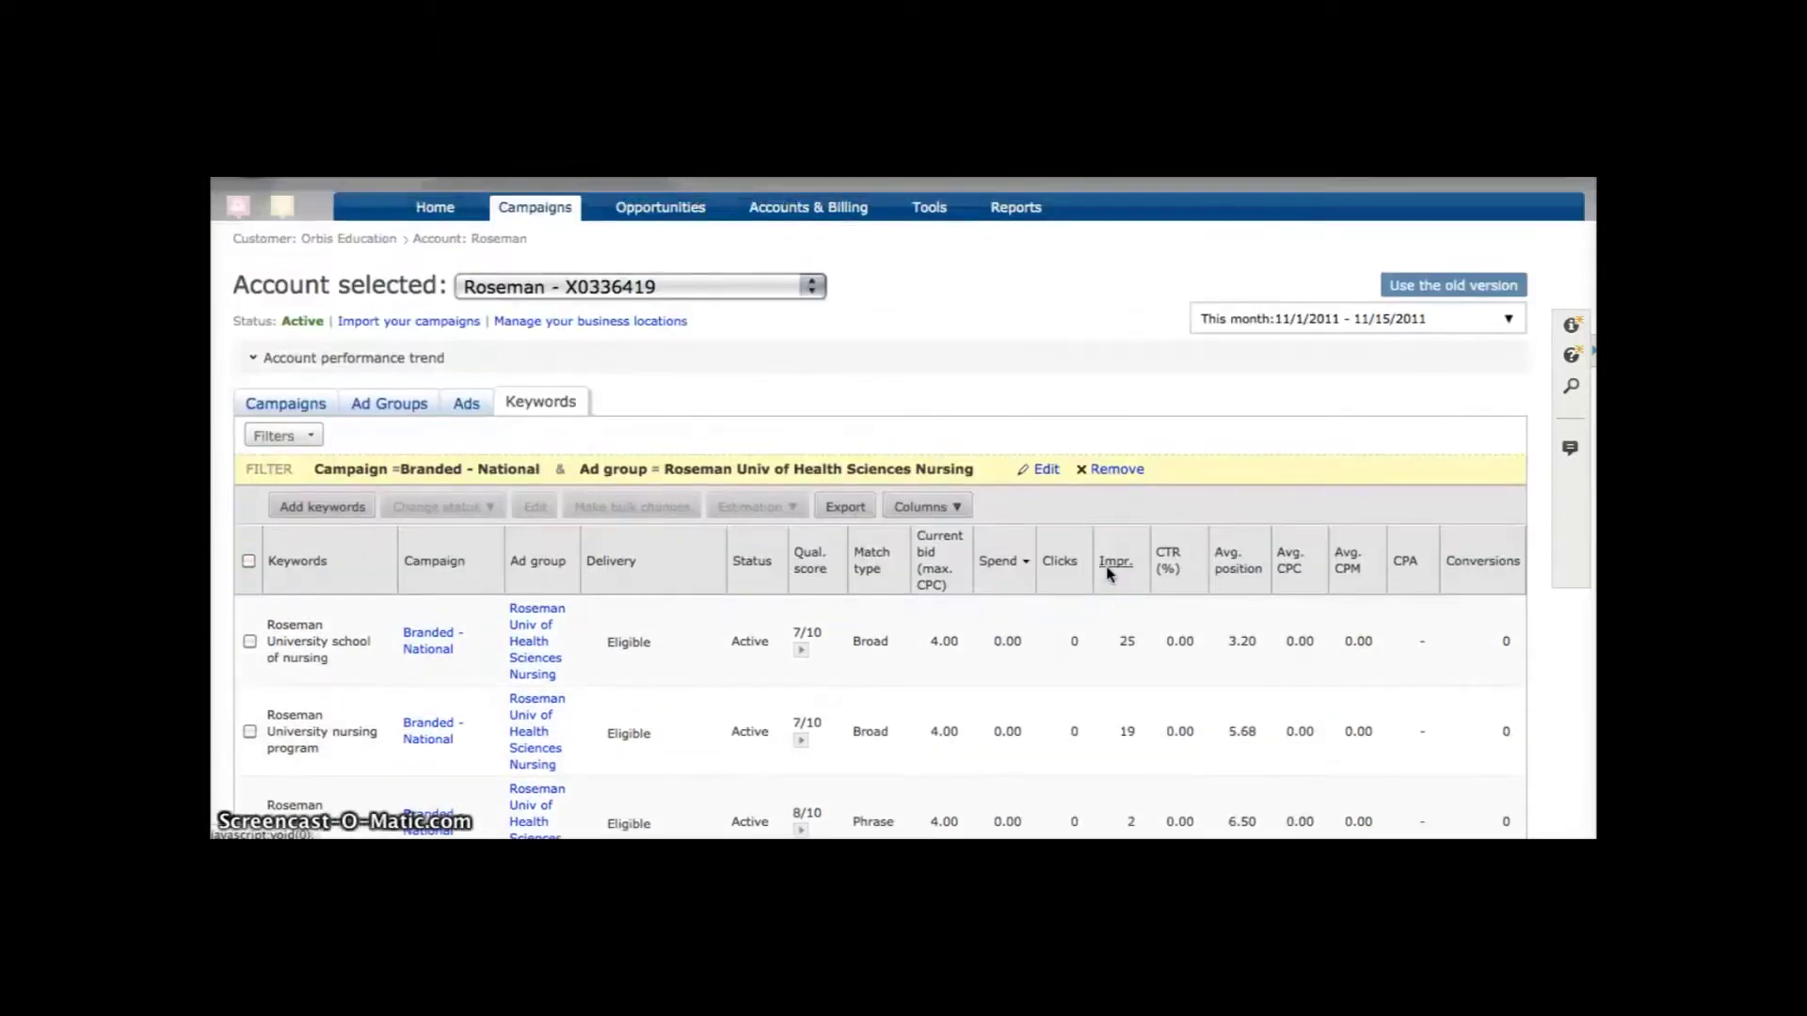
left_click(1112, 506)
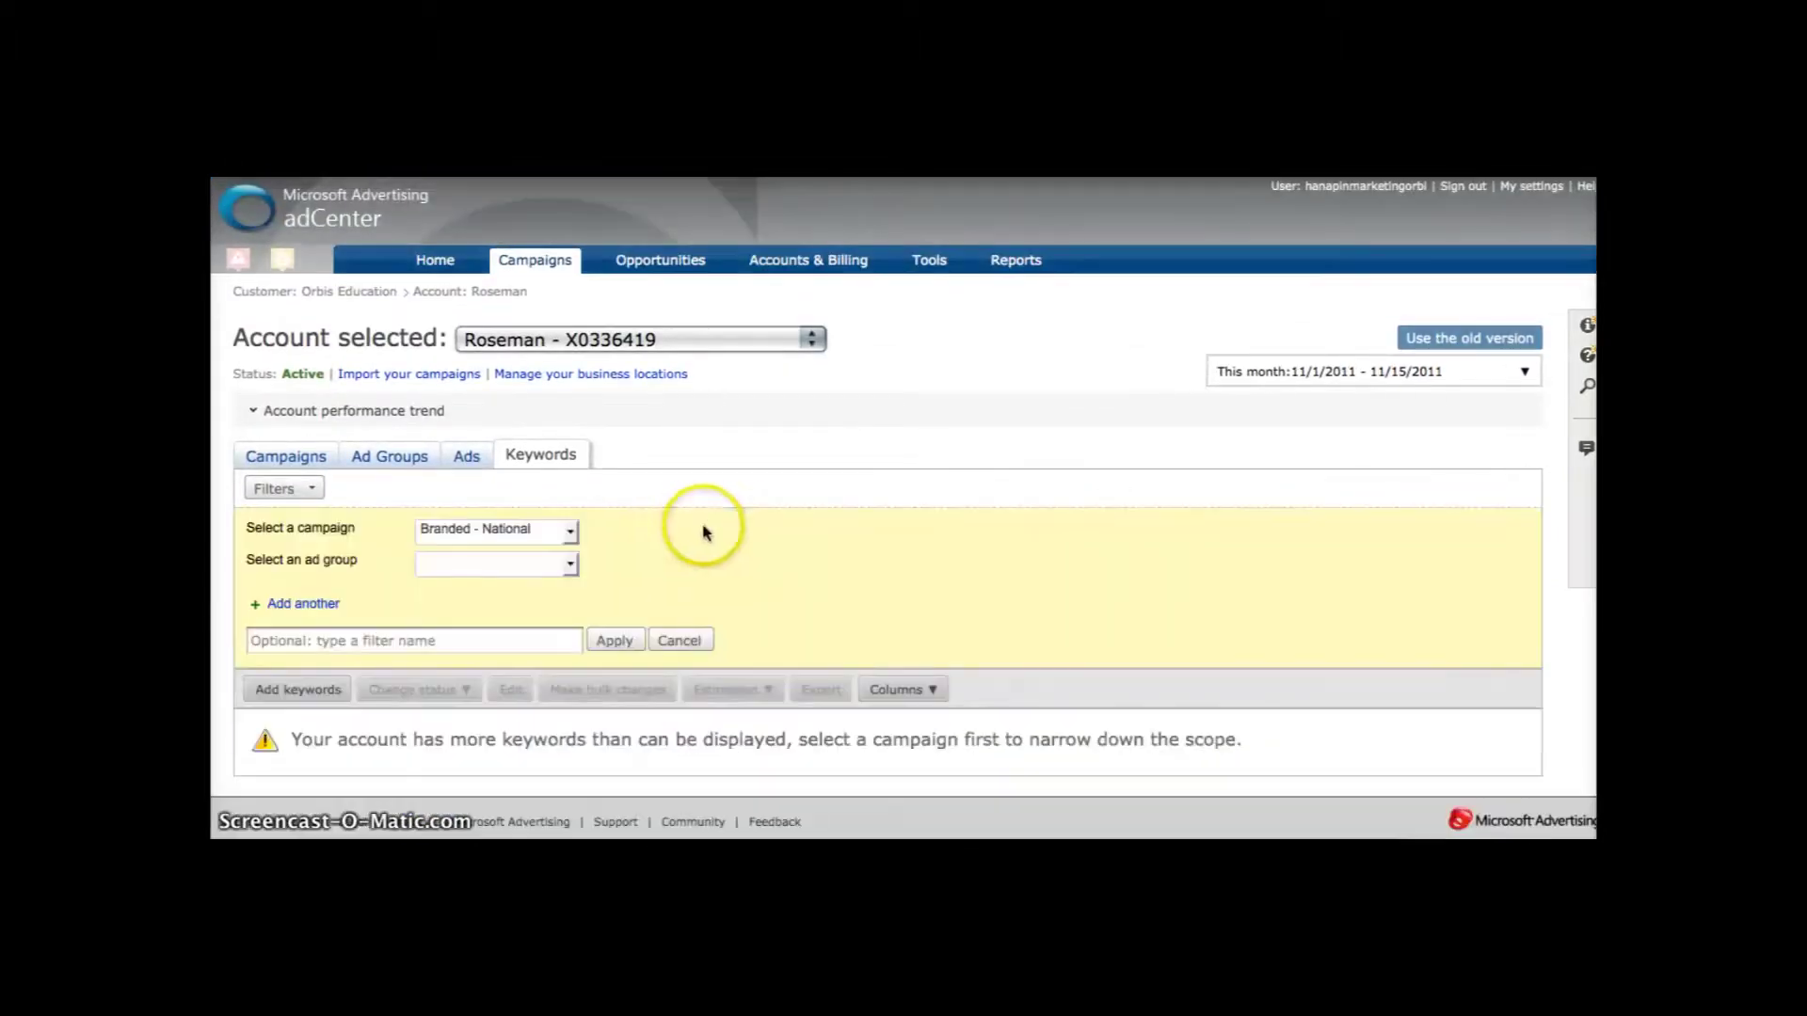
Step: Filter the keywords to the National-Nursing campaign and its Accelerated Nursing ad group
left_click(568, 535)
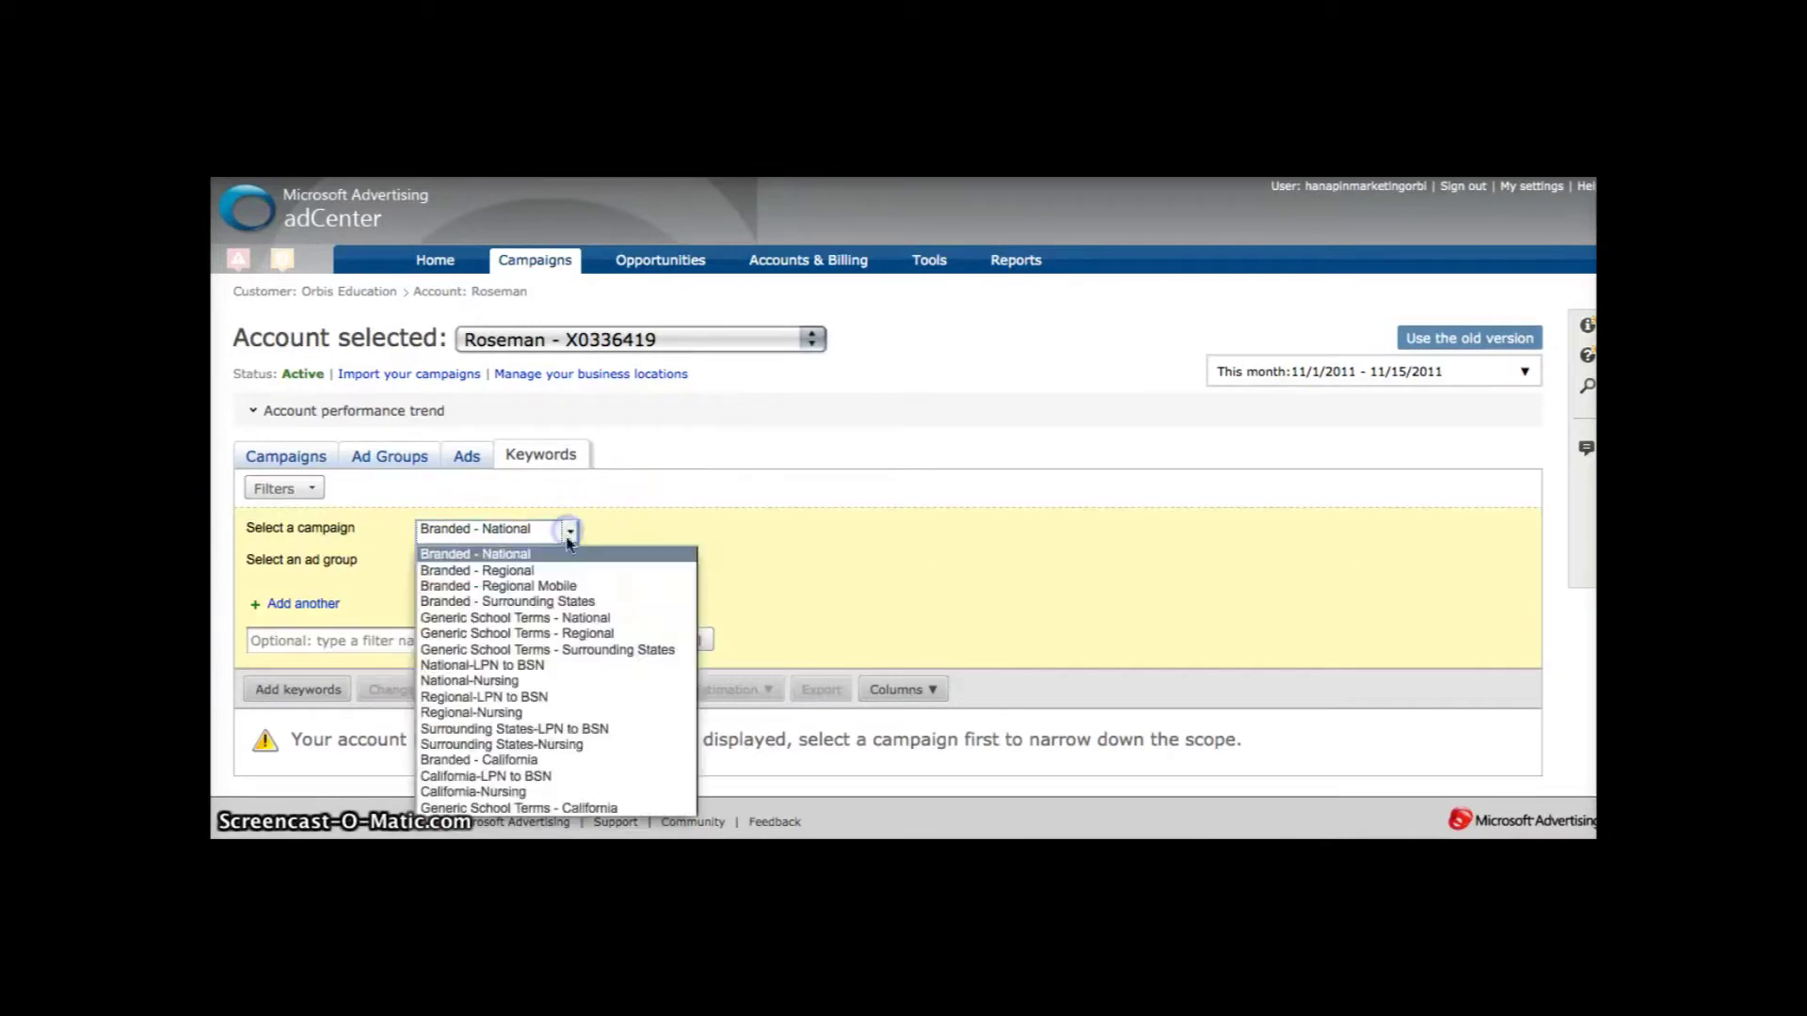
left_click(532, 684)
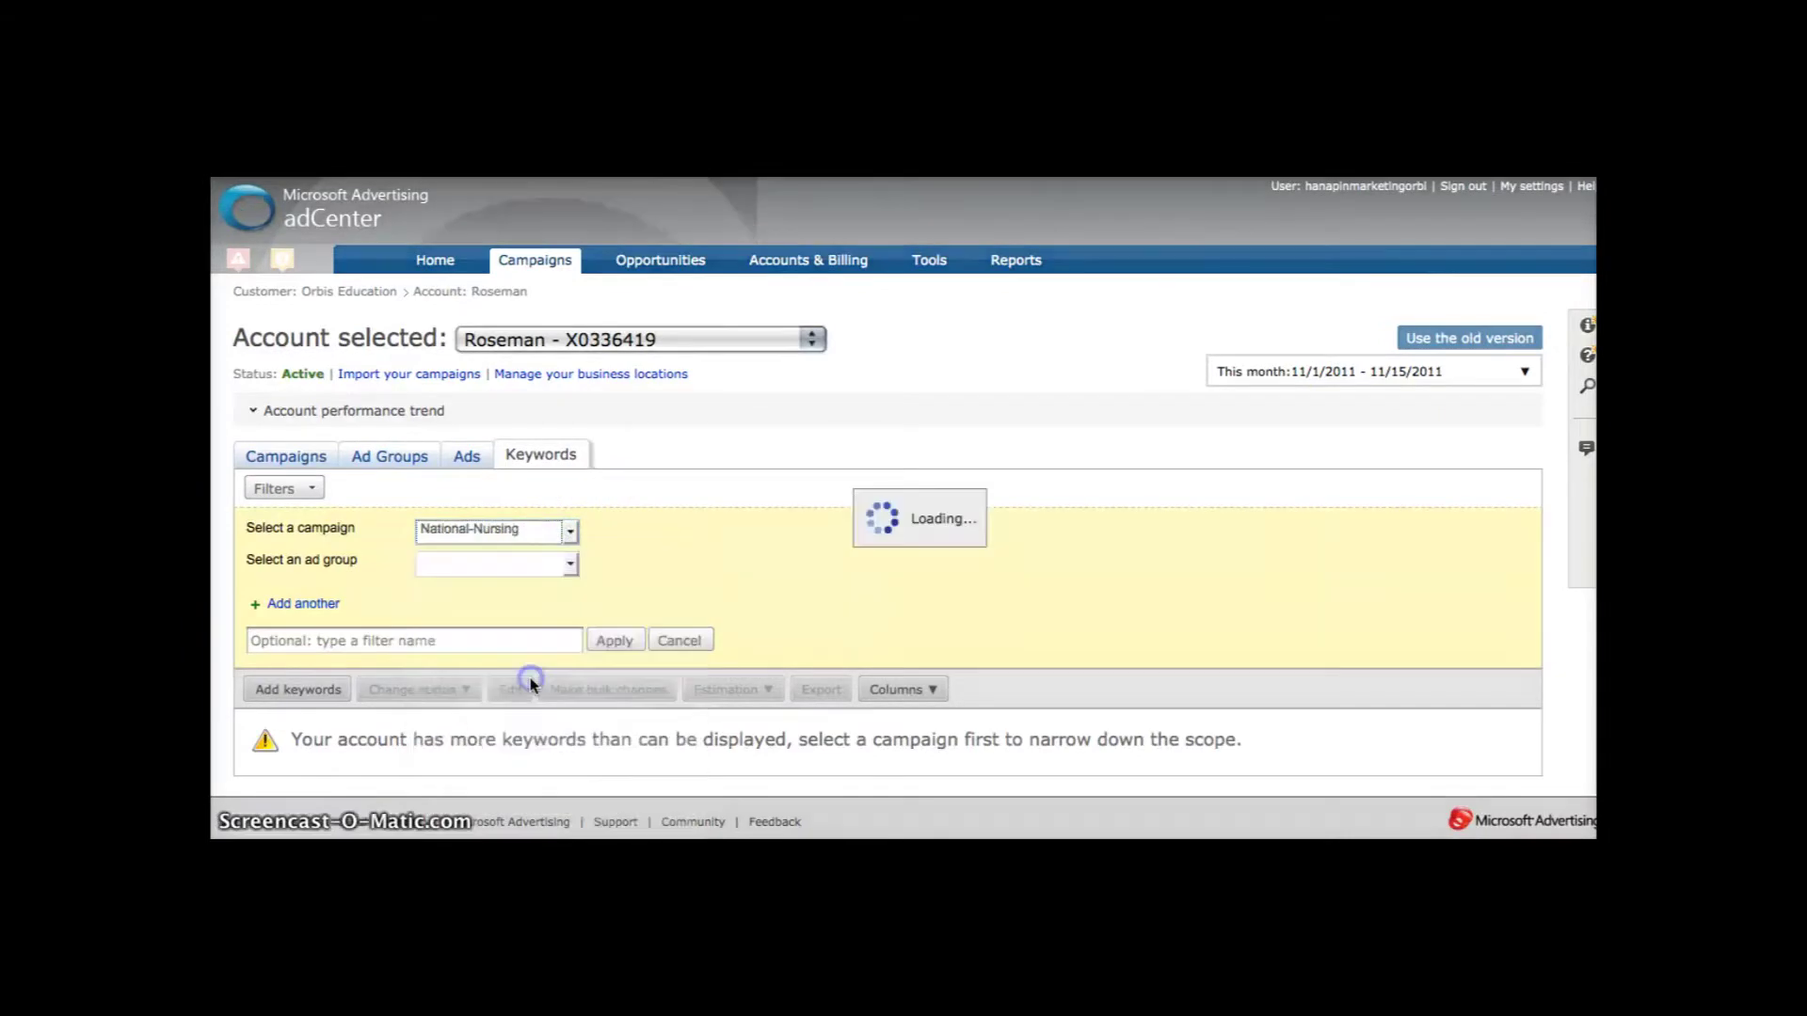
left_click(569, 562)
left_click(576, 478)
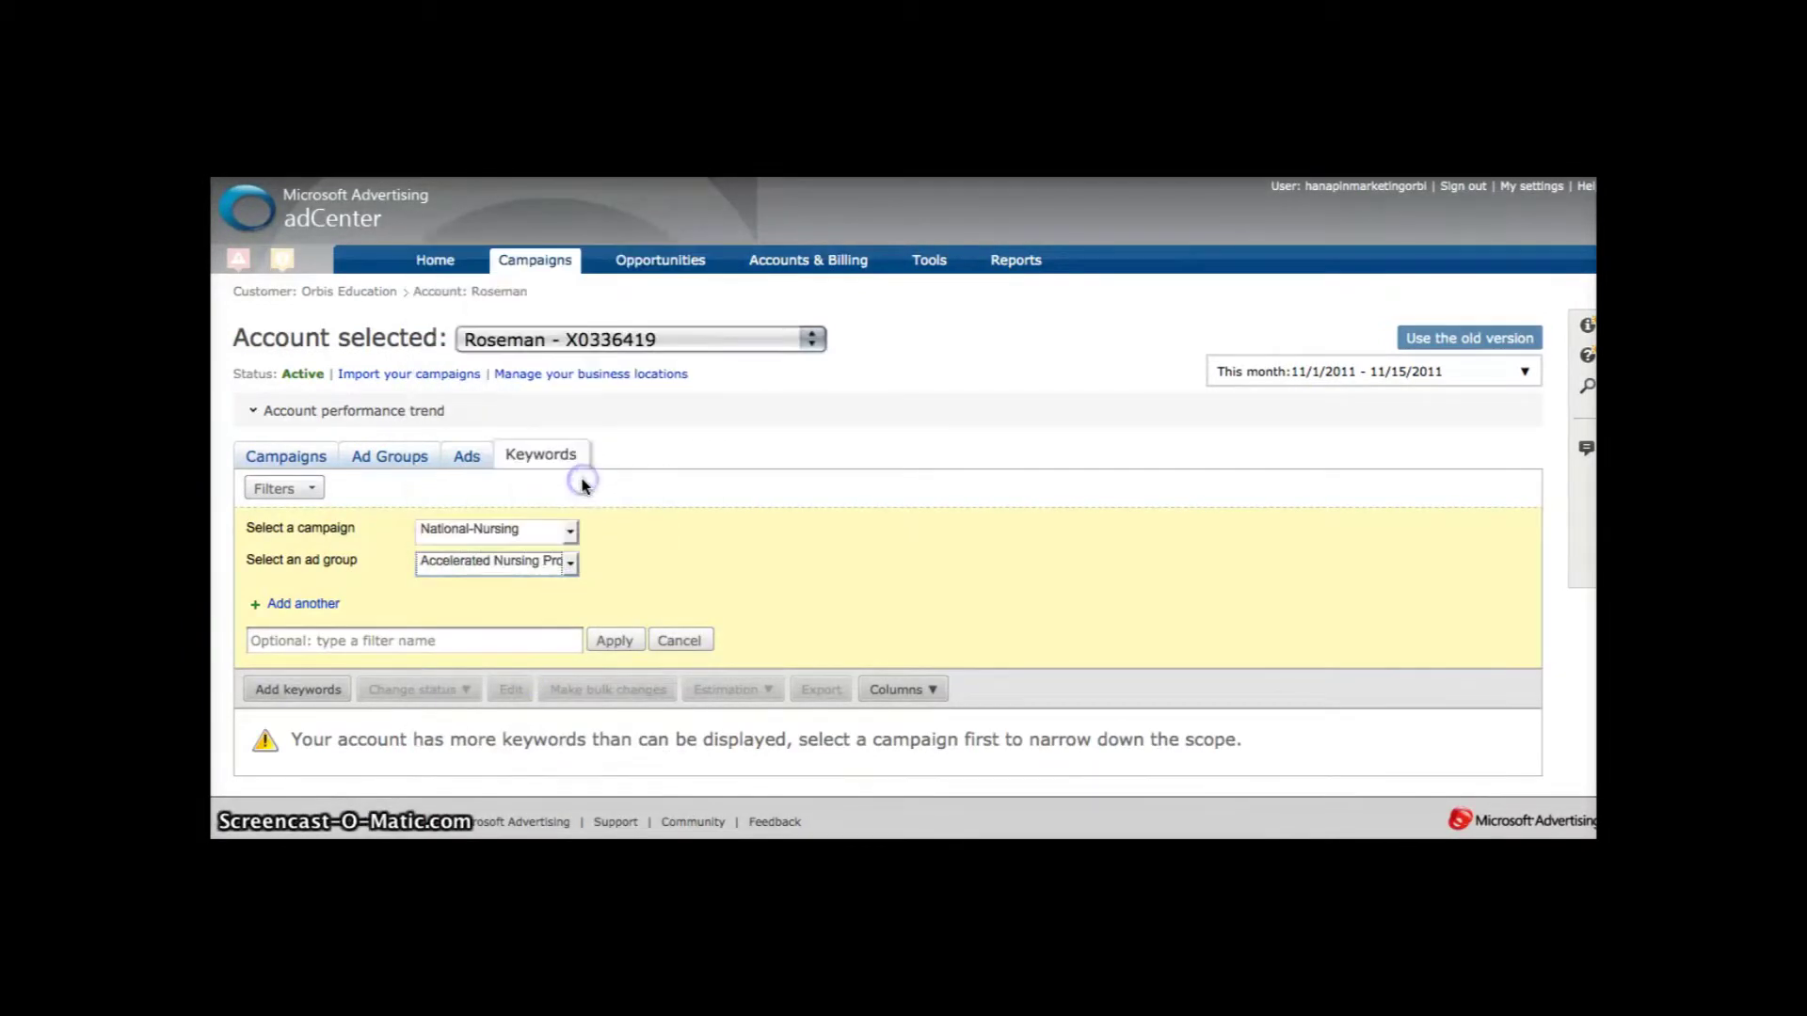
left_click(615, 640)
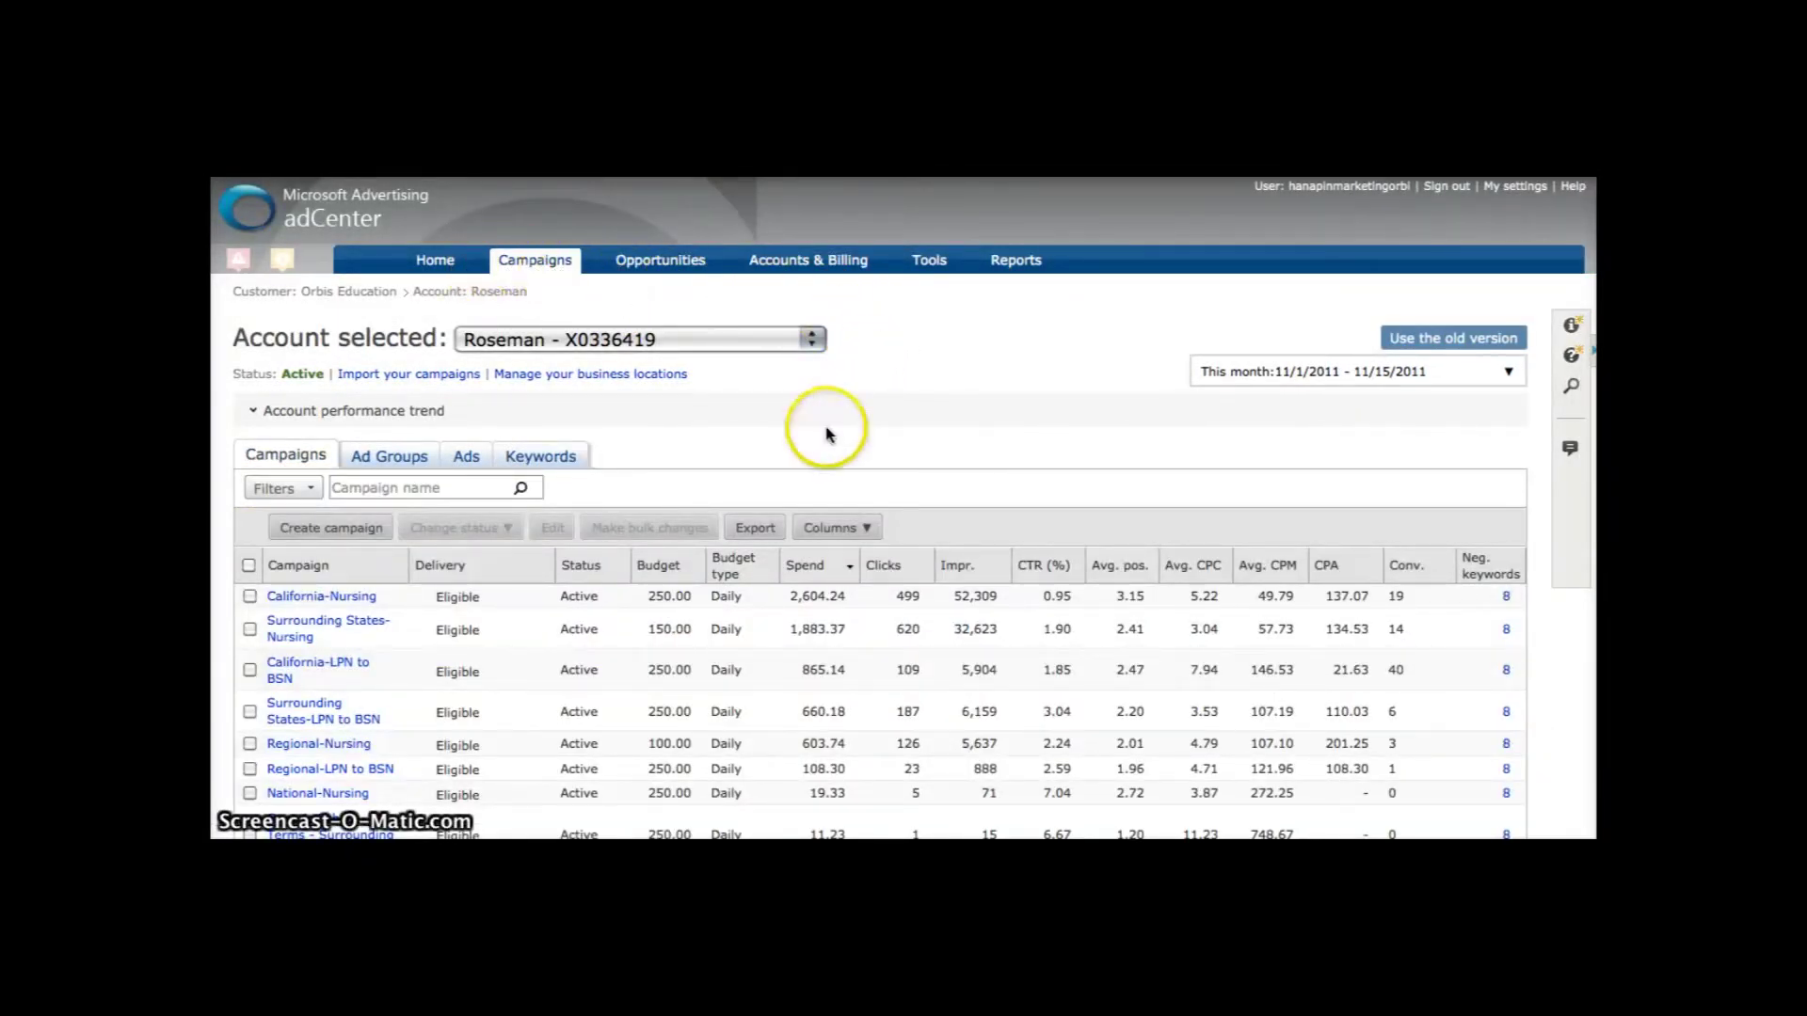
Step: Narrow the campaign list with the saved Regional filter, and remove that filter after viewing the matching campaigns
left_click(318, 498)
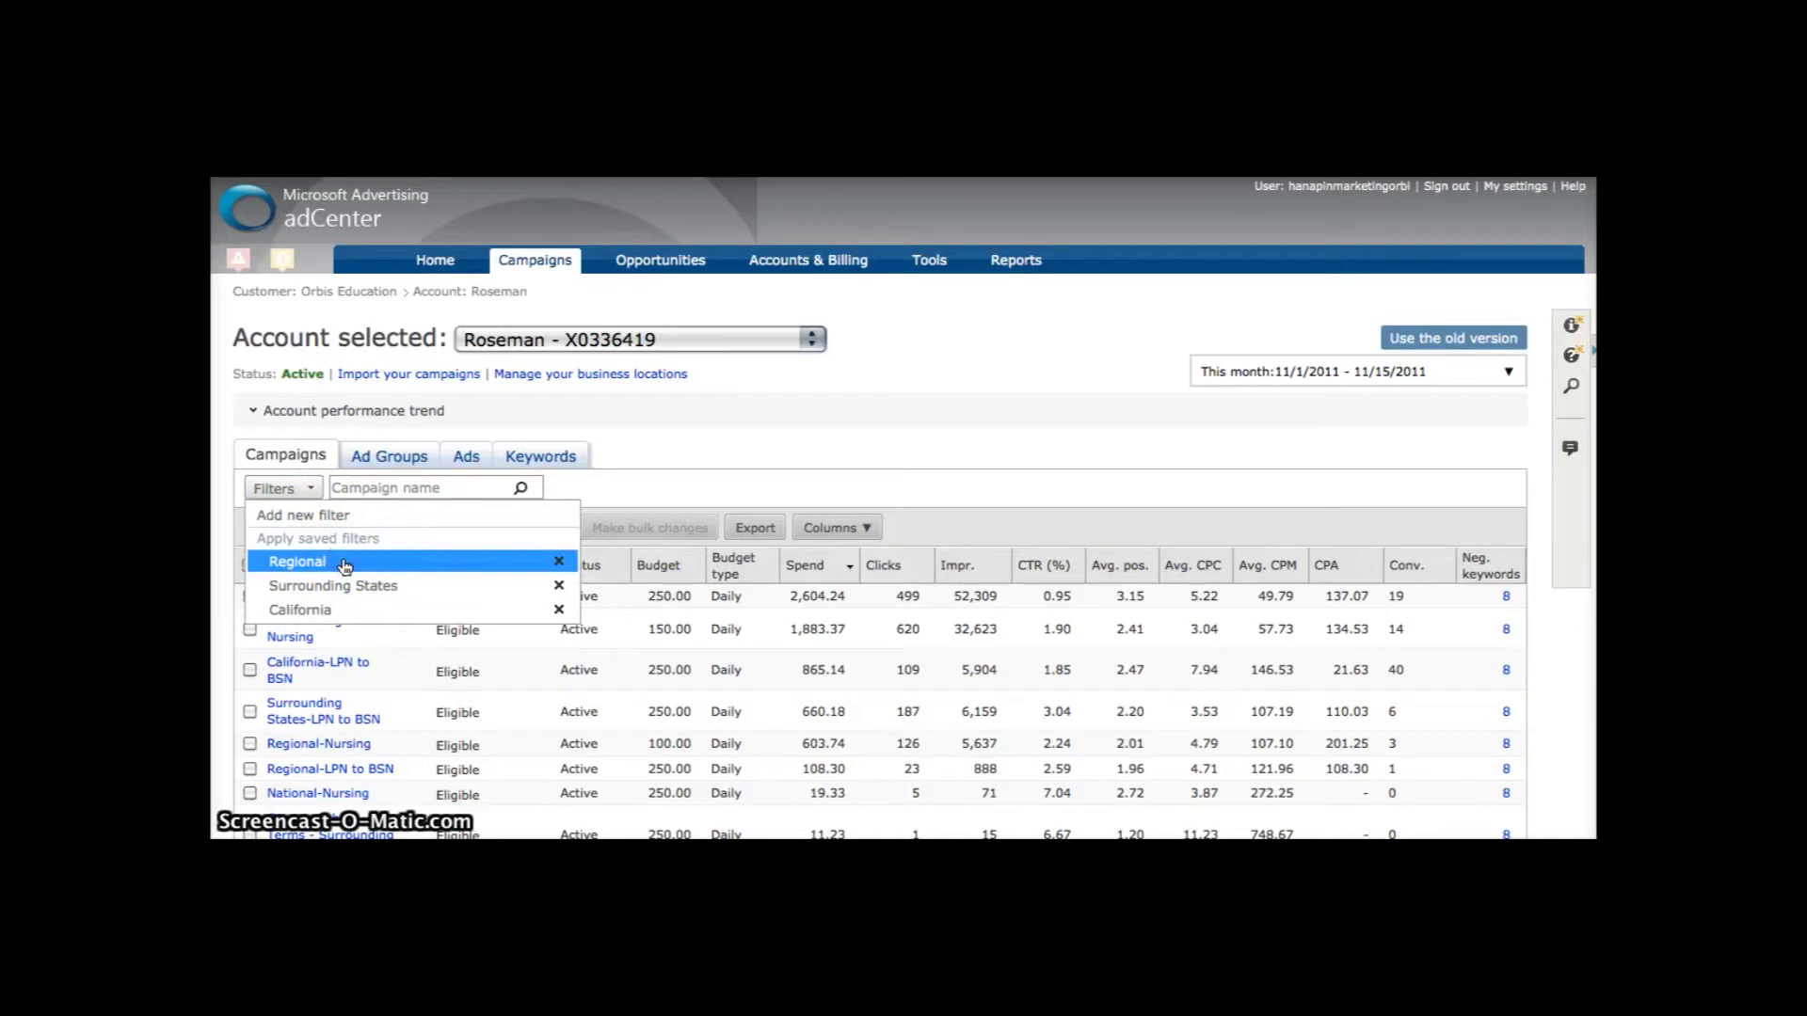
left_click(318, 562)
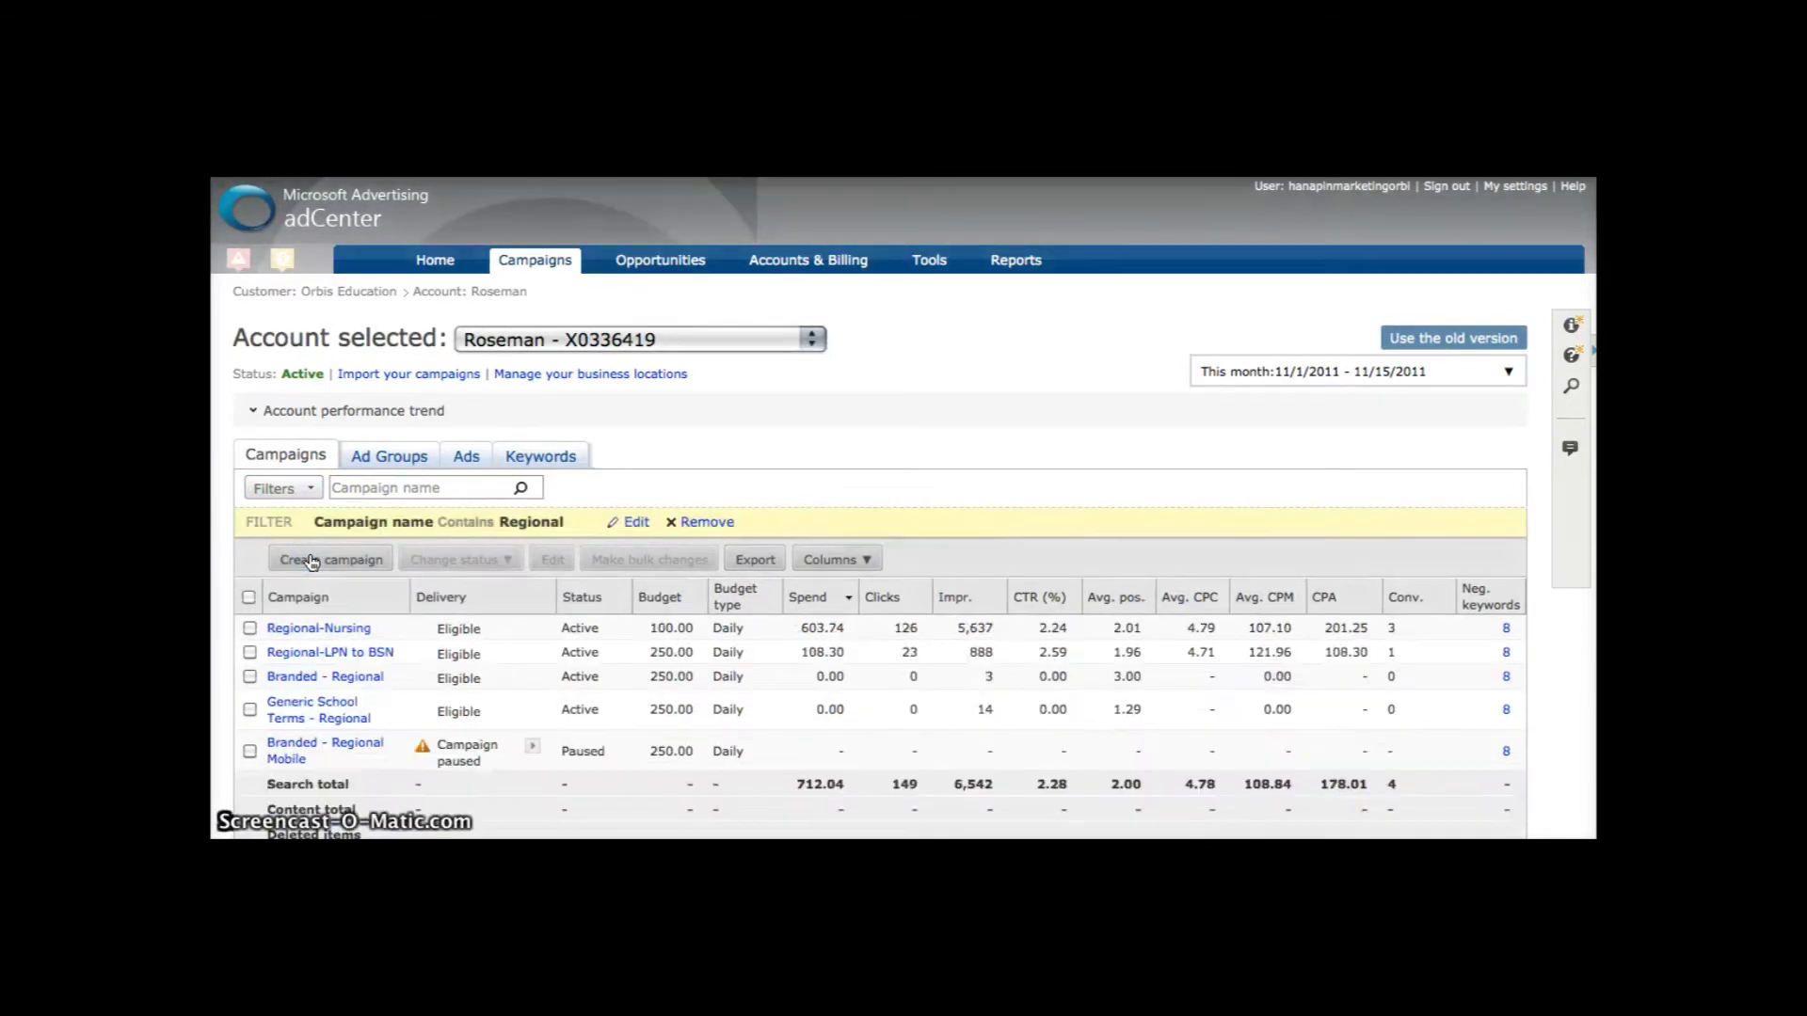
scroll(312, 561, "down", 2)
scroll(312, 561, "up", 2)
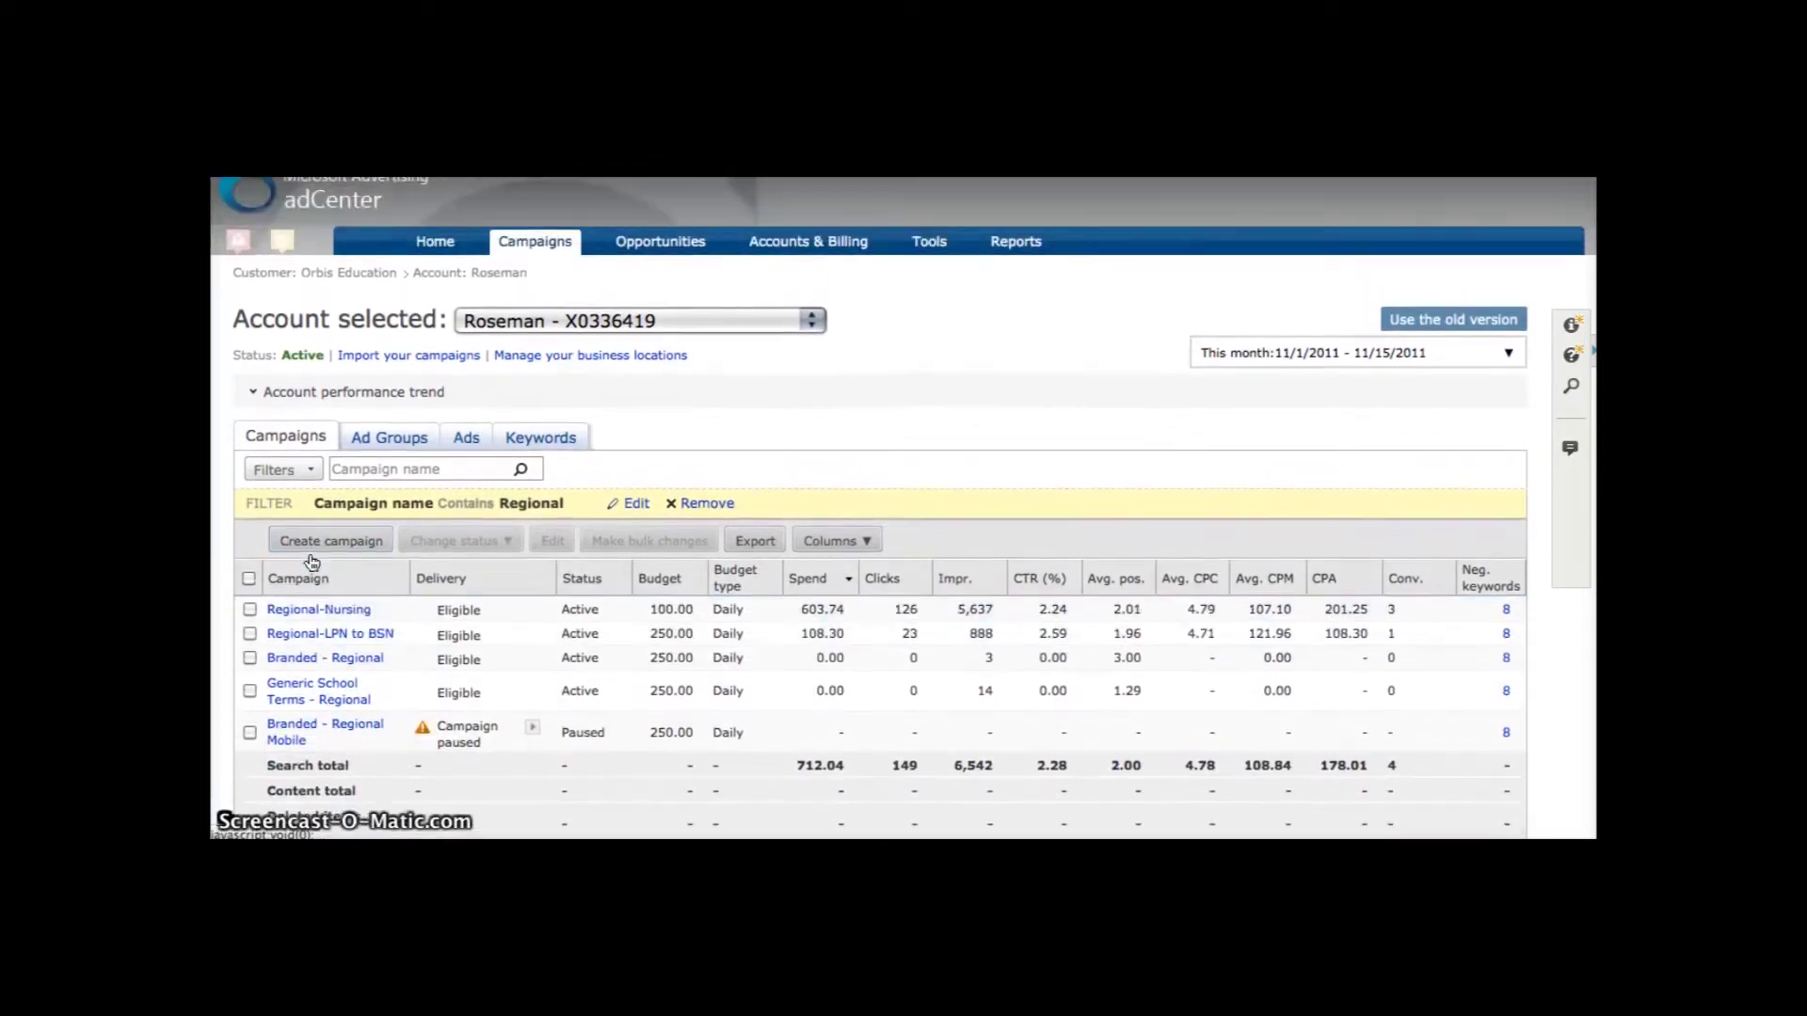
left_click(699, 522)
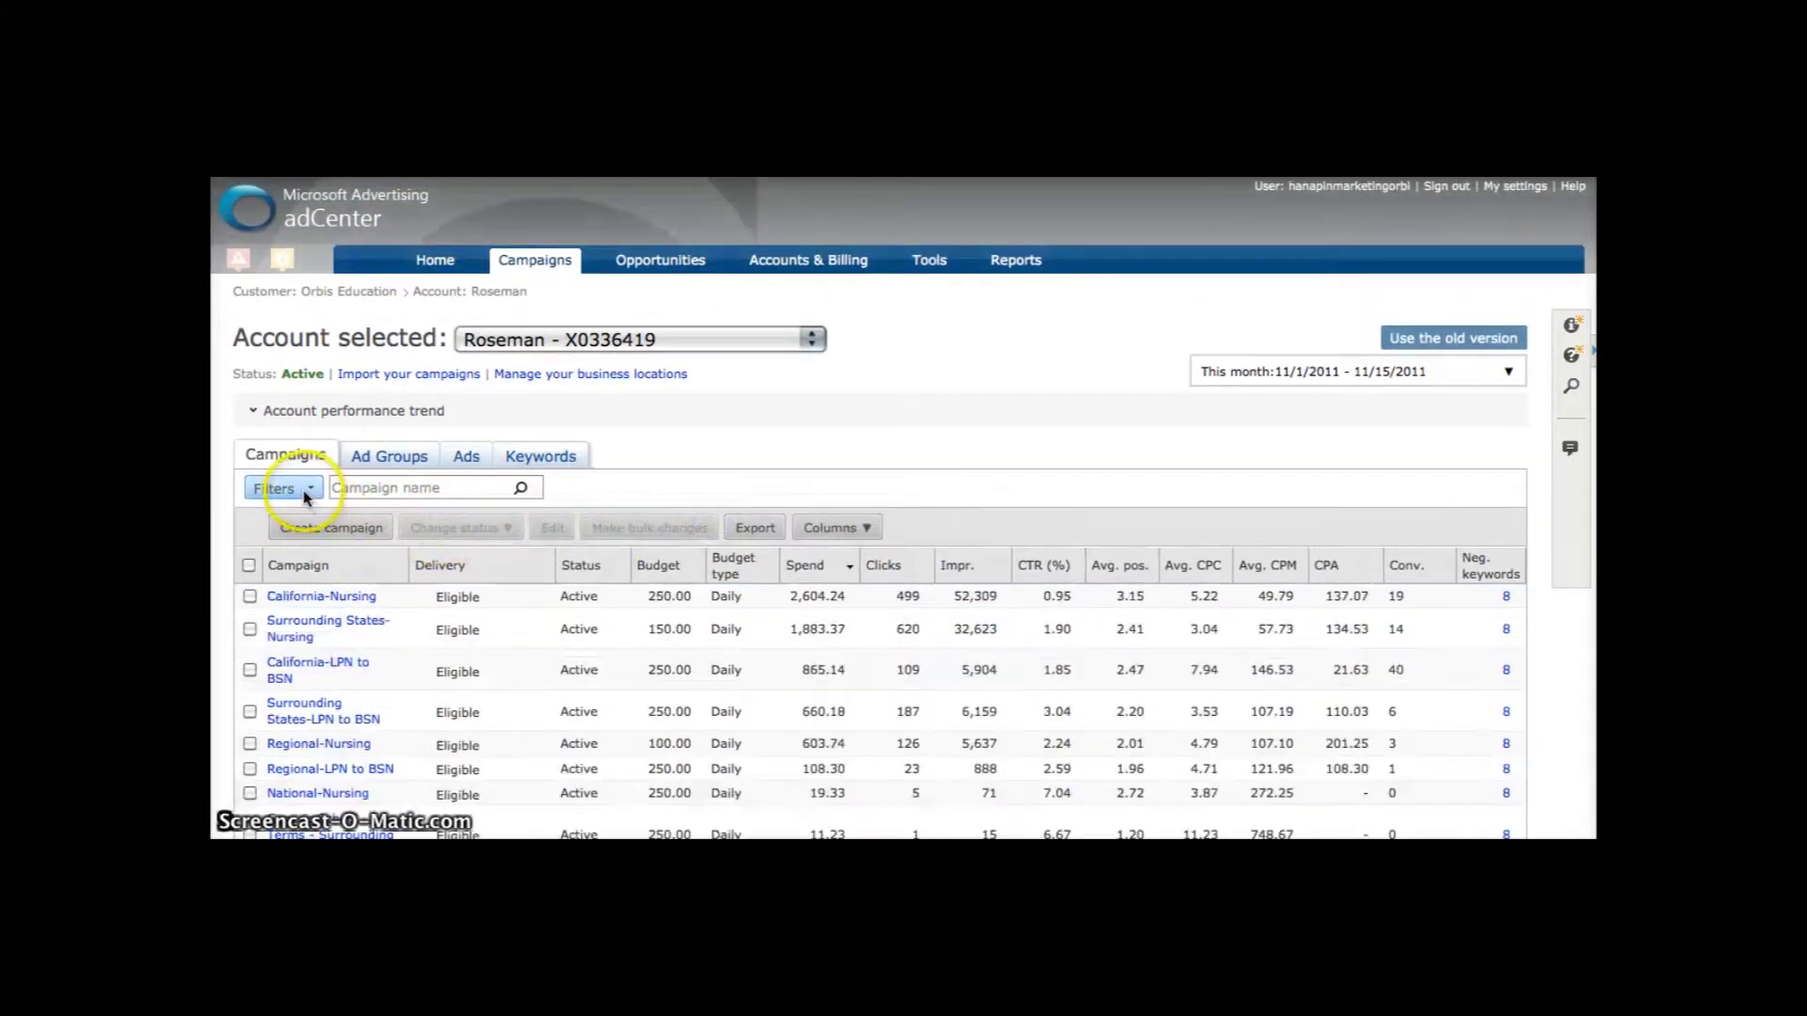
Step: Create and apply a campaign filter named National for campaign names containing National, and clear it from the list after viewing the matches
left_click(306, 491)
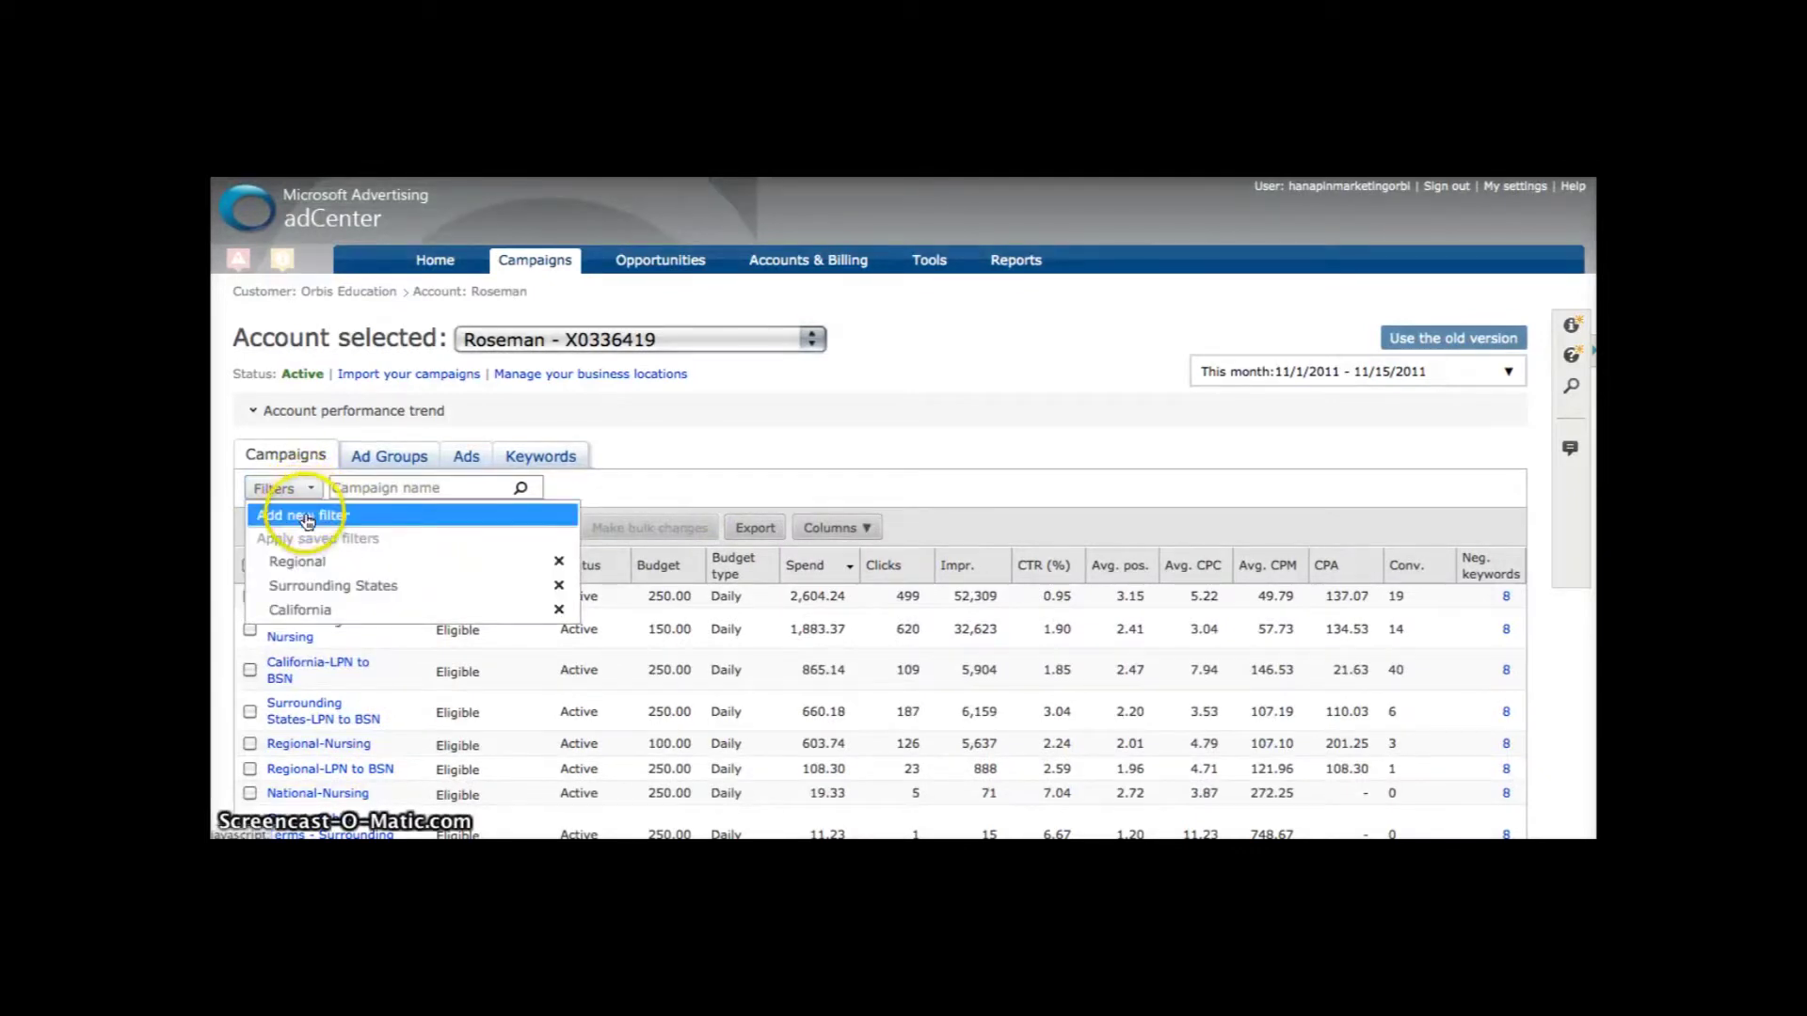
left_click(303, 515)
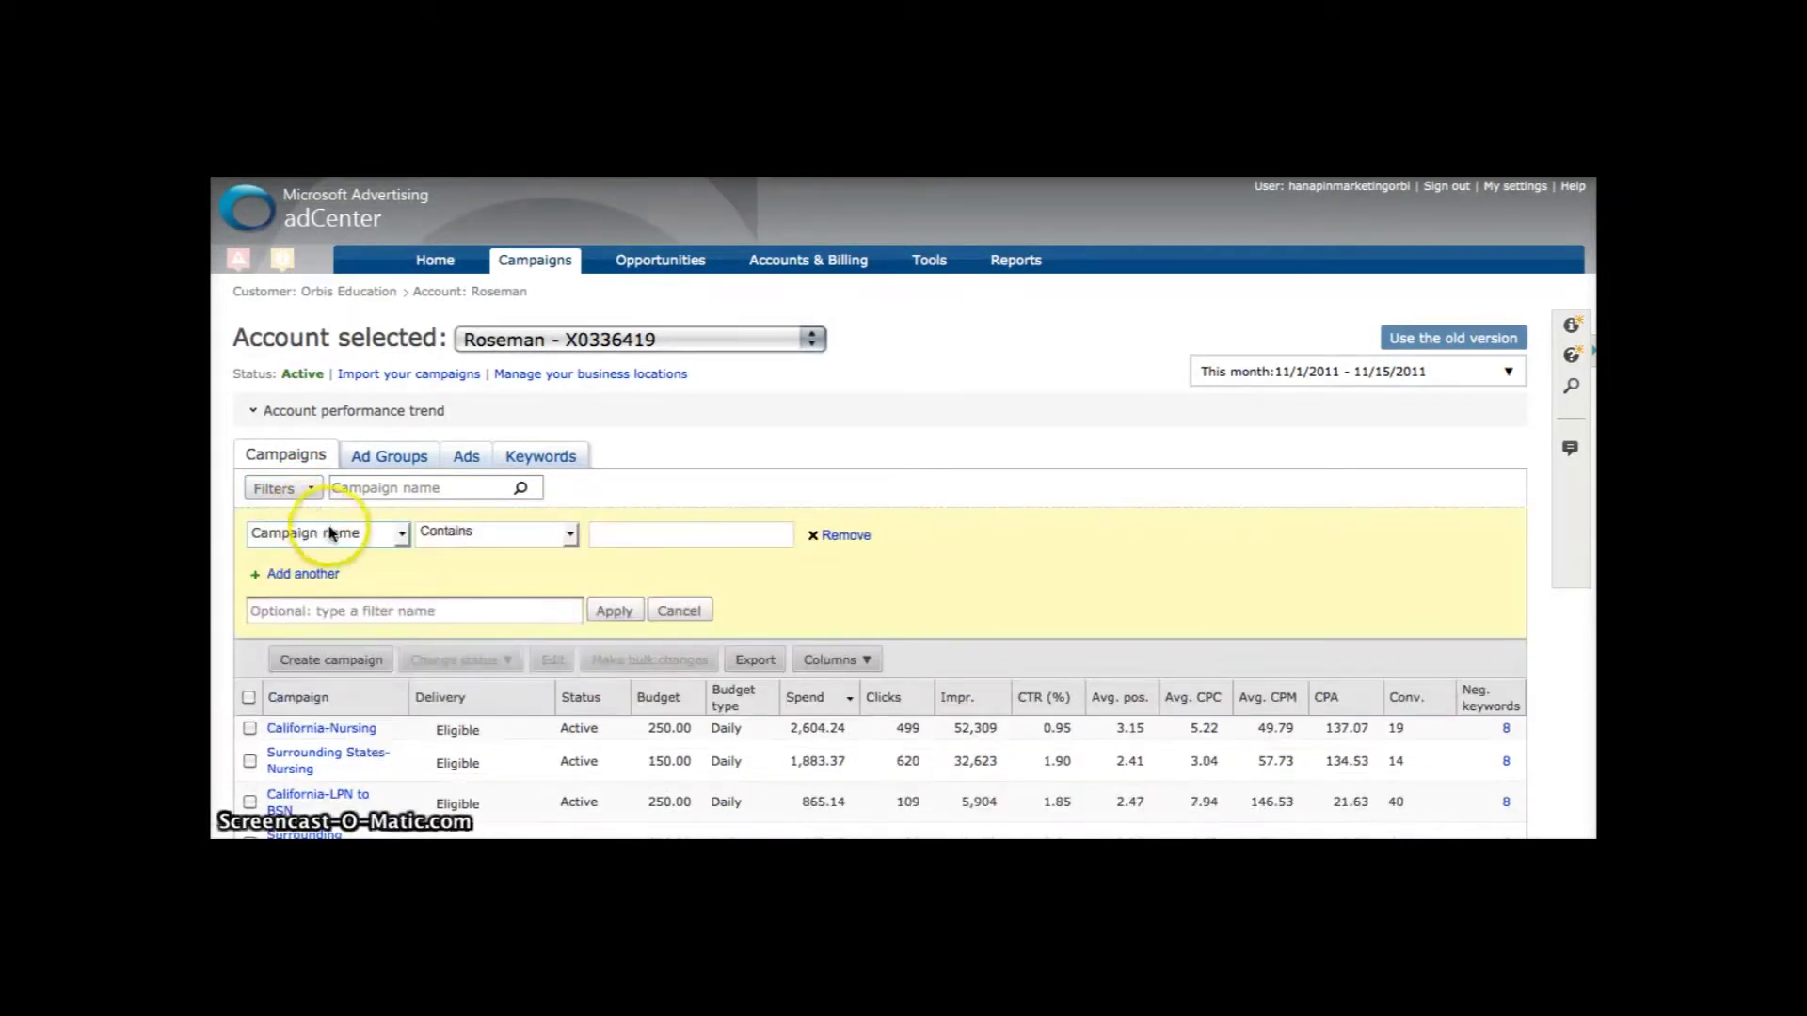
left_click(403, 539)
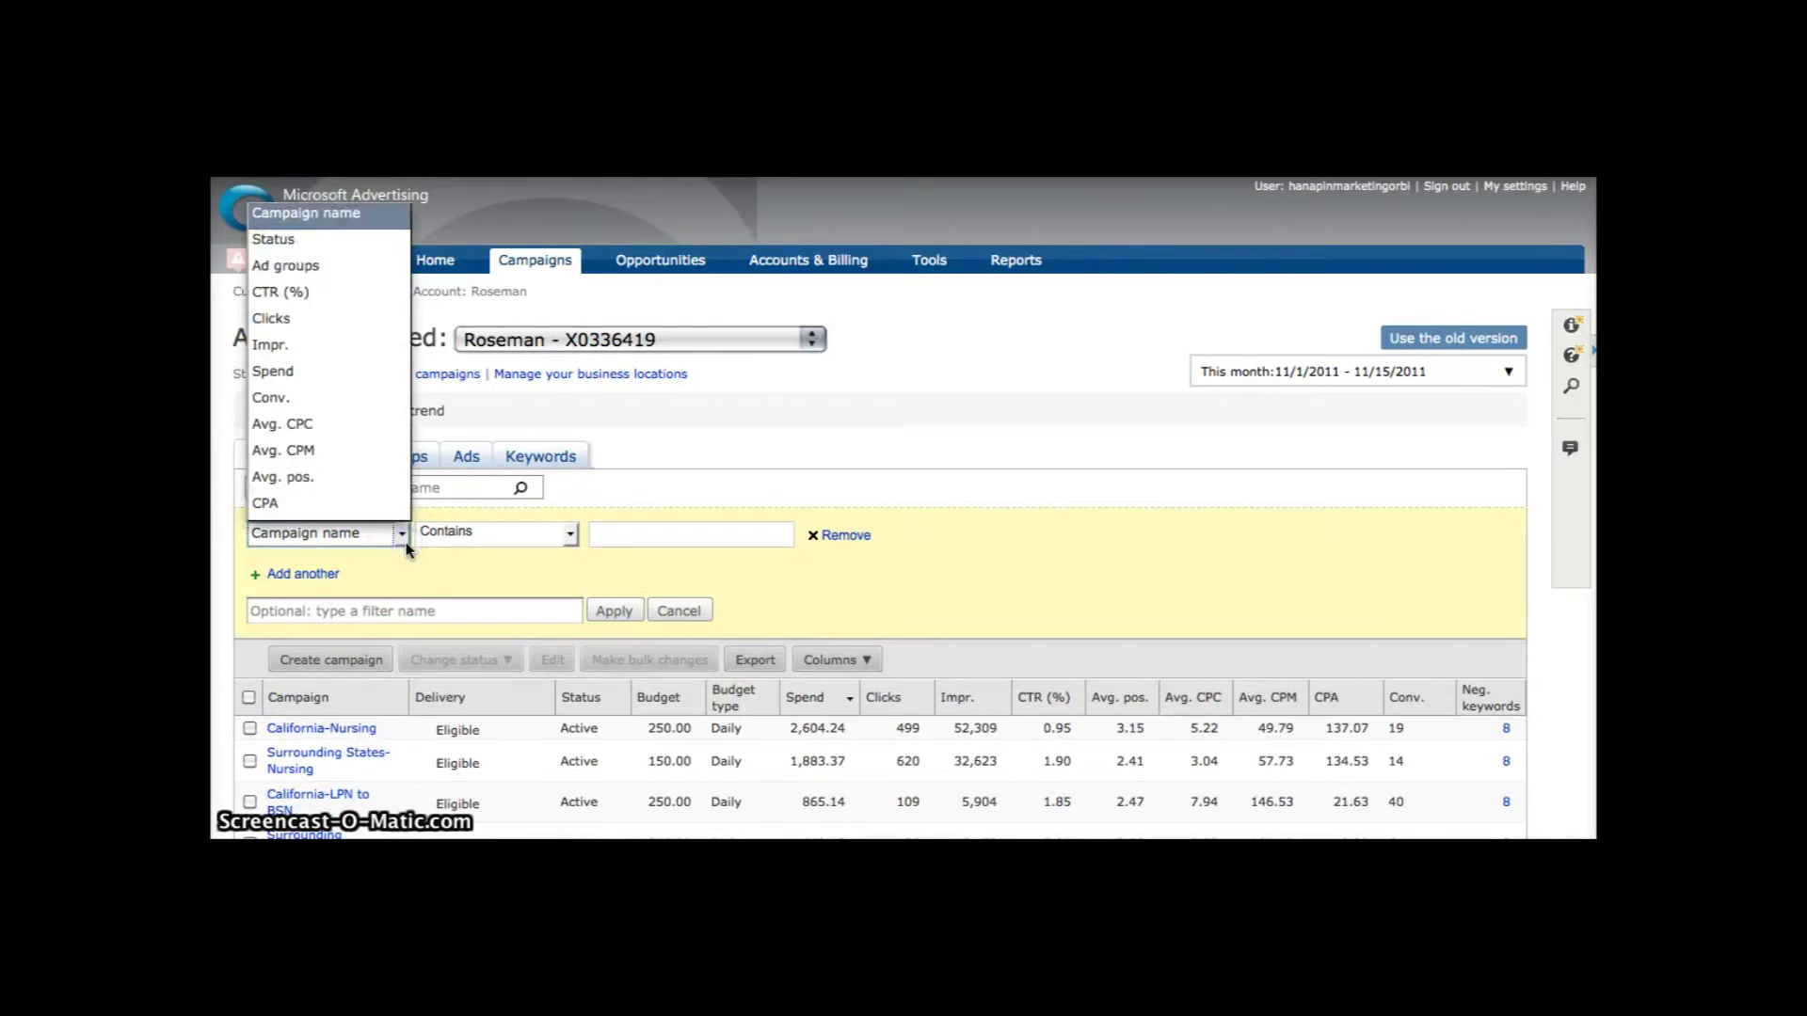
left_click(404, 544)
left_click(569, 534)
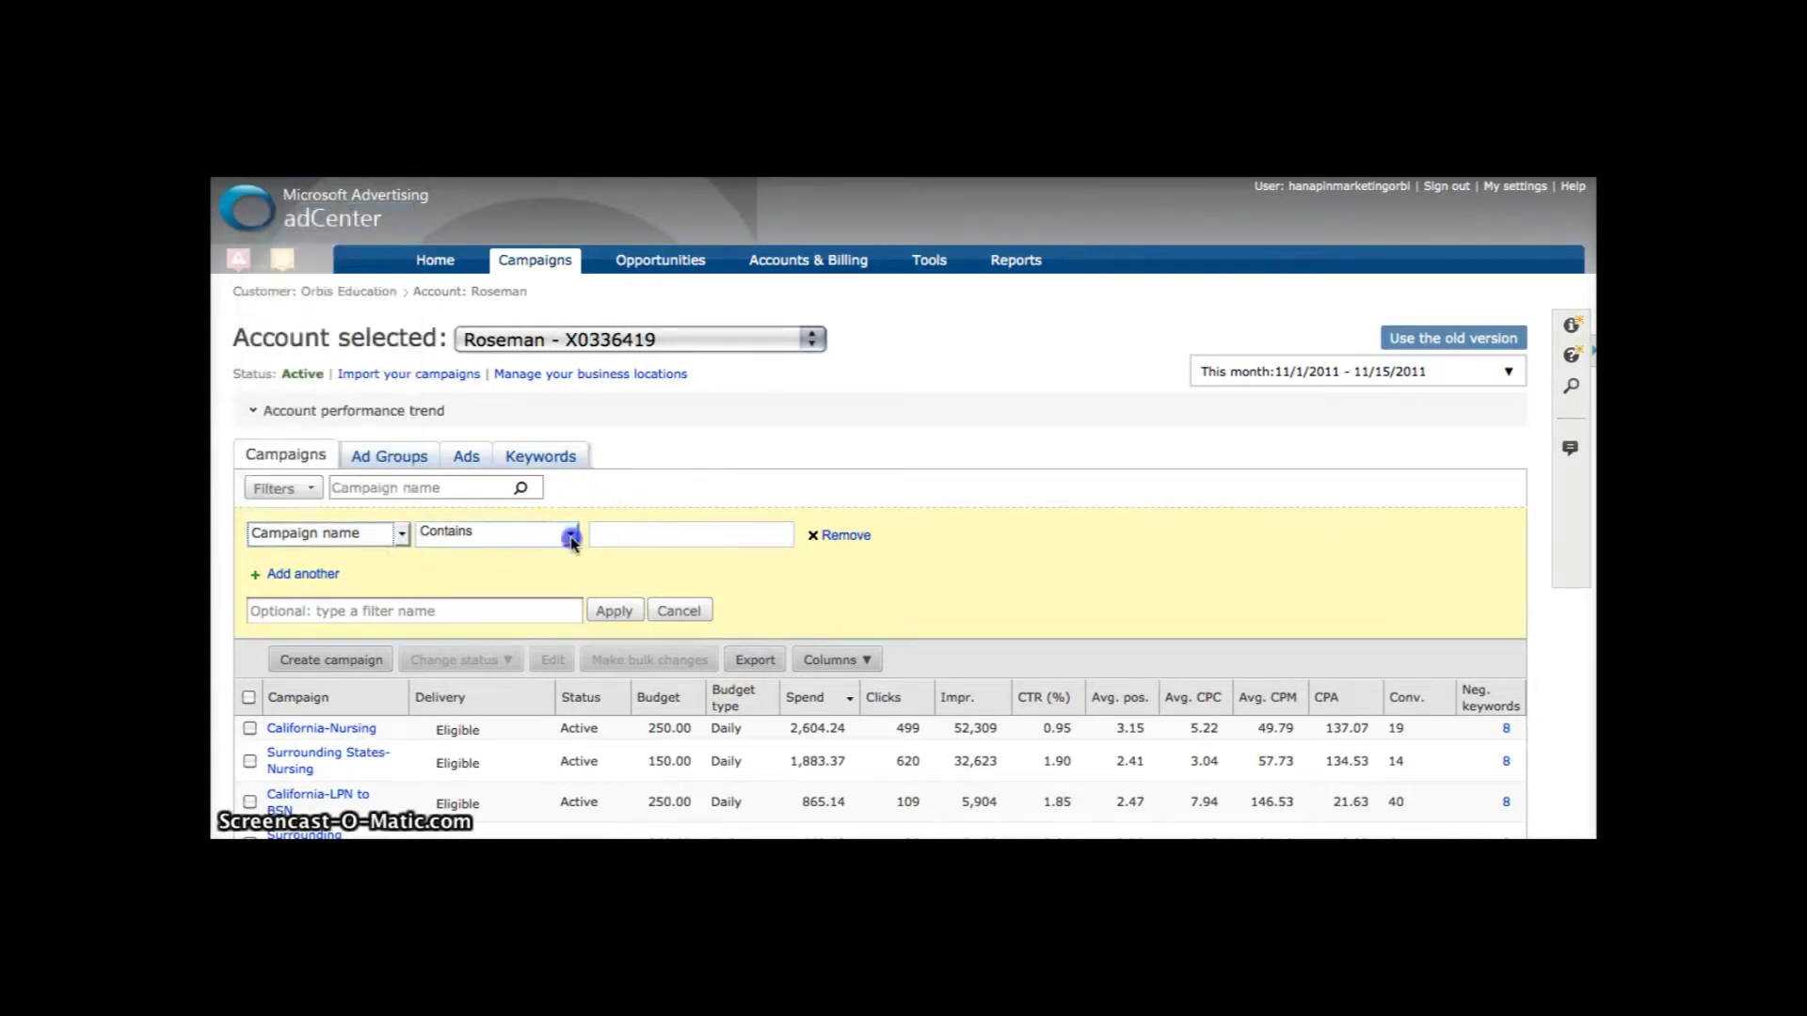
left_click(571, 536)
left_click(594, 535)
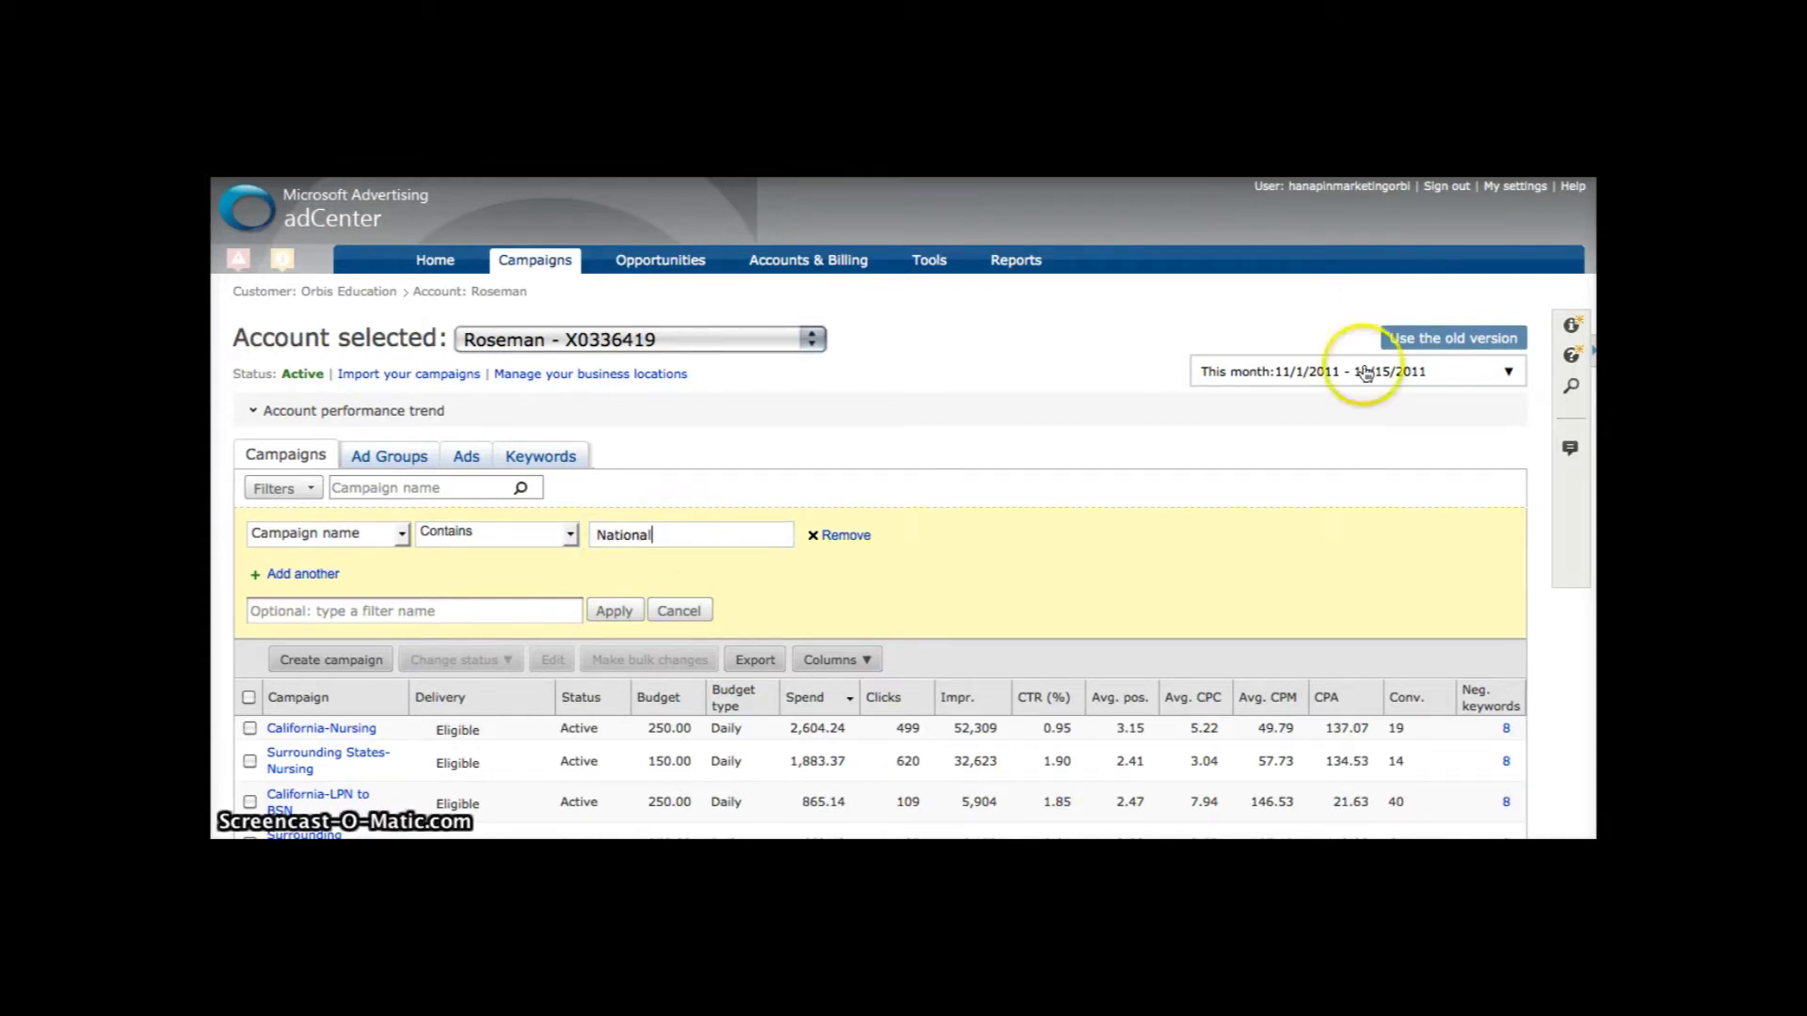
left_click(575, 617)
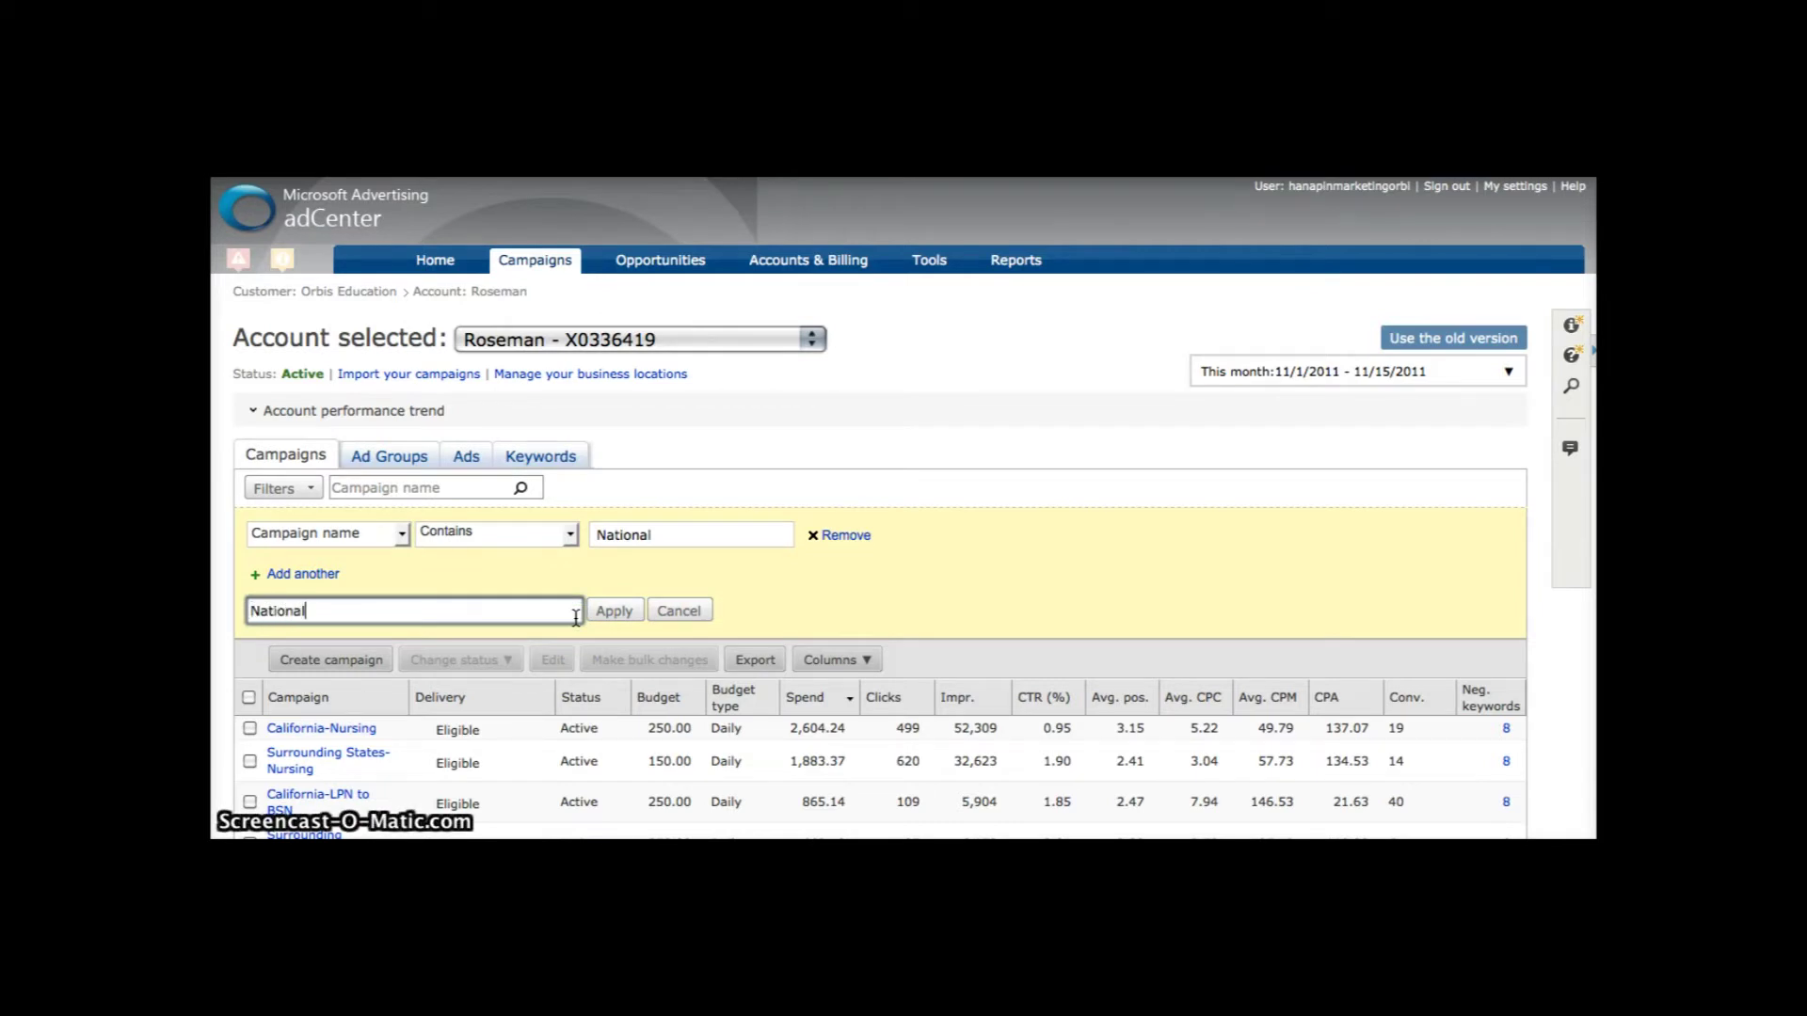
left_click(602, 612)
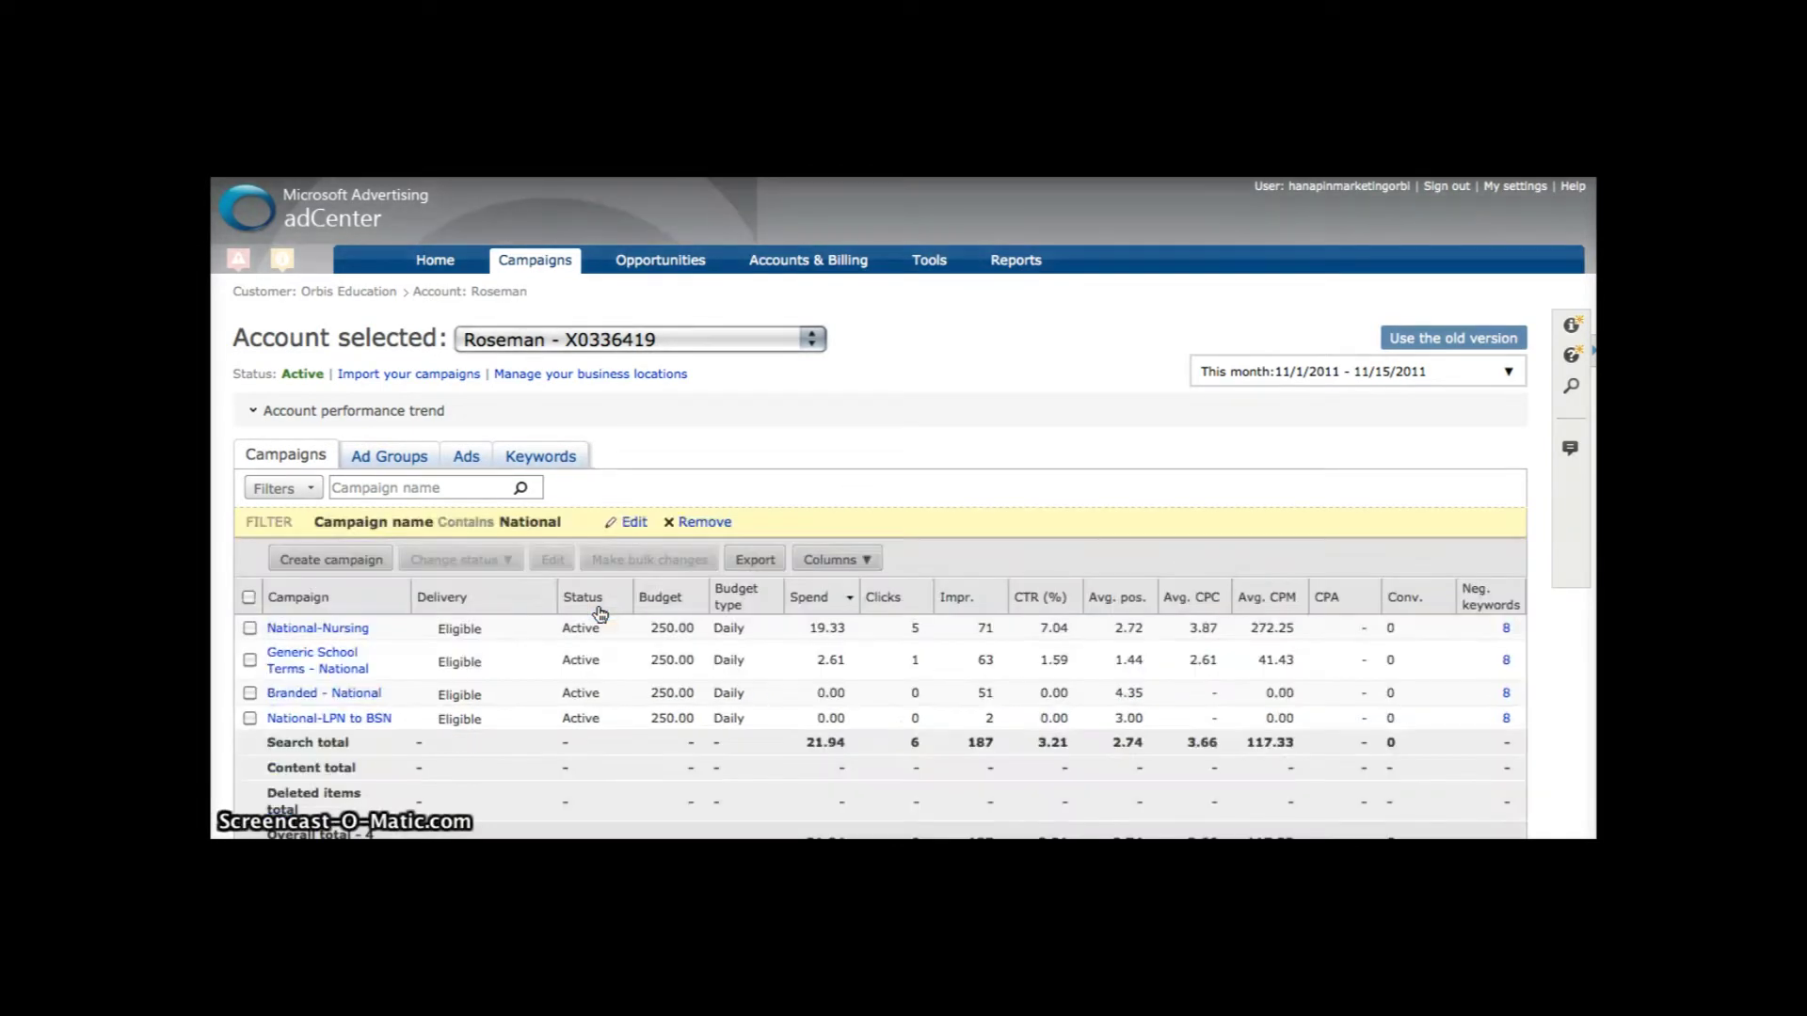
scroll(600, 612, "down", 1)
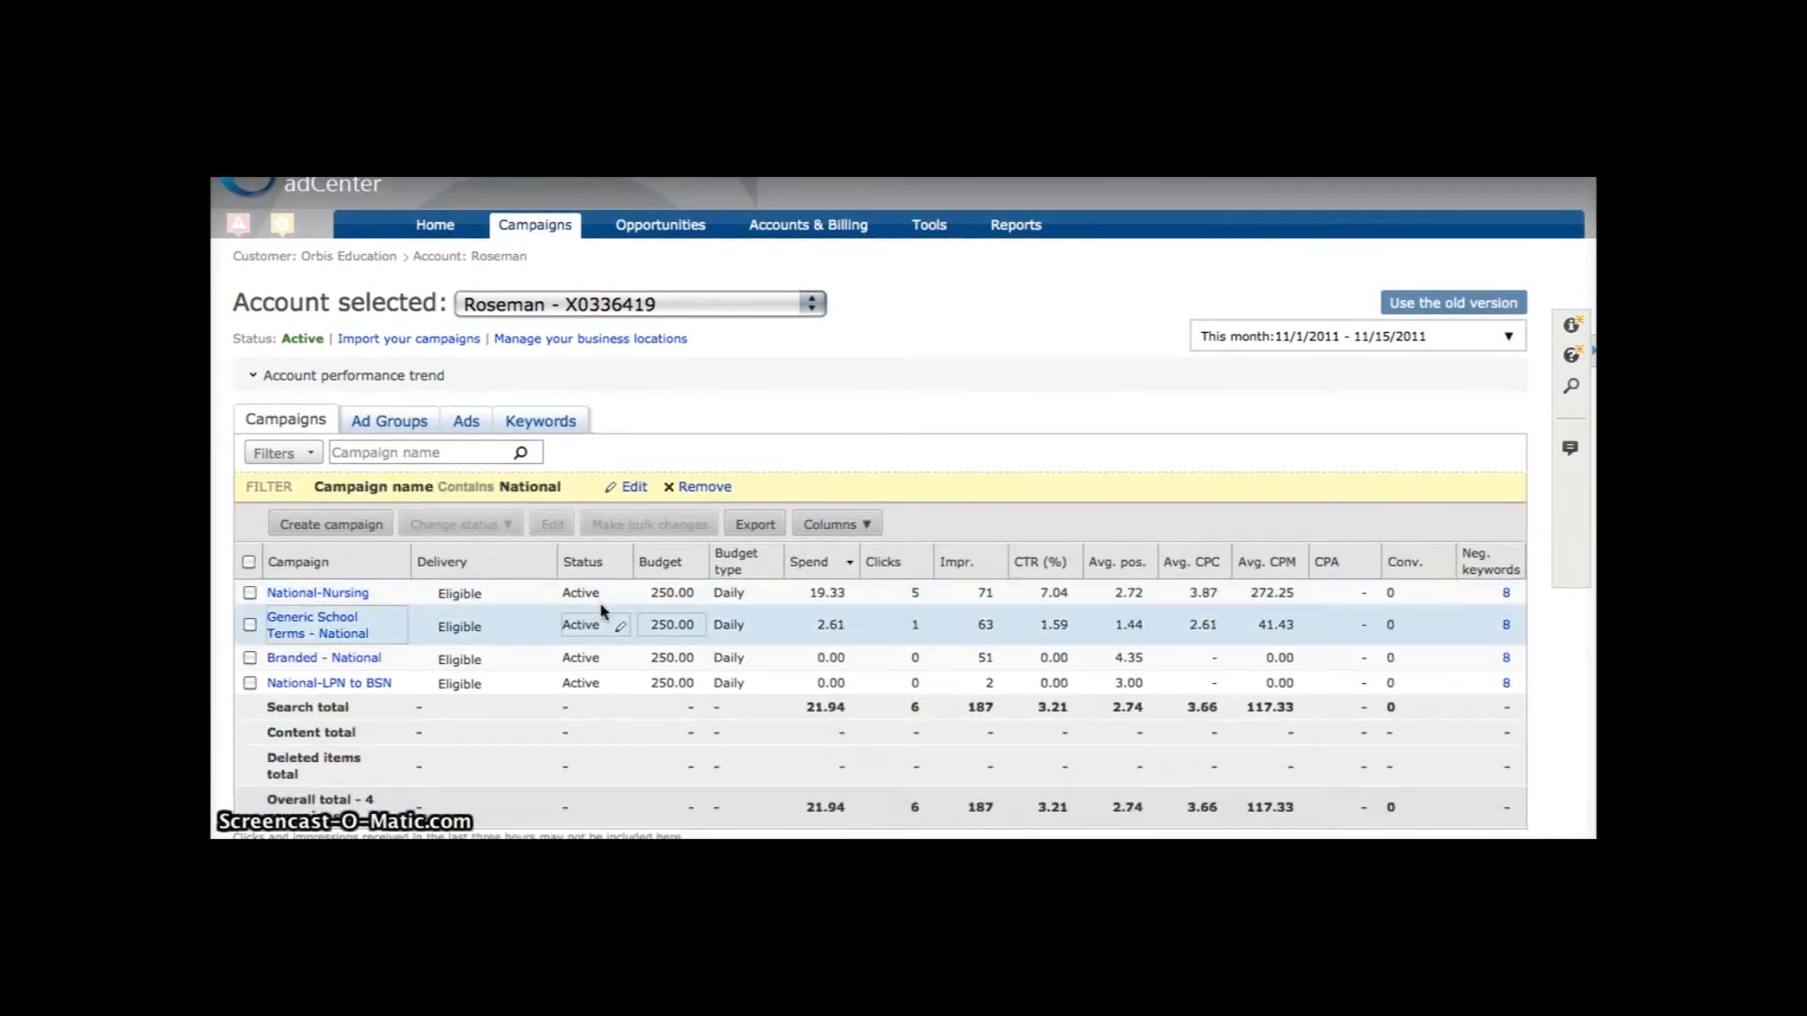
left_click(701, 486)
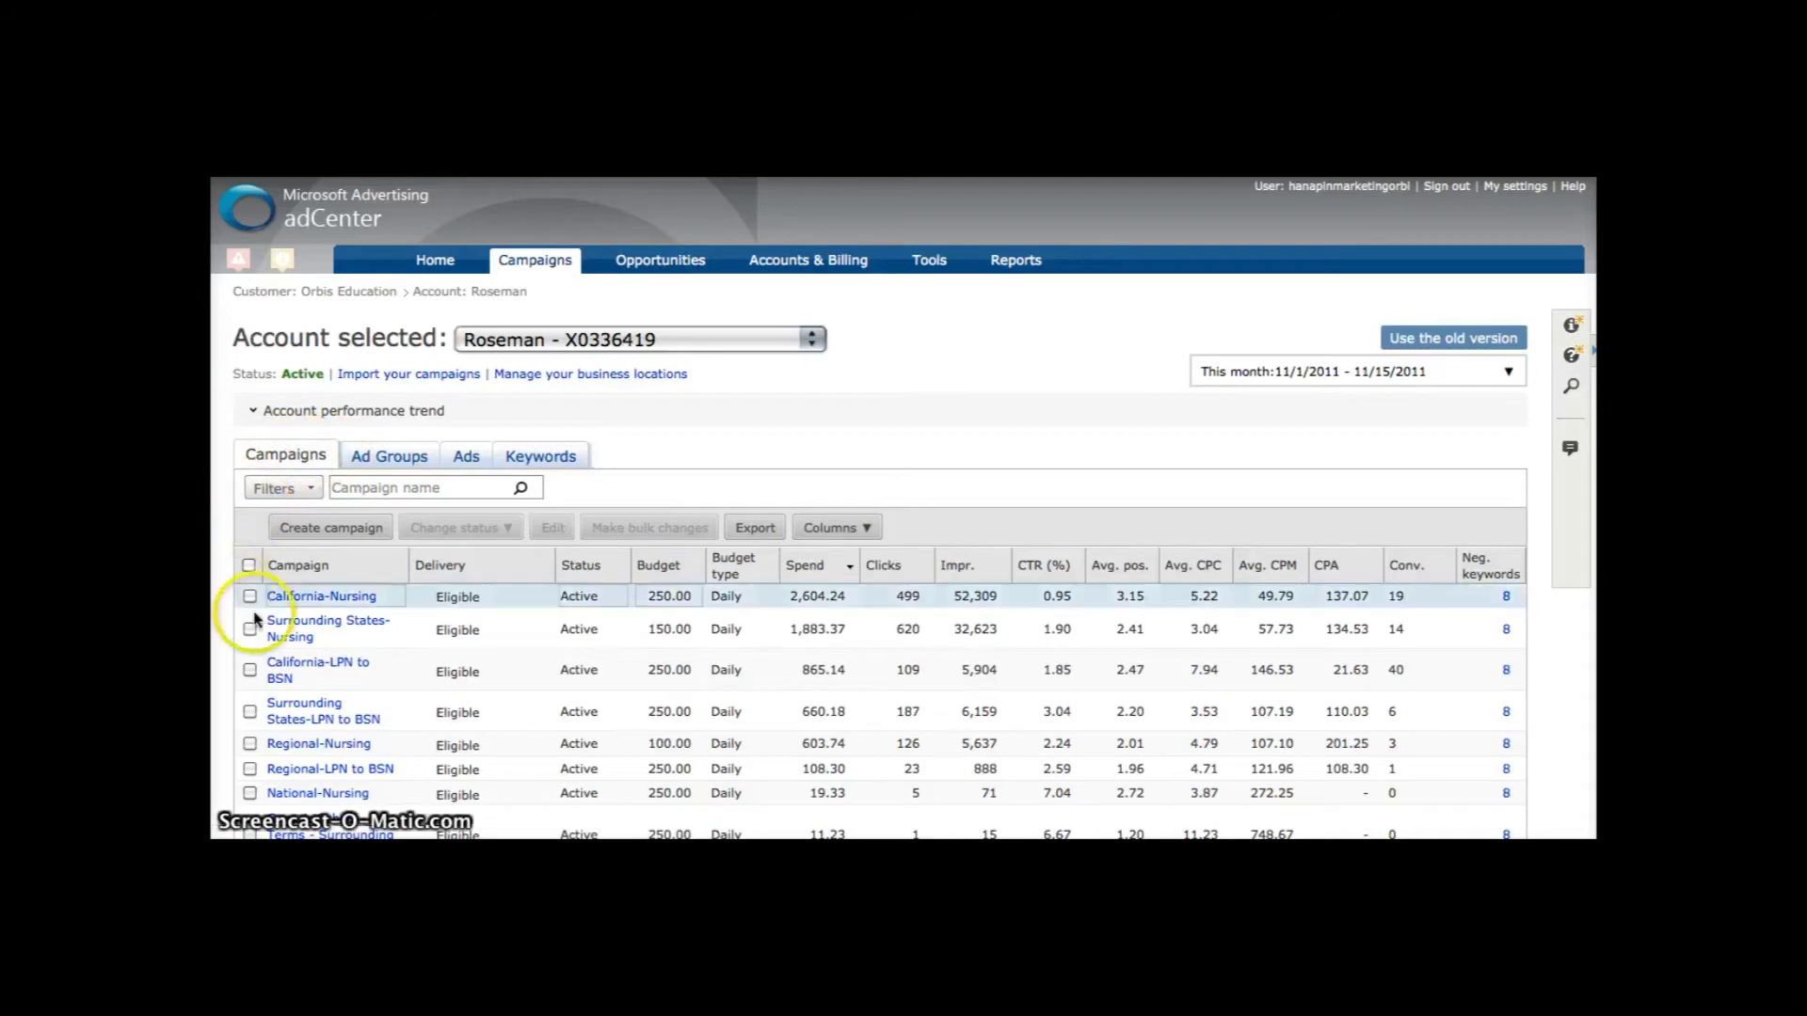
Step: Set the California-Nursing campaign's daily budget to 150.00 and save the change
left_click(650, 596)
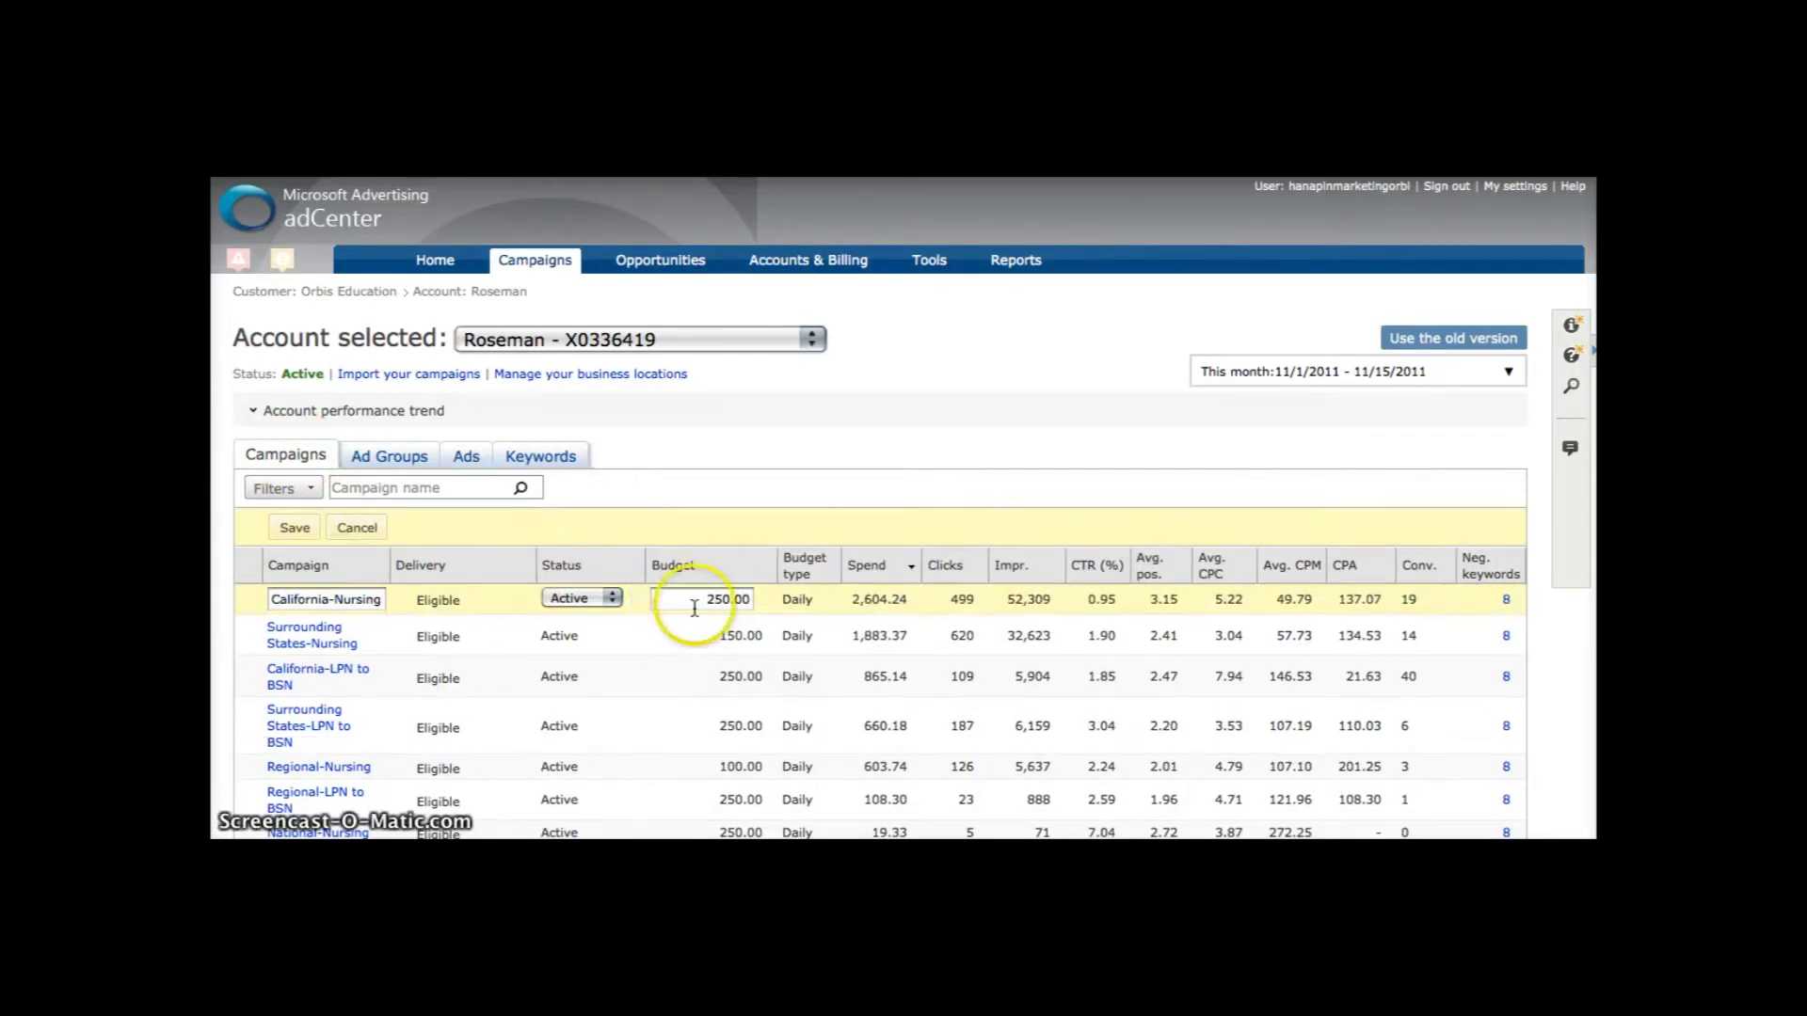
left_click_drag(678, 595, 818, 610)
type("15")
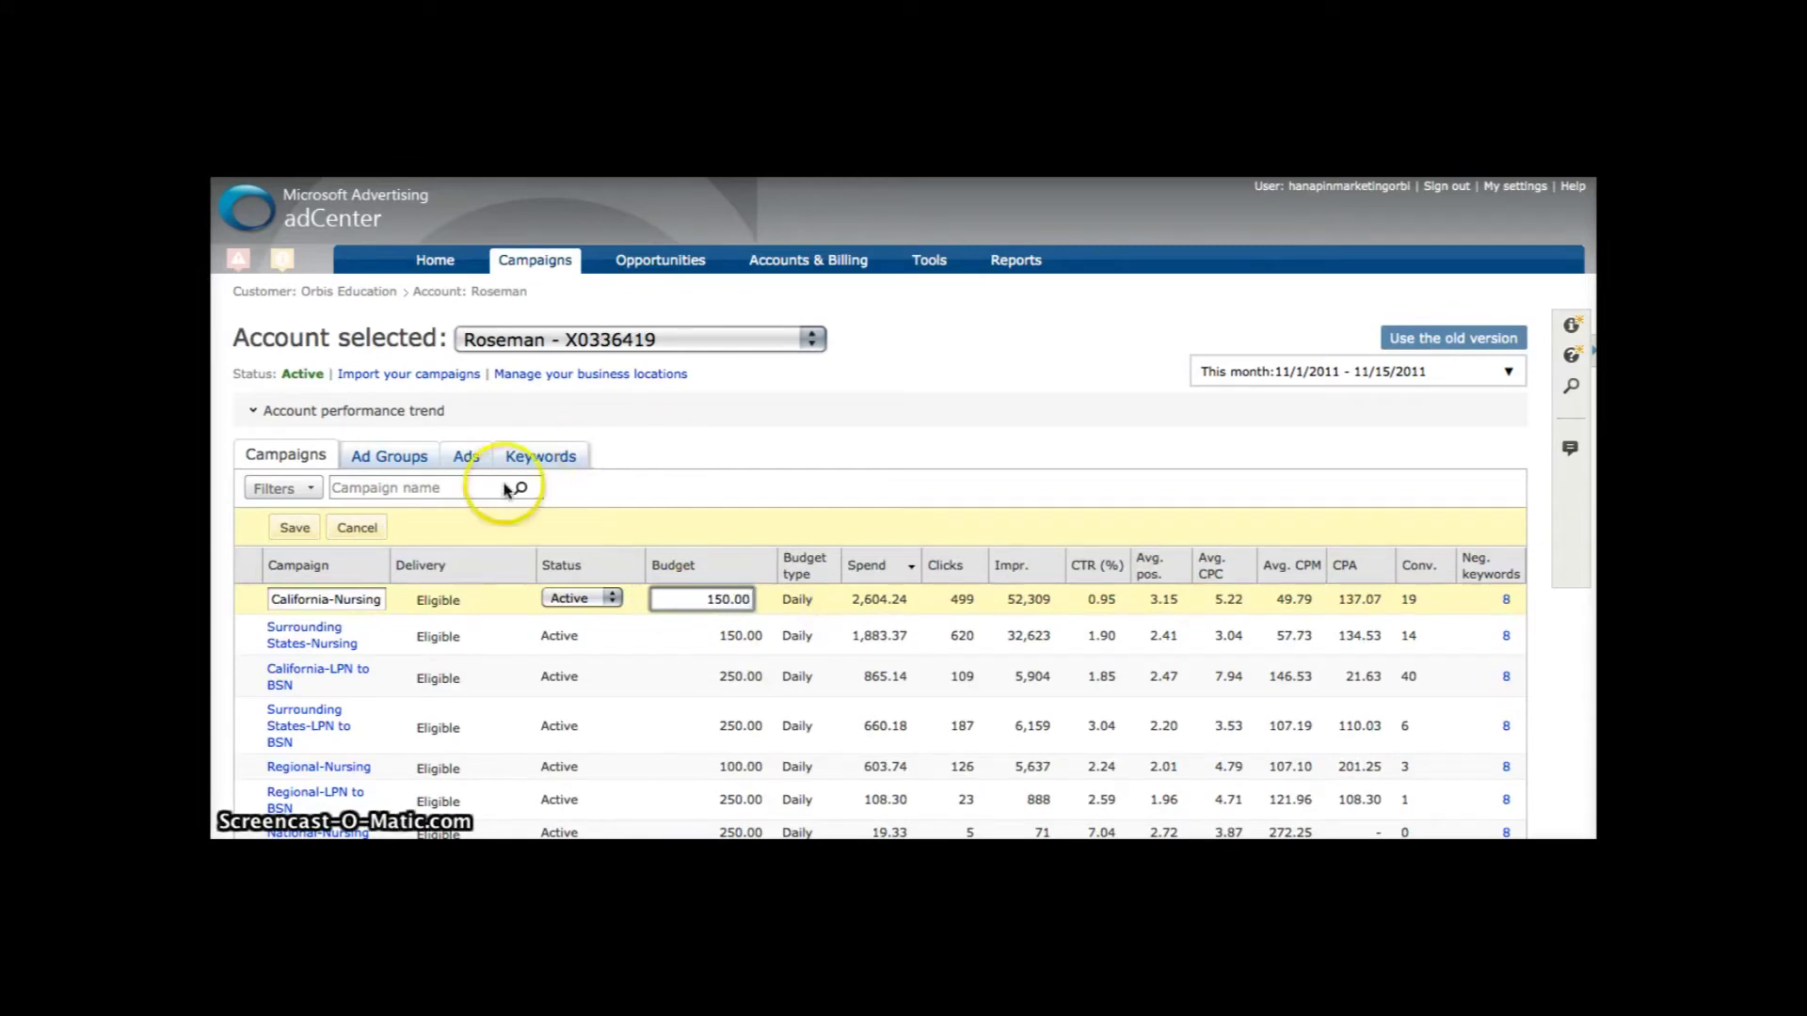
left_click(285, 529)
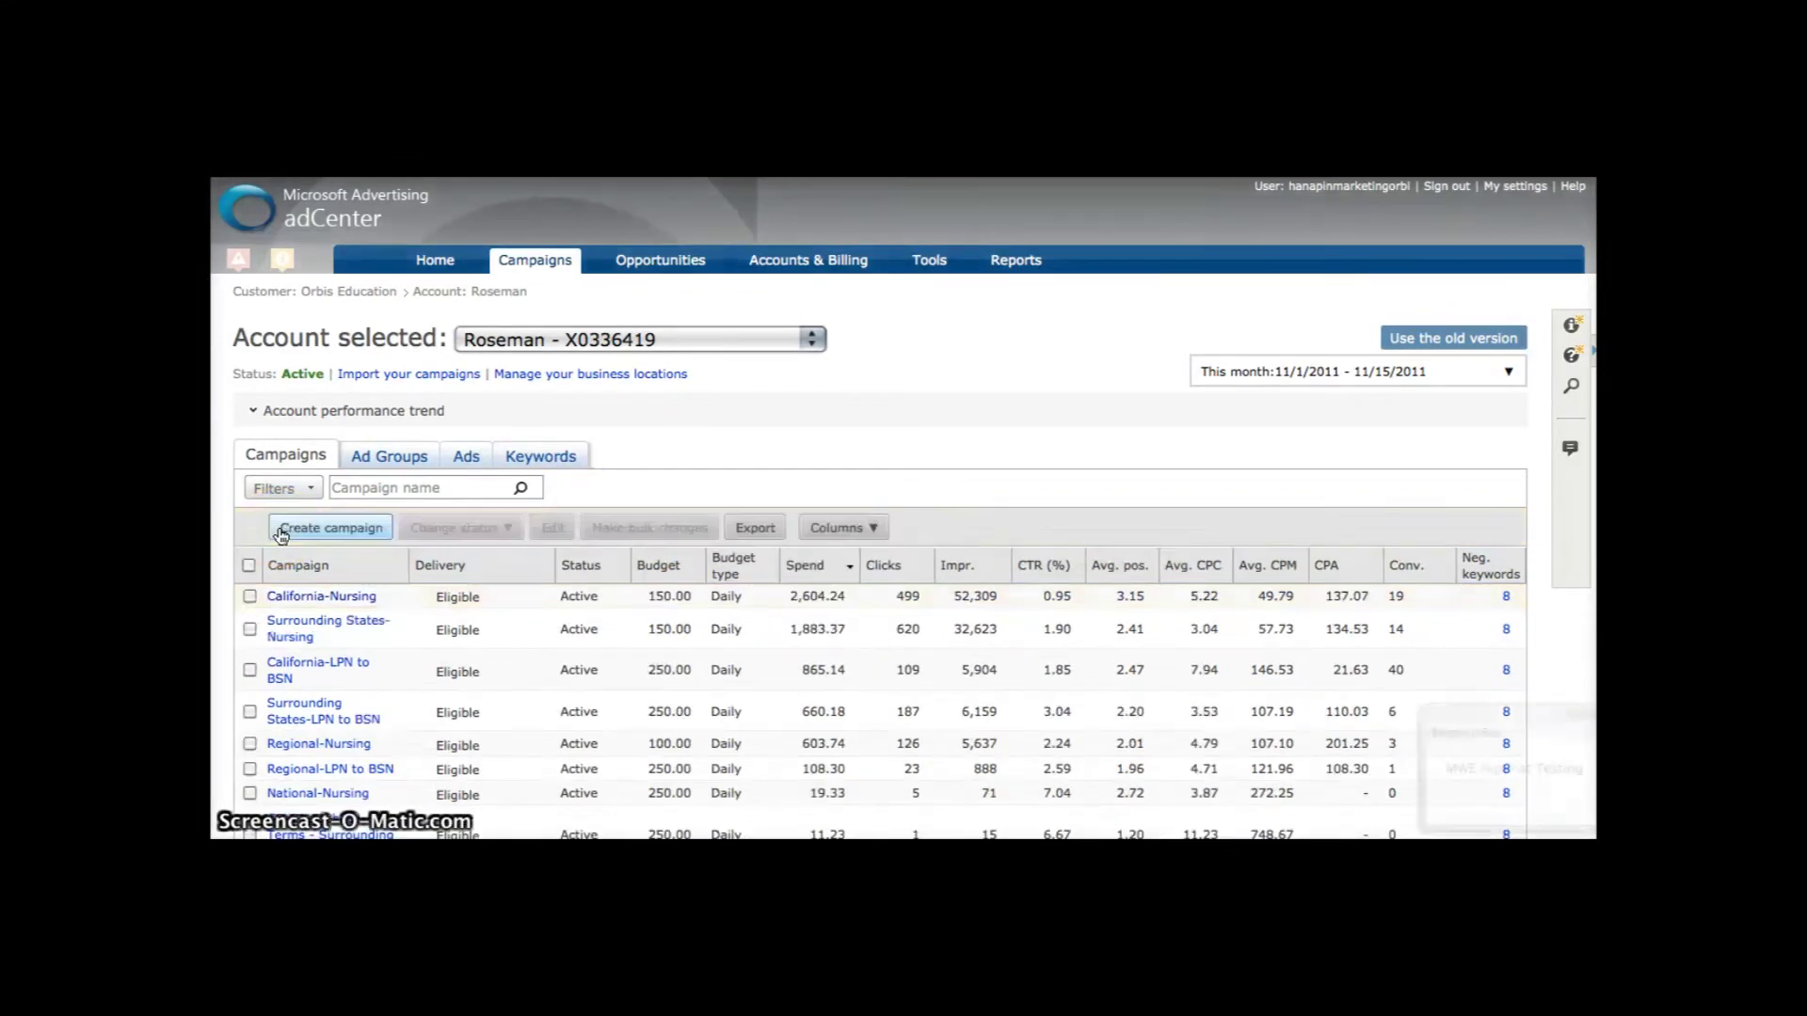
Step: Open California-Nursing's Online Nursing ad group for inline editing, inspect its status, search bid and end date fields, and close the editing row
left_click(362, 459)
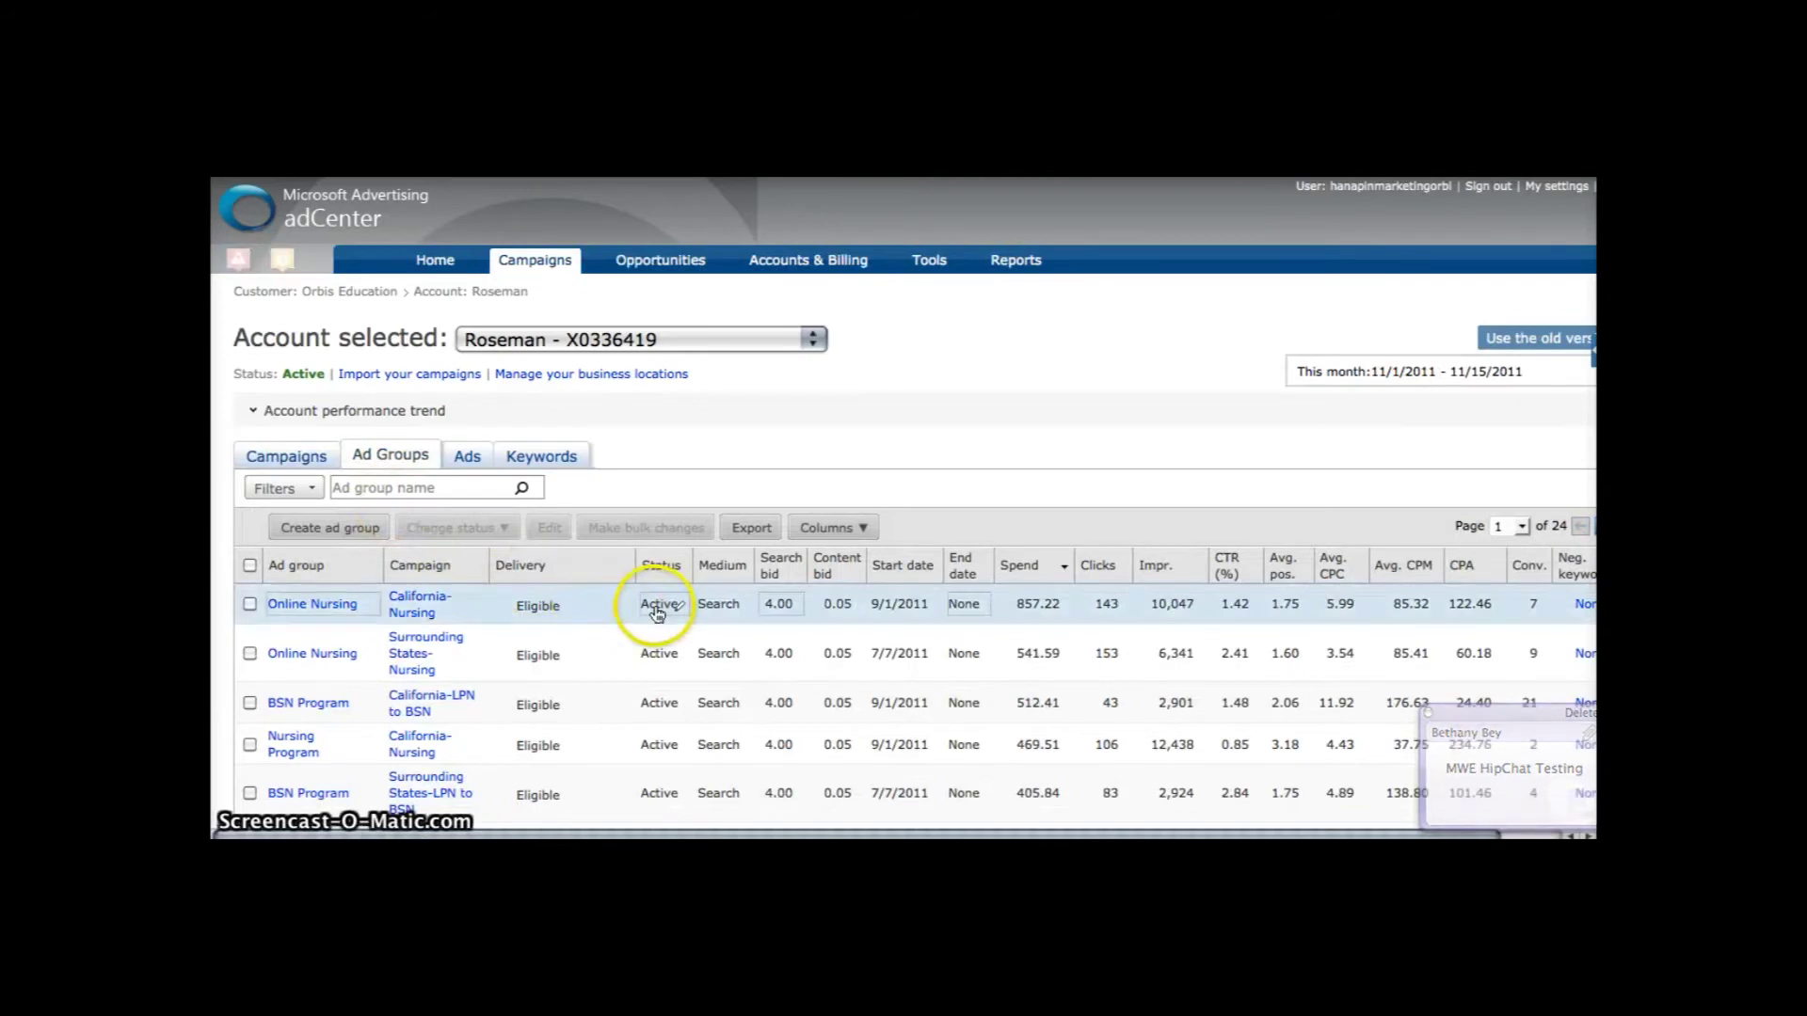
left_click(650, 605)
left_click(720, 607)
left_click(715, 607)
left_click(885, 607)
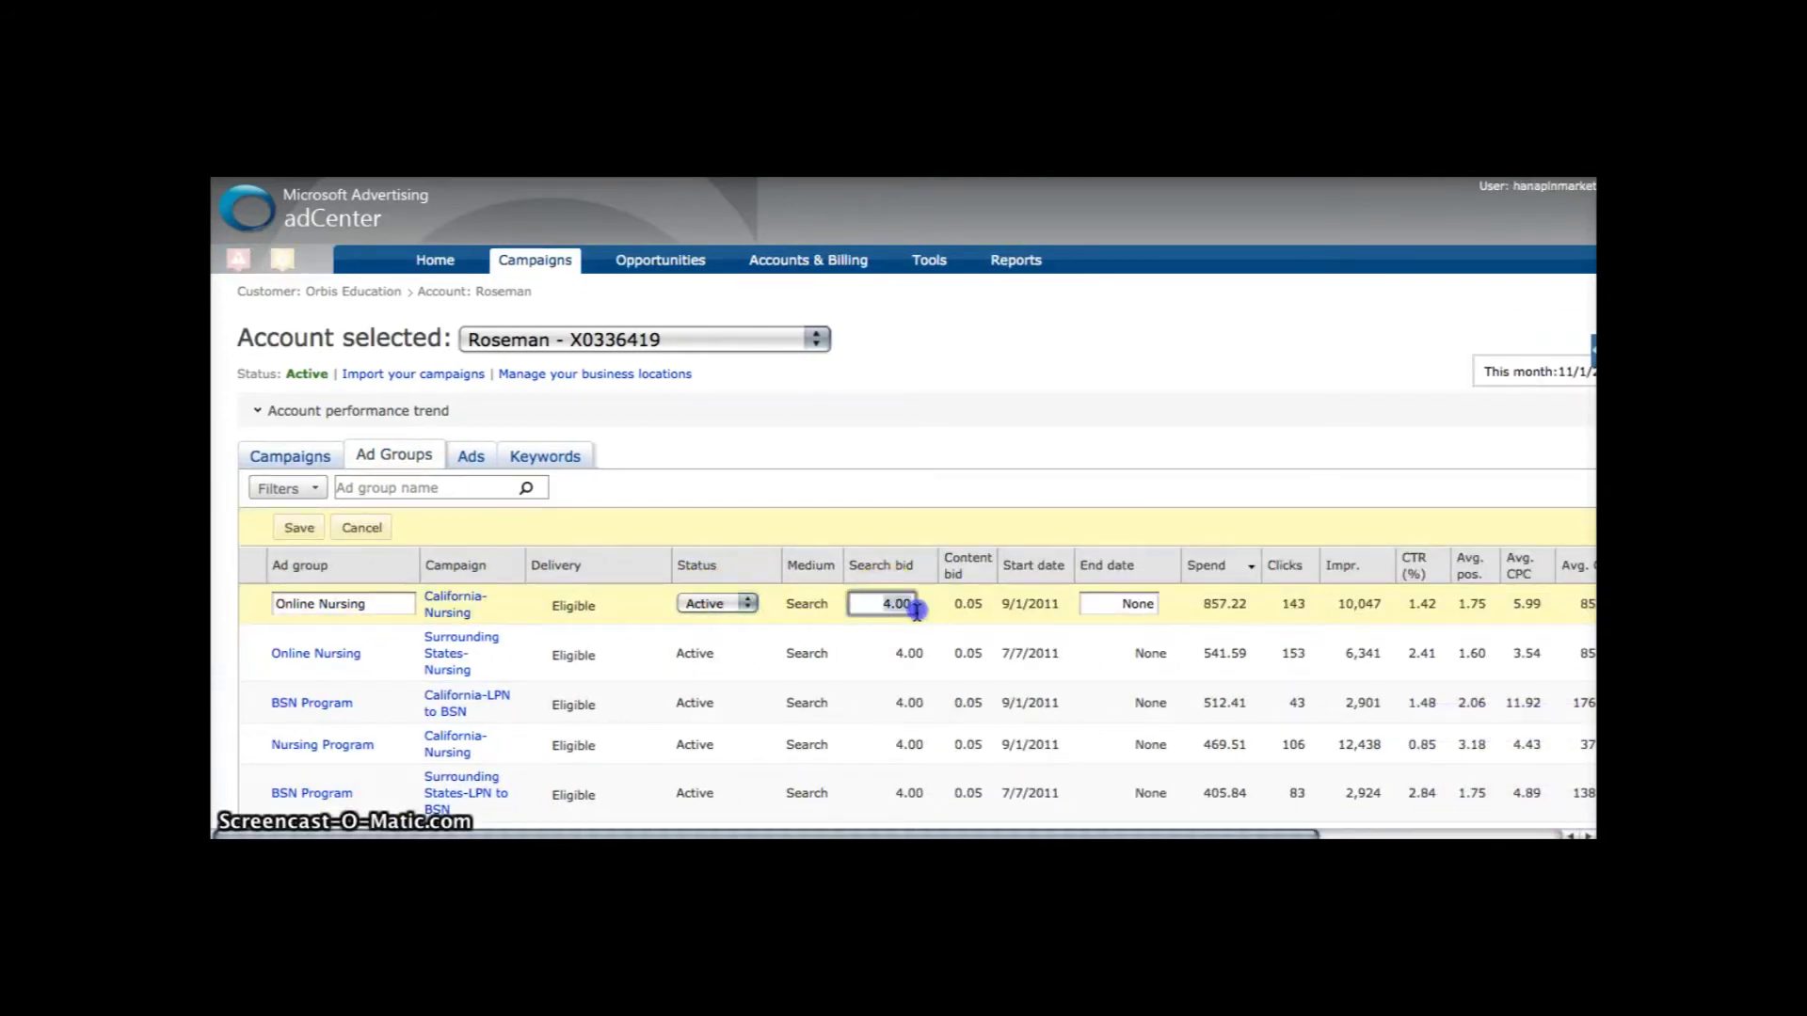
left_click(1118, 604)
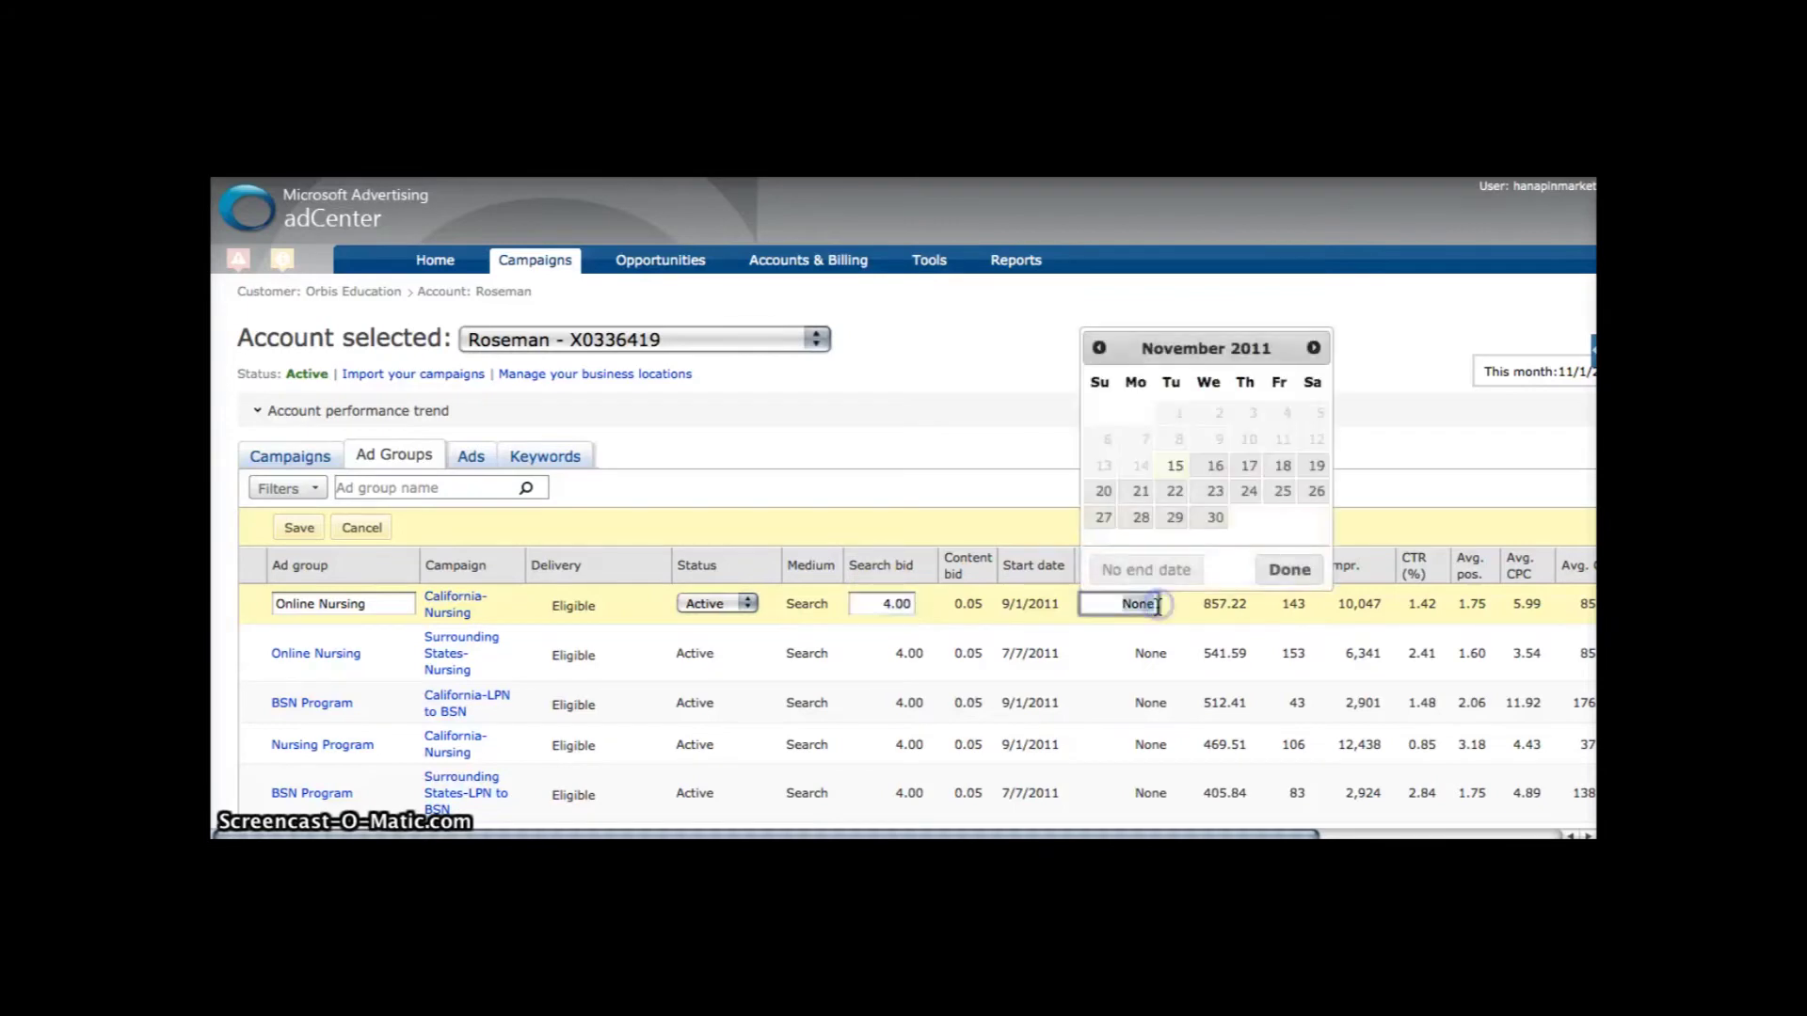
left_click(1101, 626)
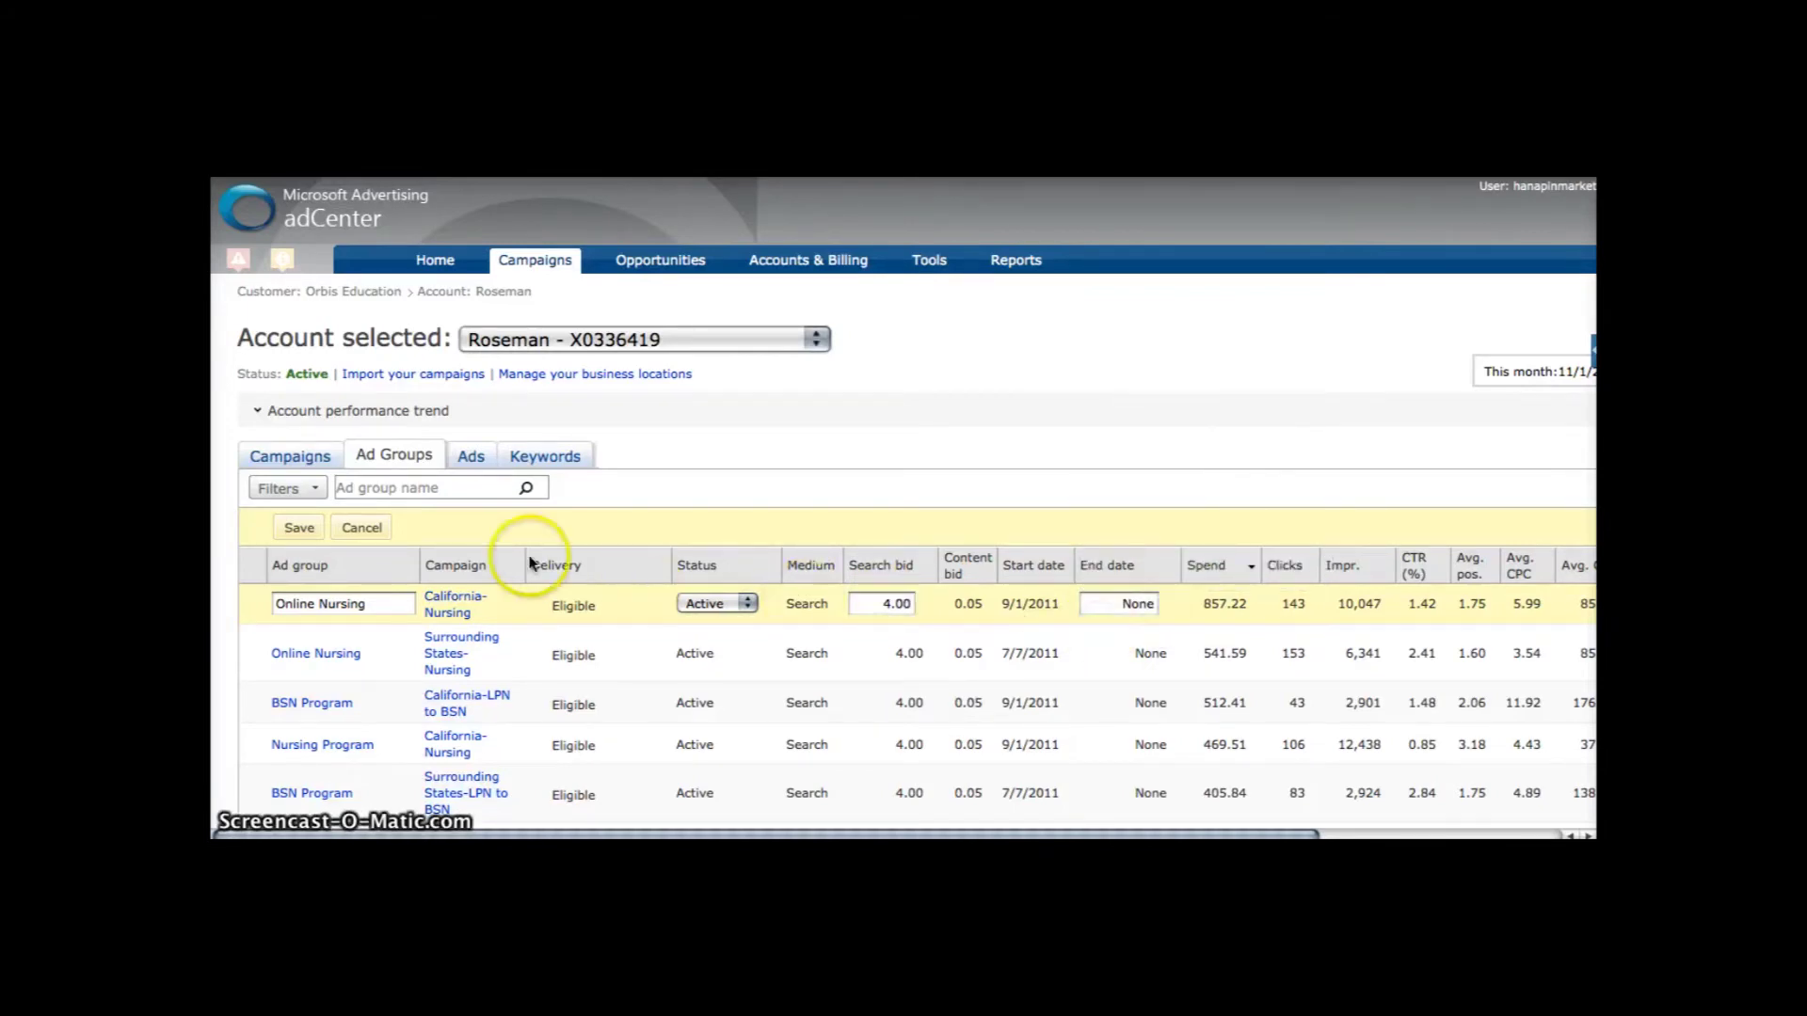
left_click(299, 527)
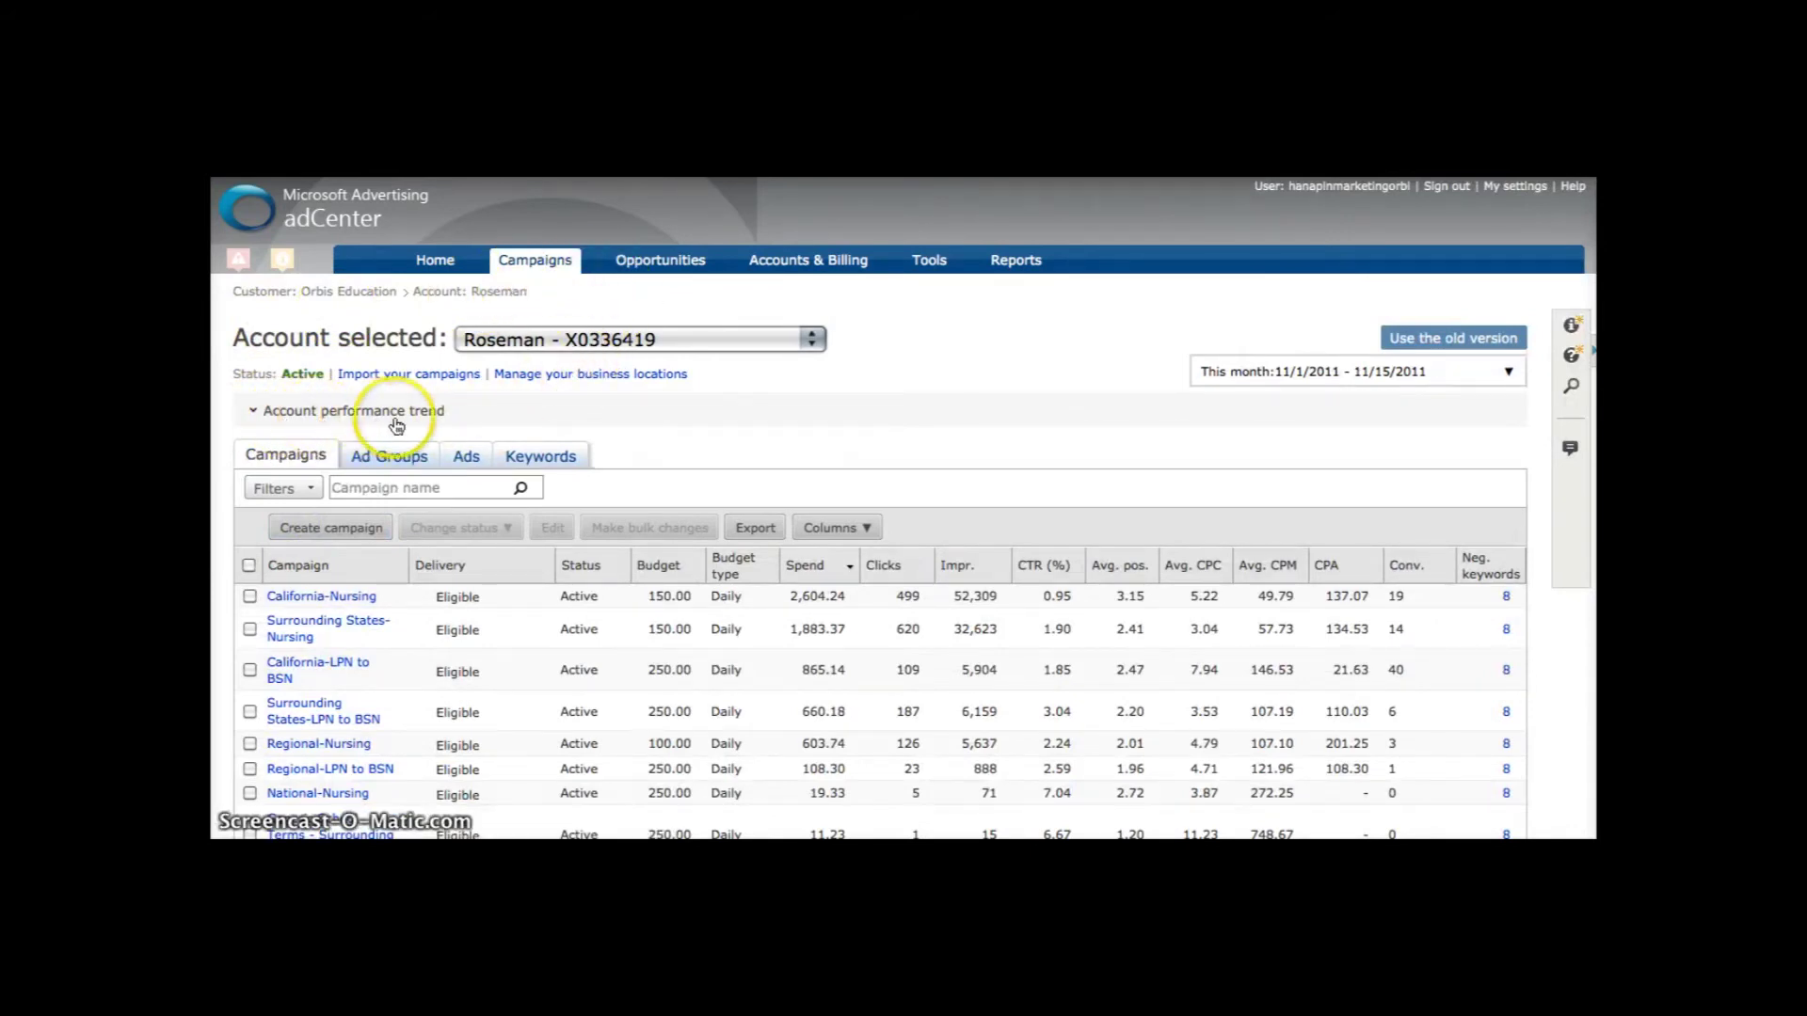
Step: Expand the account performance trend charts above the campaign list
left_click(252, 412)
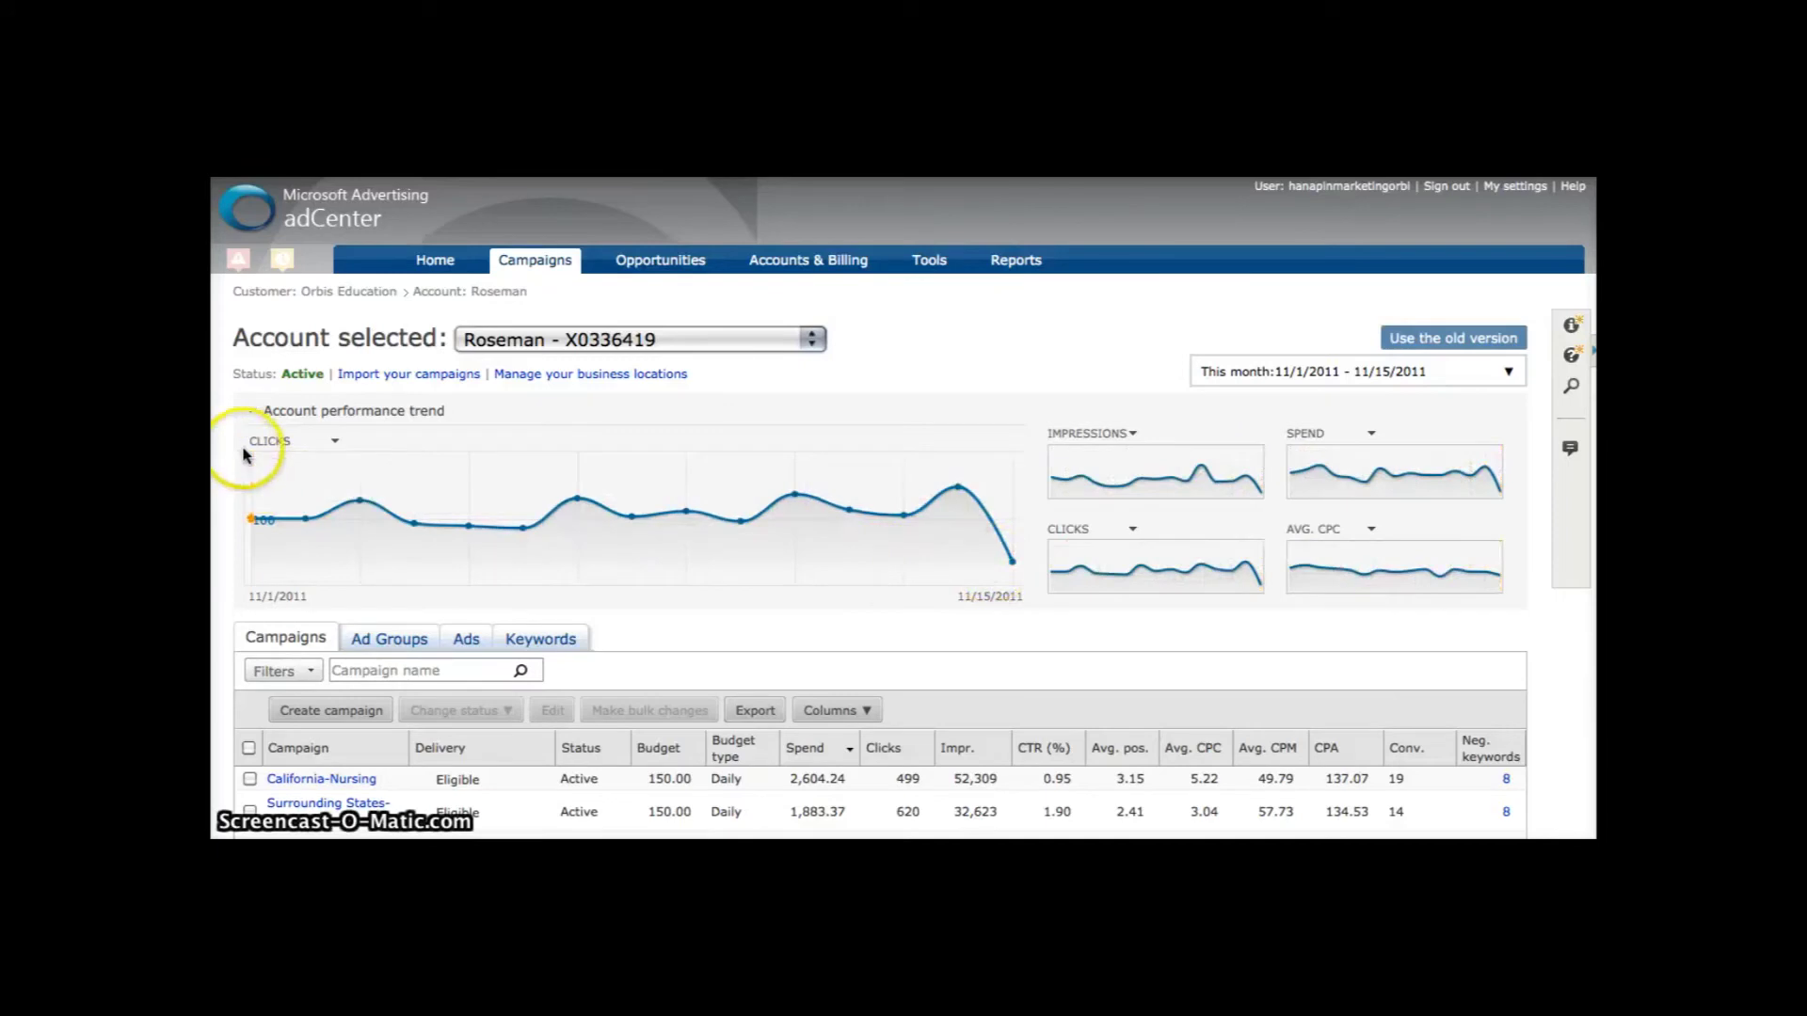
Step: Show average CPC in the main account performance trend chart, and collapse the trend section after viewing it
left_click(334, 441)
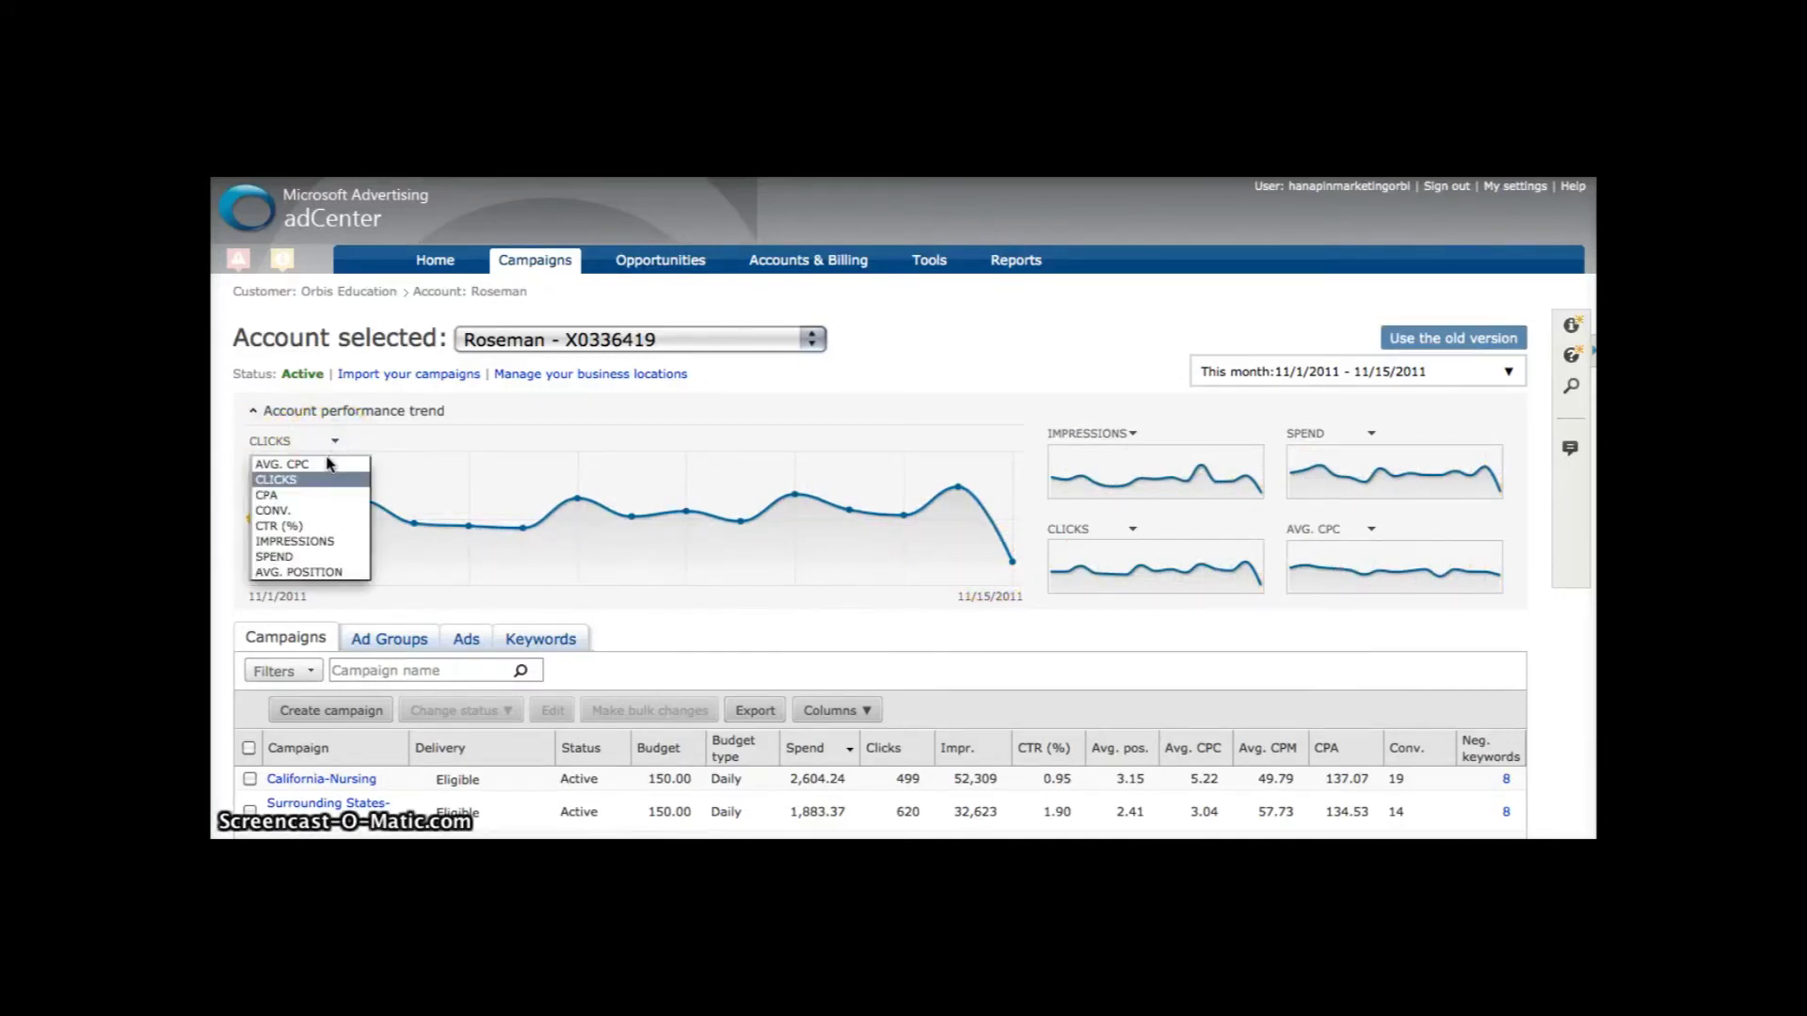
left_click(327, 465)
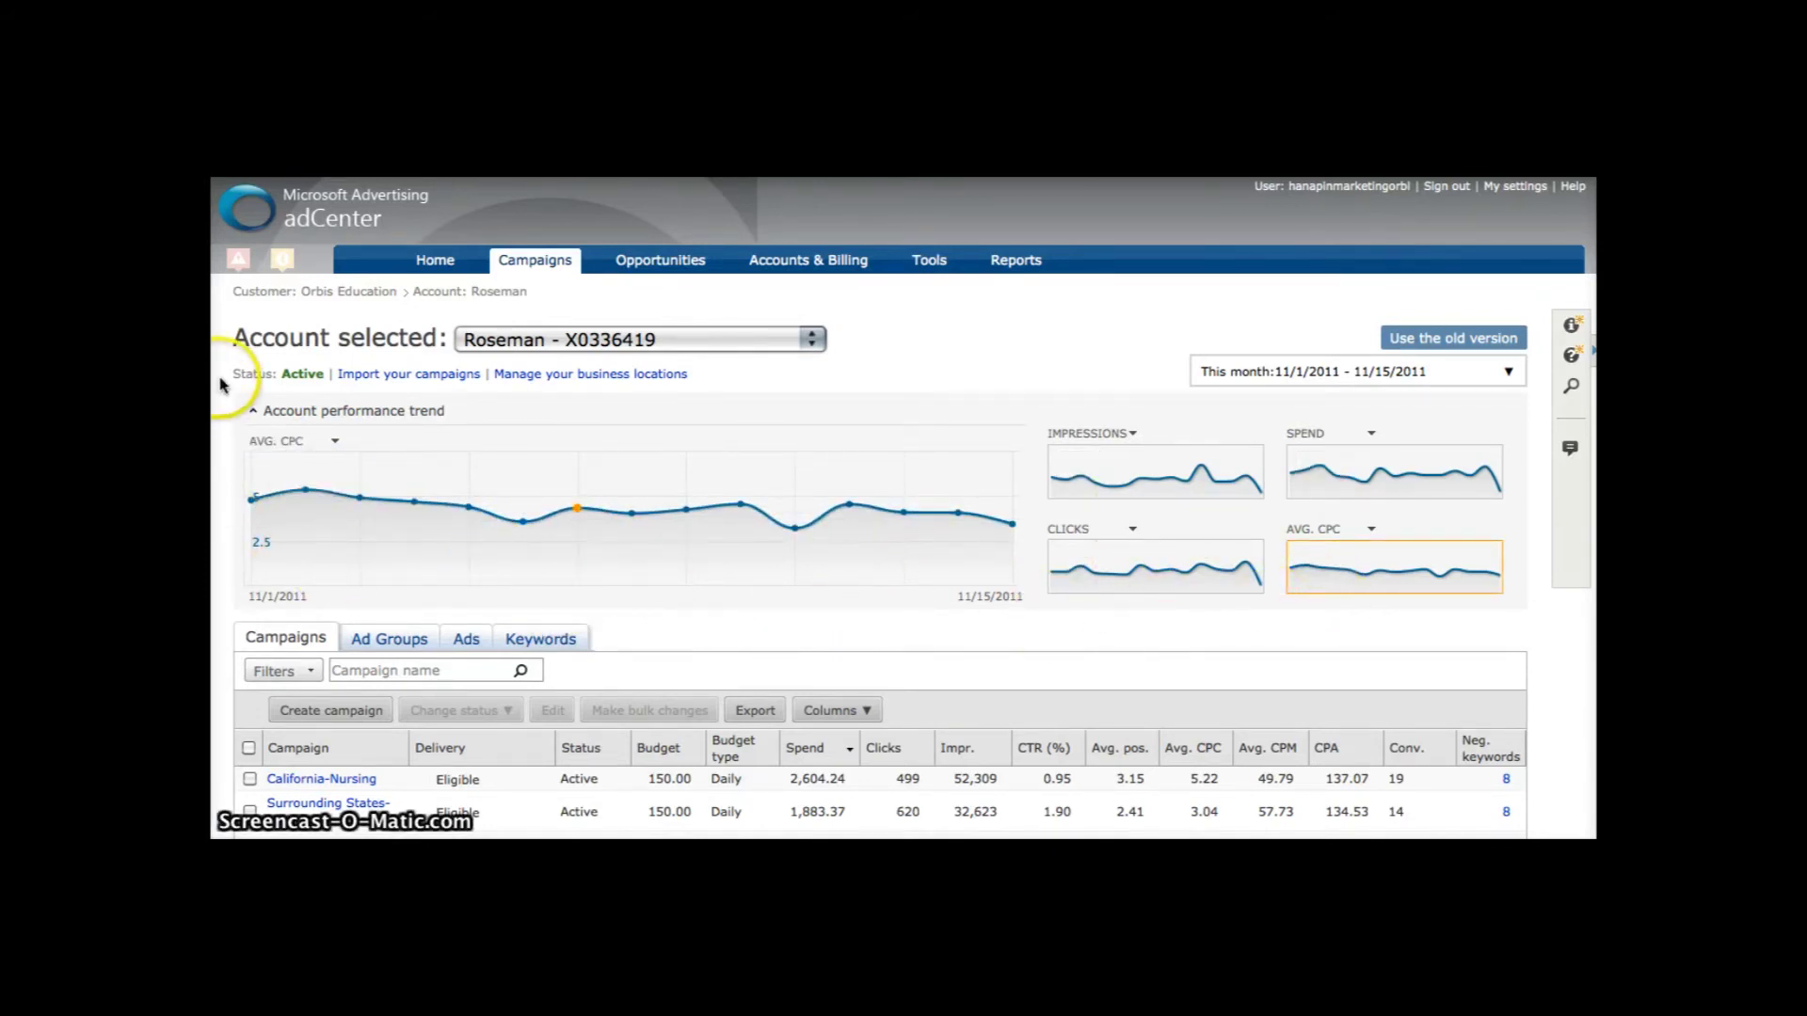
left_click(252, 411)
left_click(354, 461)
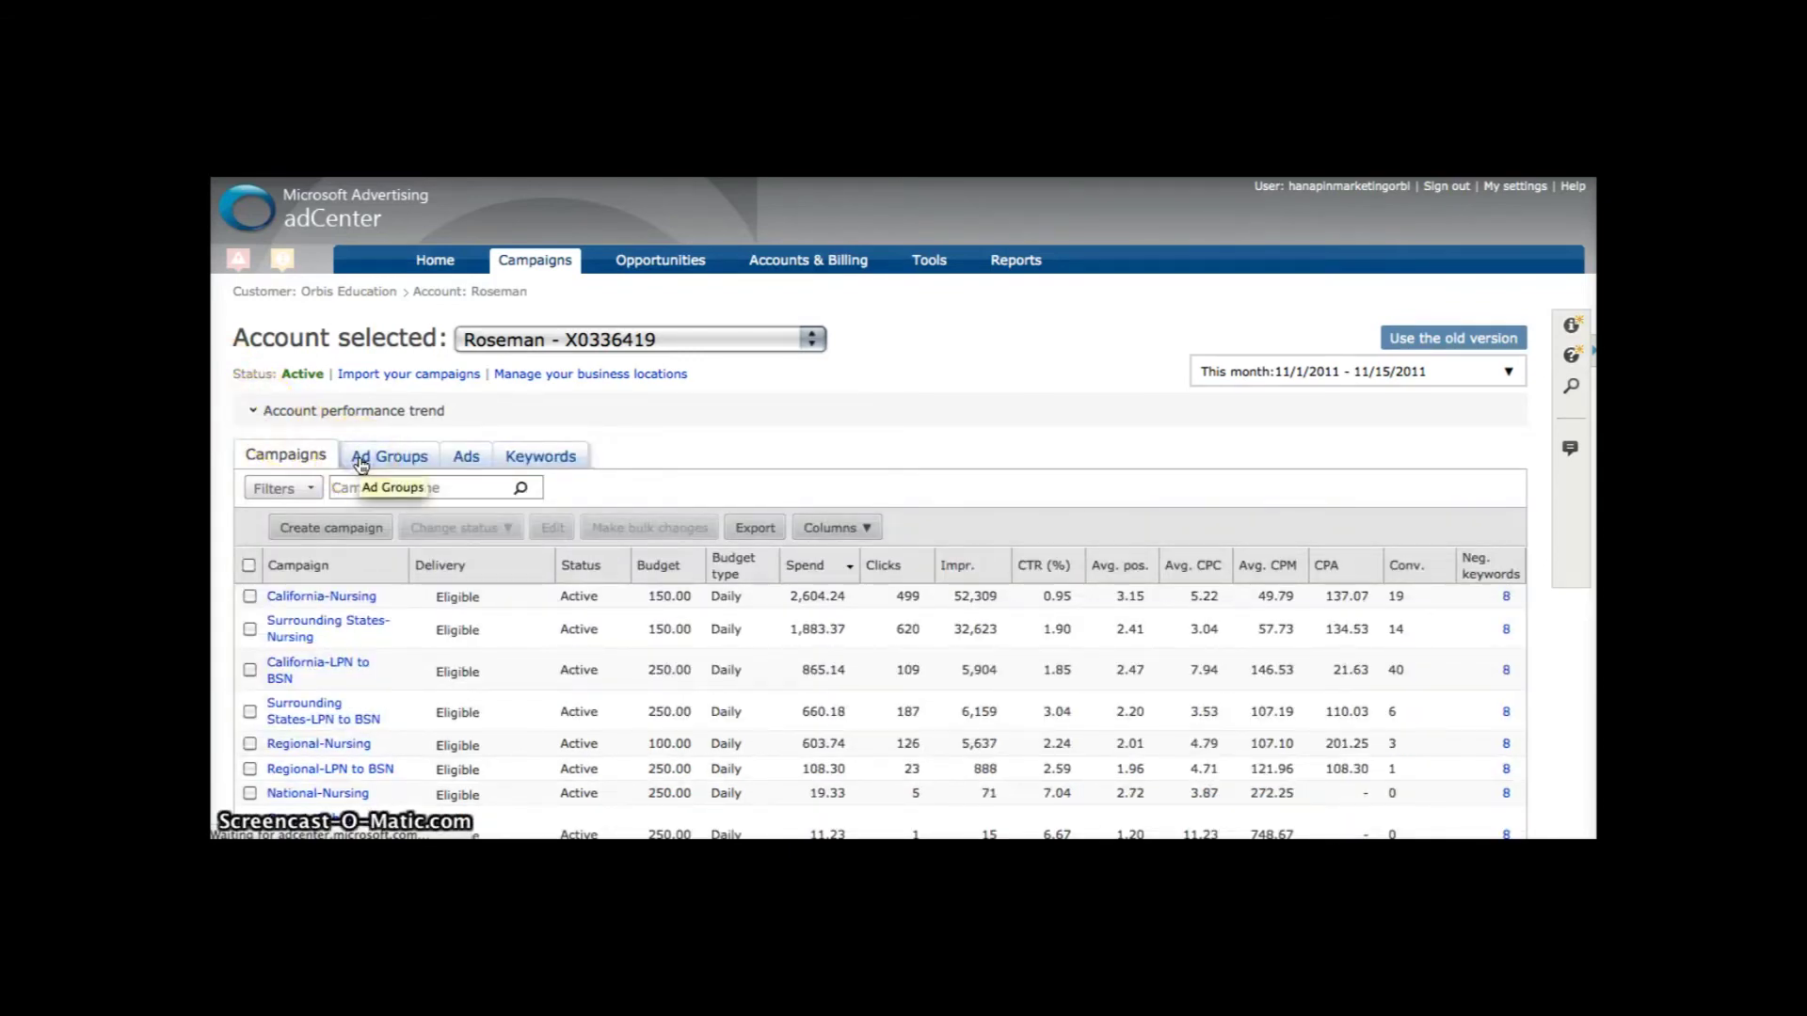
left_click(254, 414)
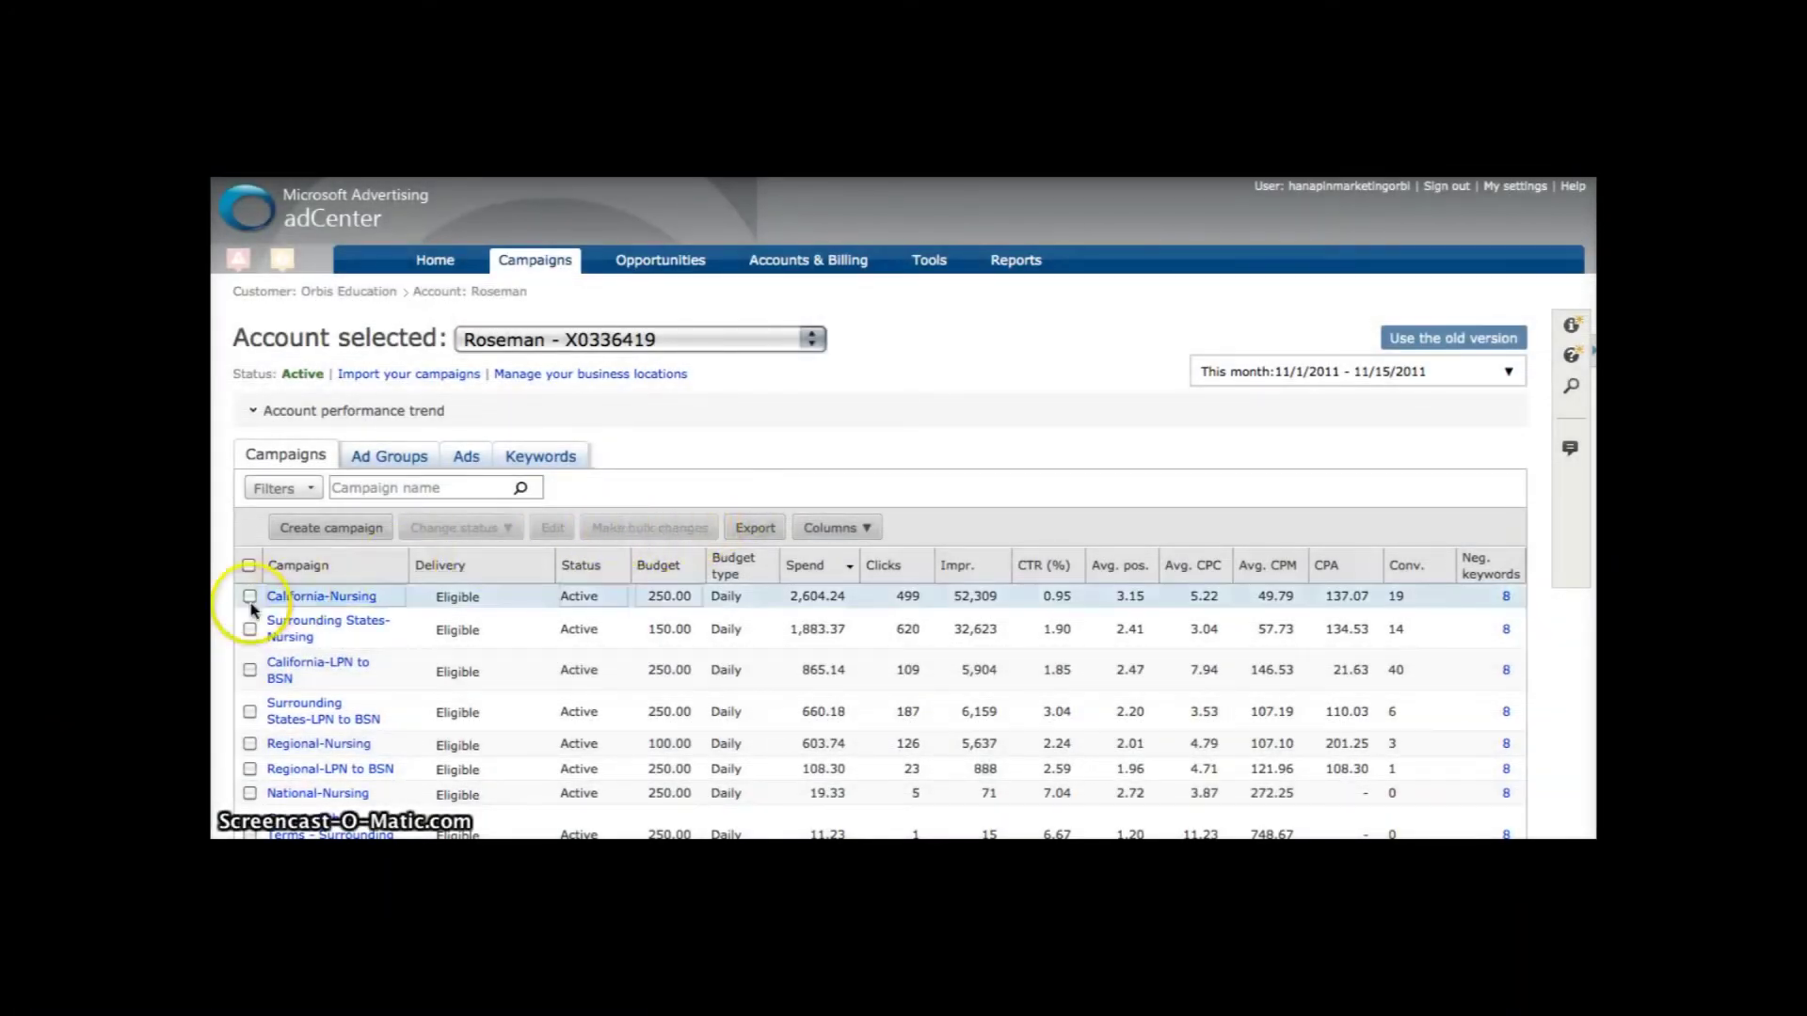
Step: Select the California-Nursing and Surrounding States-Nursing campaigns, and switch to the account's ad group list
left_click(249, 597)
left_click(250, 628)
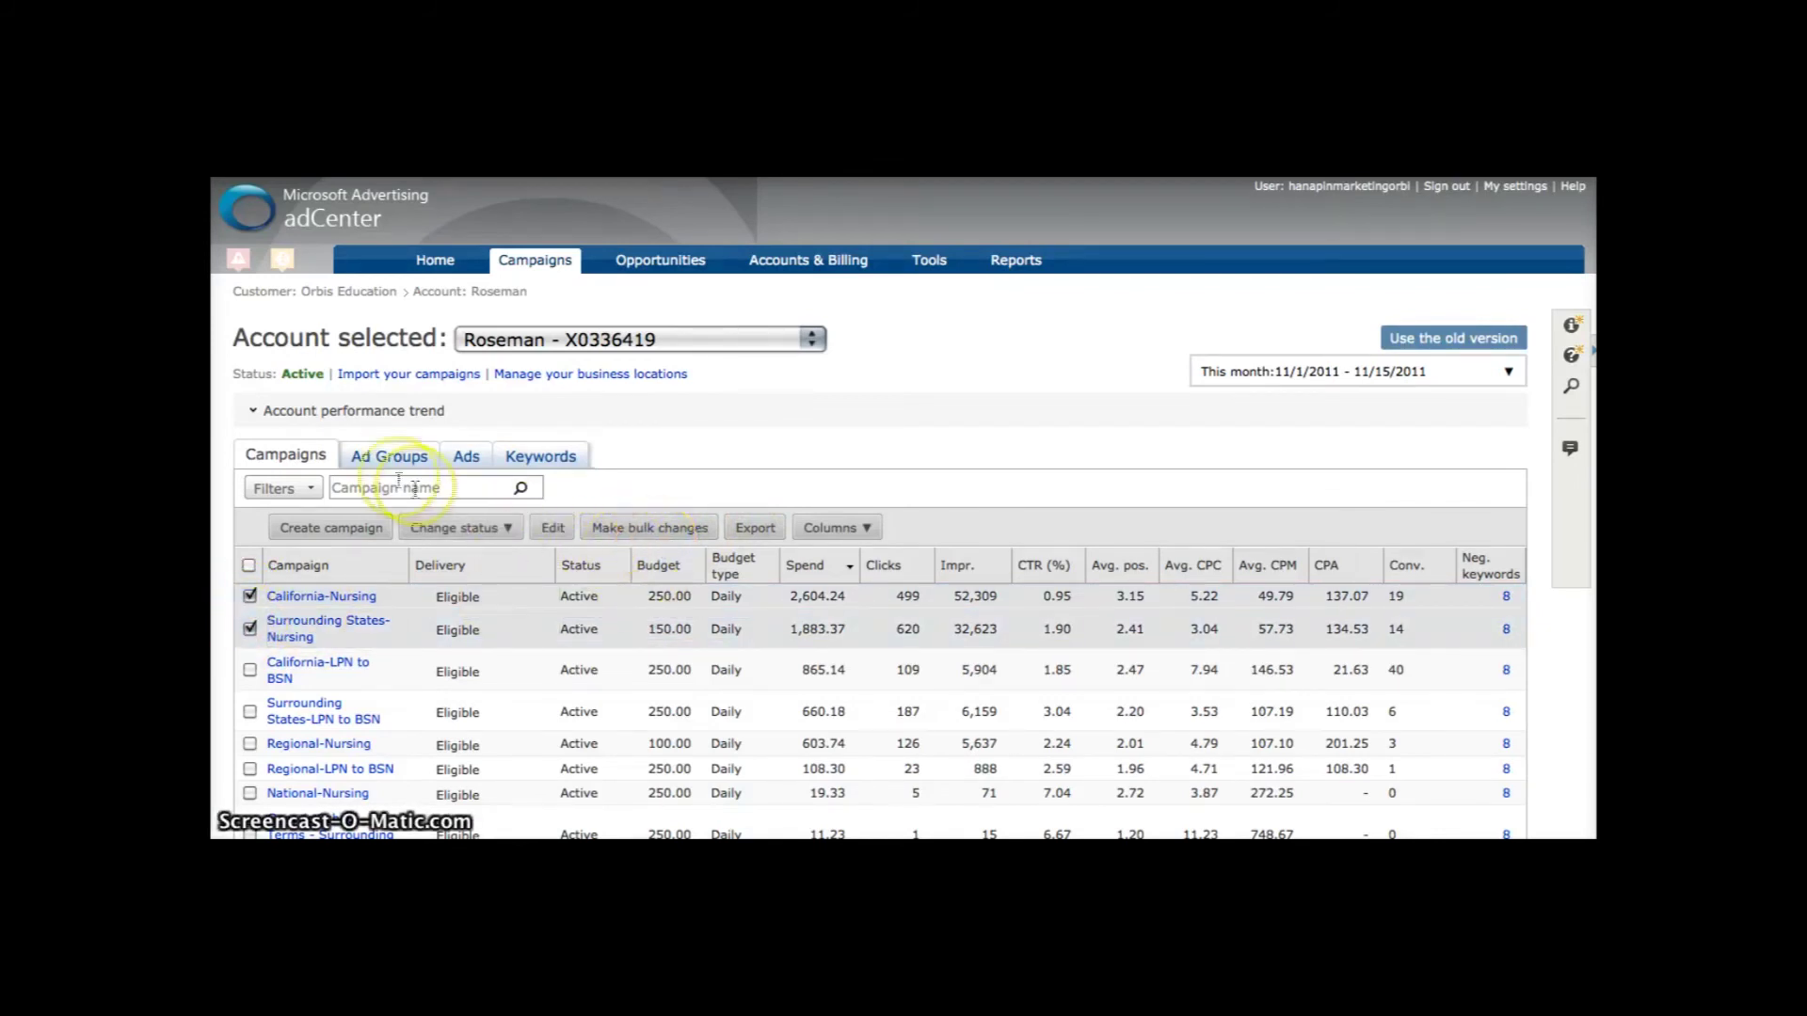
left_click(394, 467)
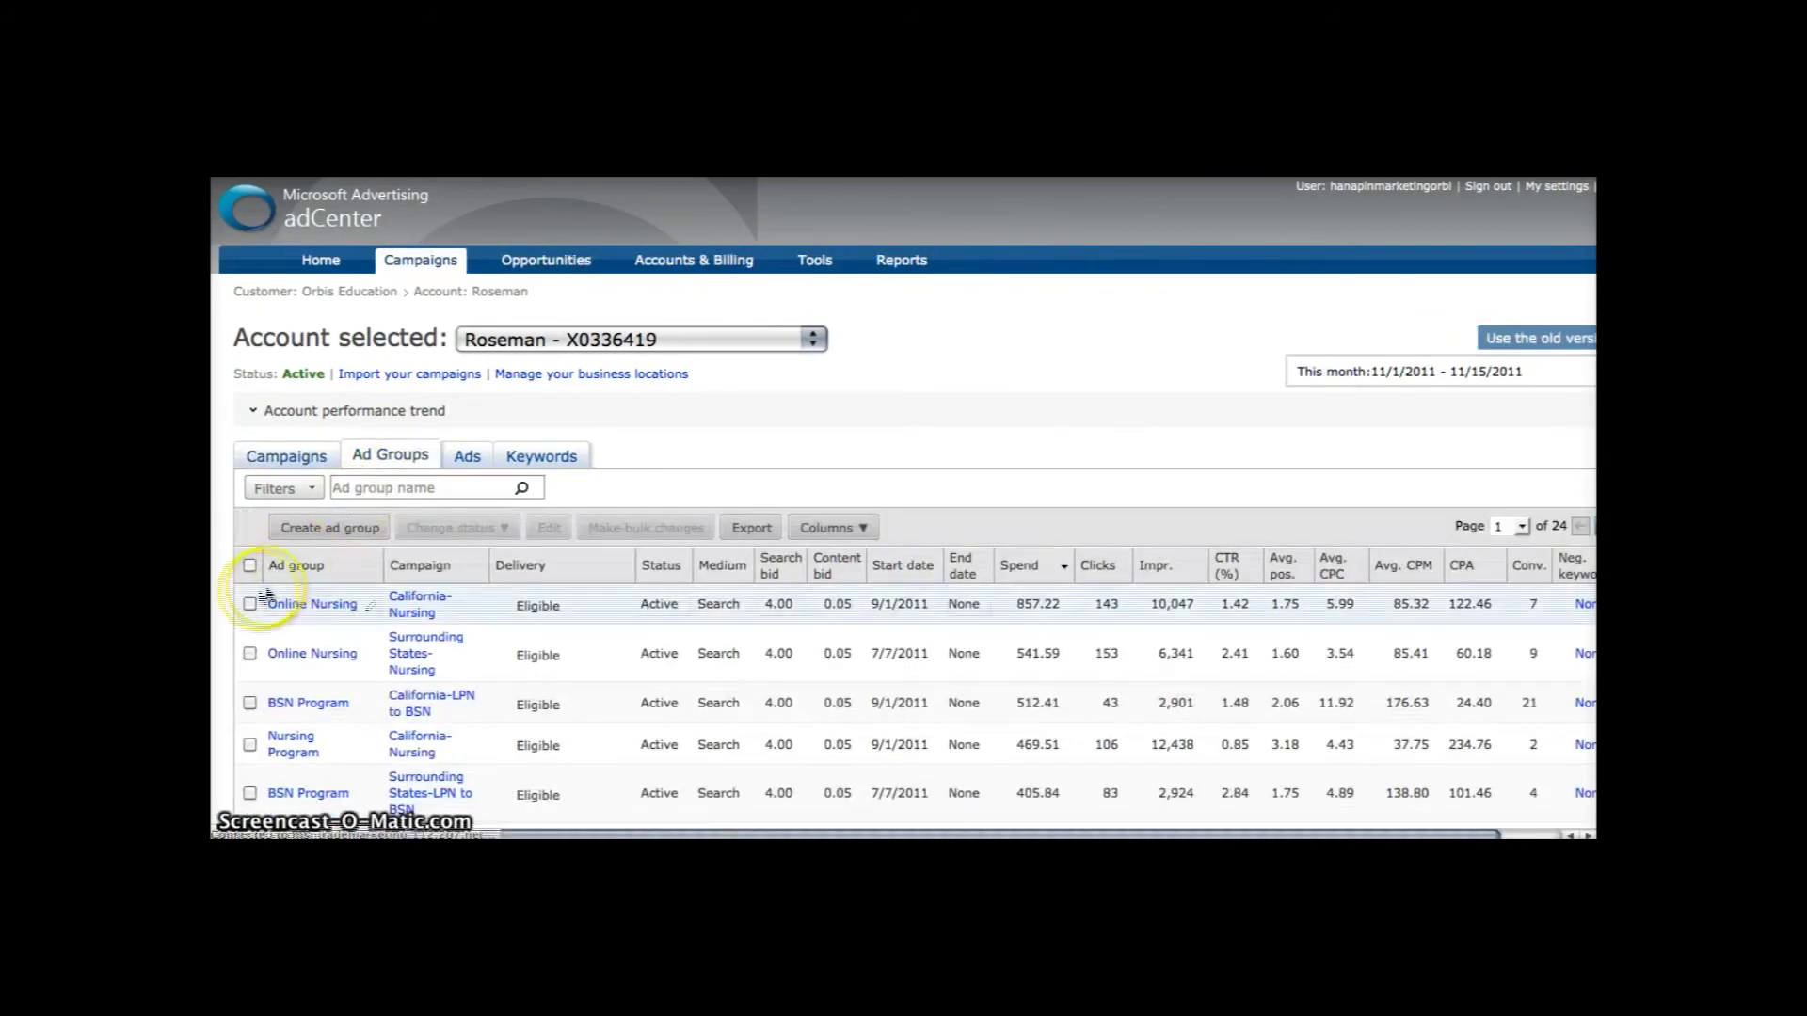
Step: Open bulk editing for the Online Nursing ad groups of California-Nursing and Surrounding States-Nursing and California-LPN to BSN's BSN Program ad group
left_click(251, 603)
left_click(250, 653)
left_click(250, 703)
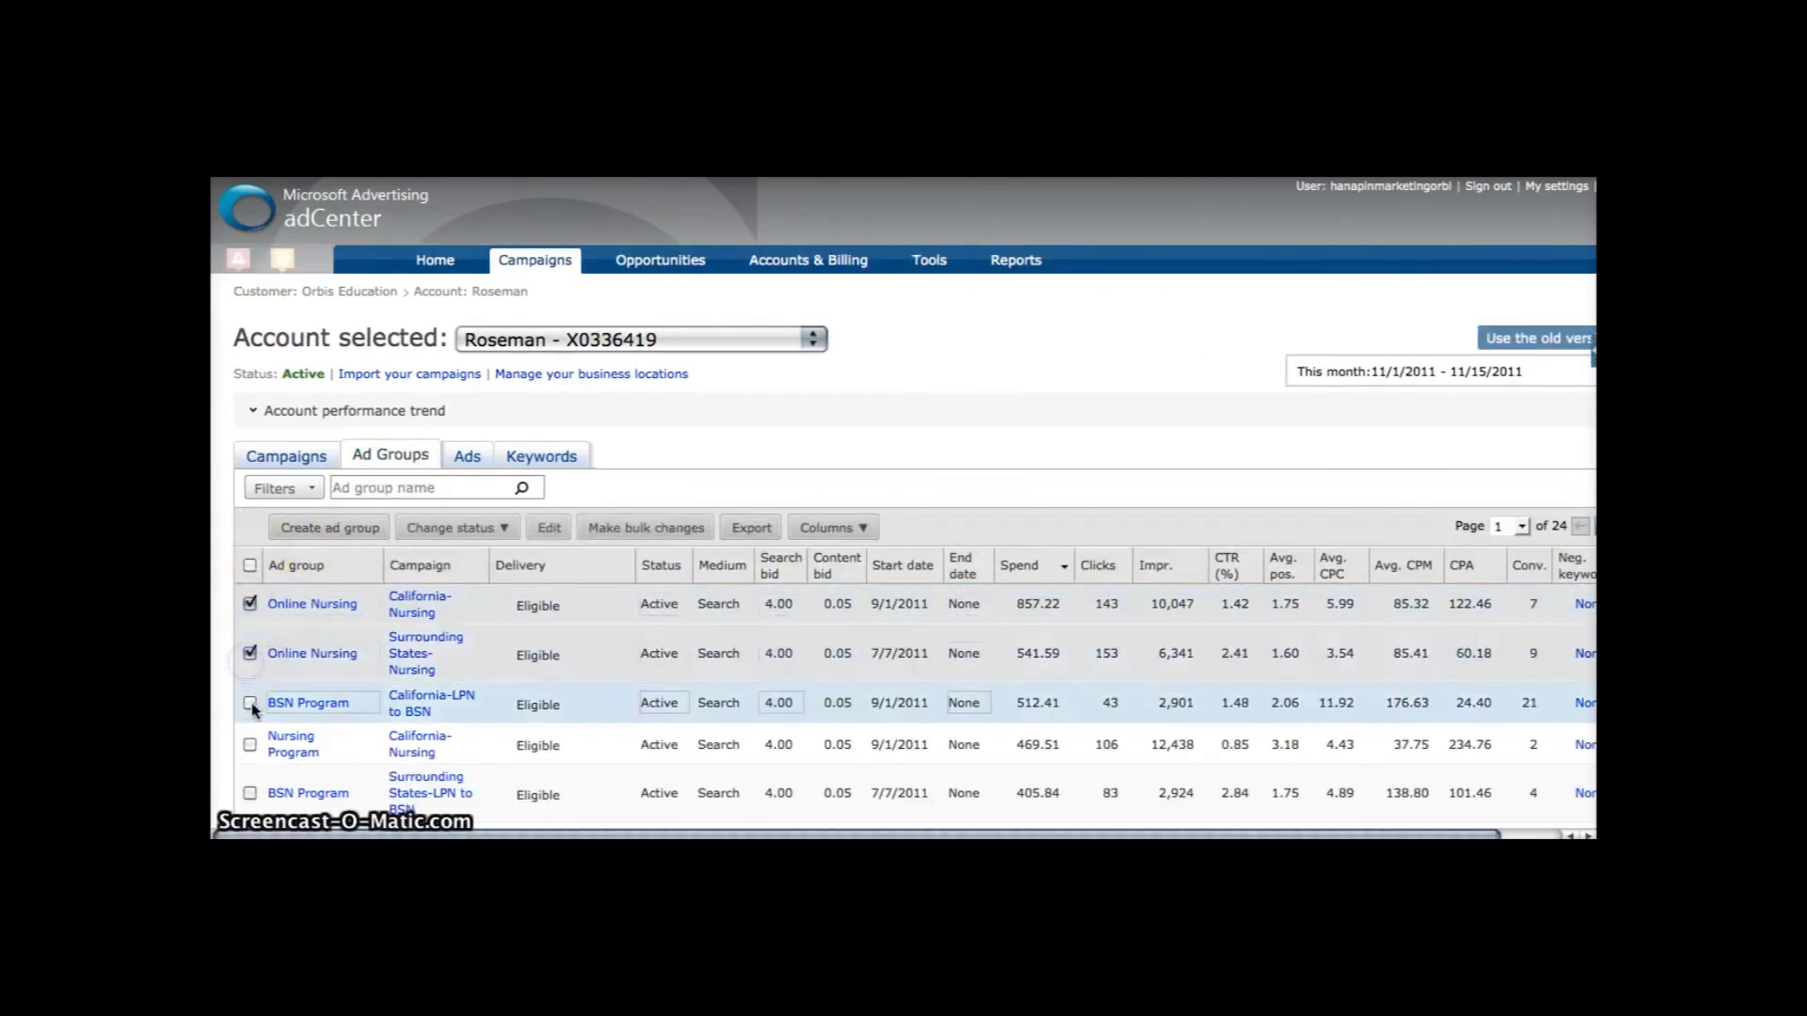
left_click(625, 529)
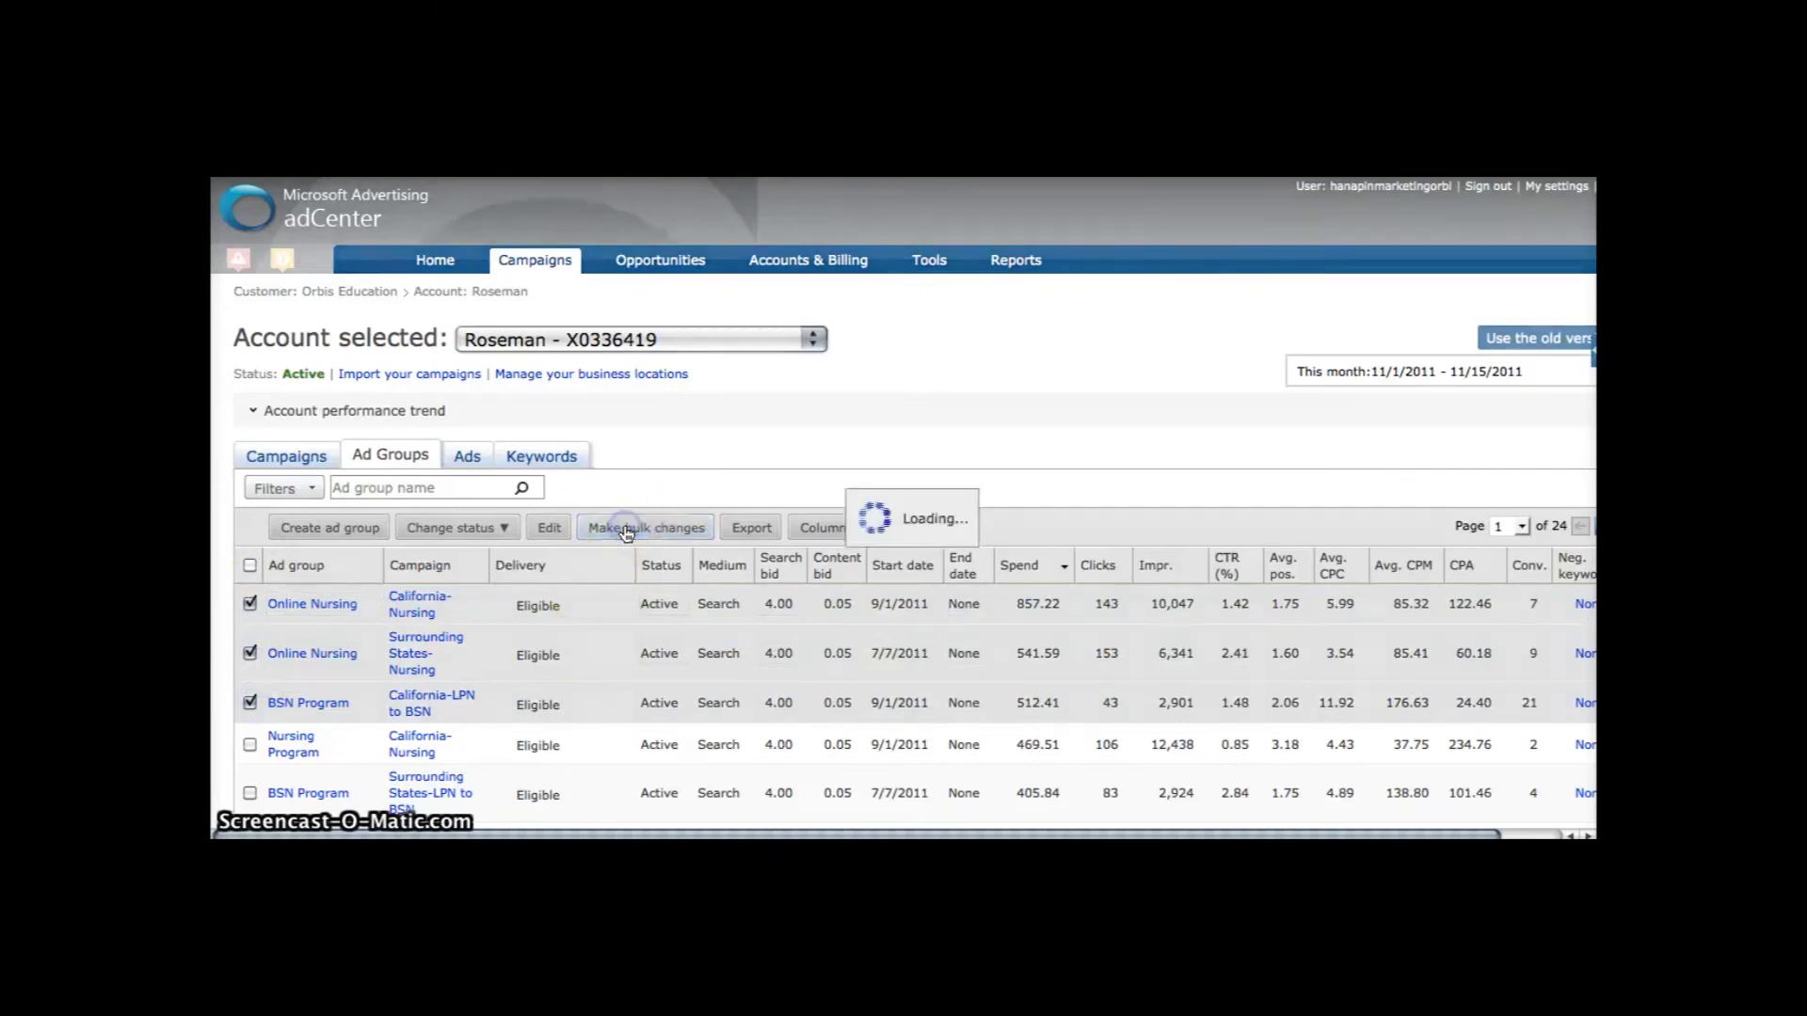
Step: Examine the bulk ad group settings for negative keywords, distribution to networks, end date and website exclusions
scroll(508, 644, "down", 3)
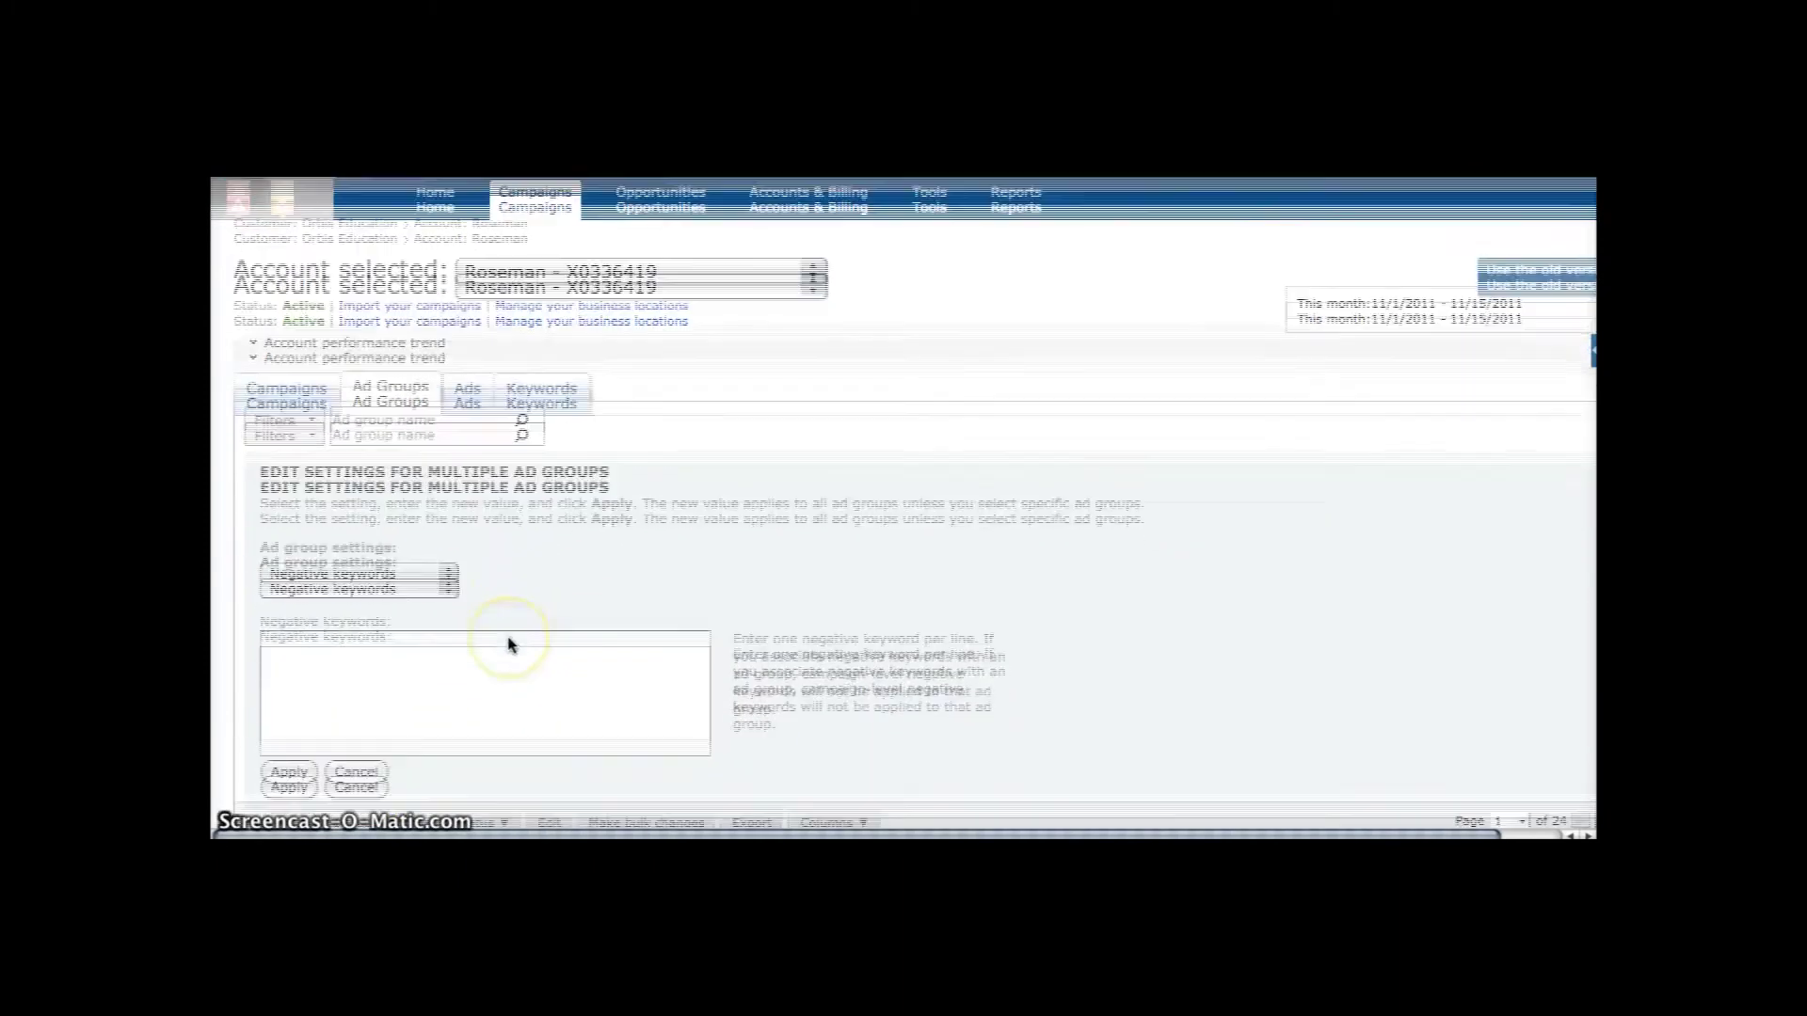
left_click(381, 502)
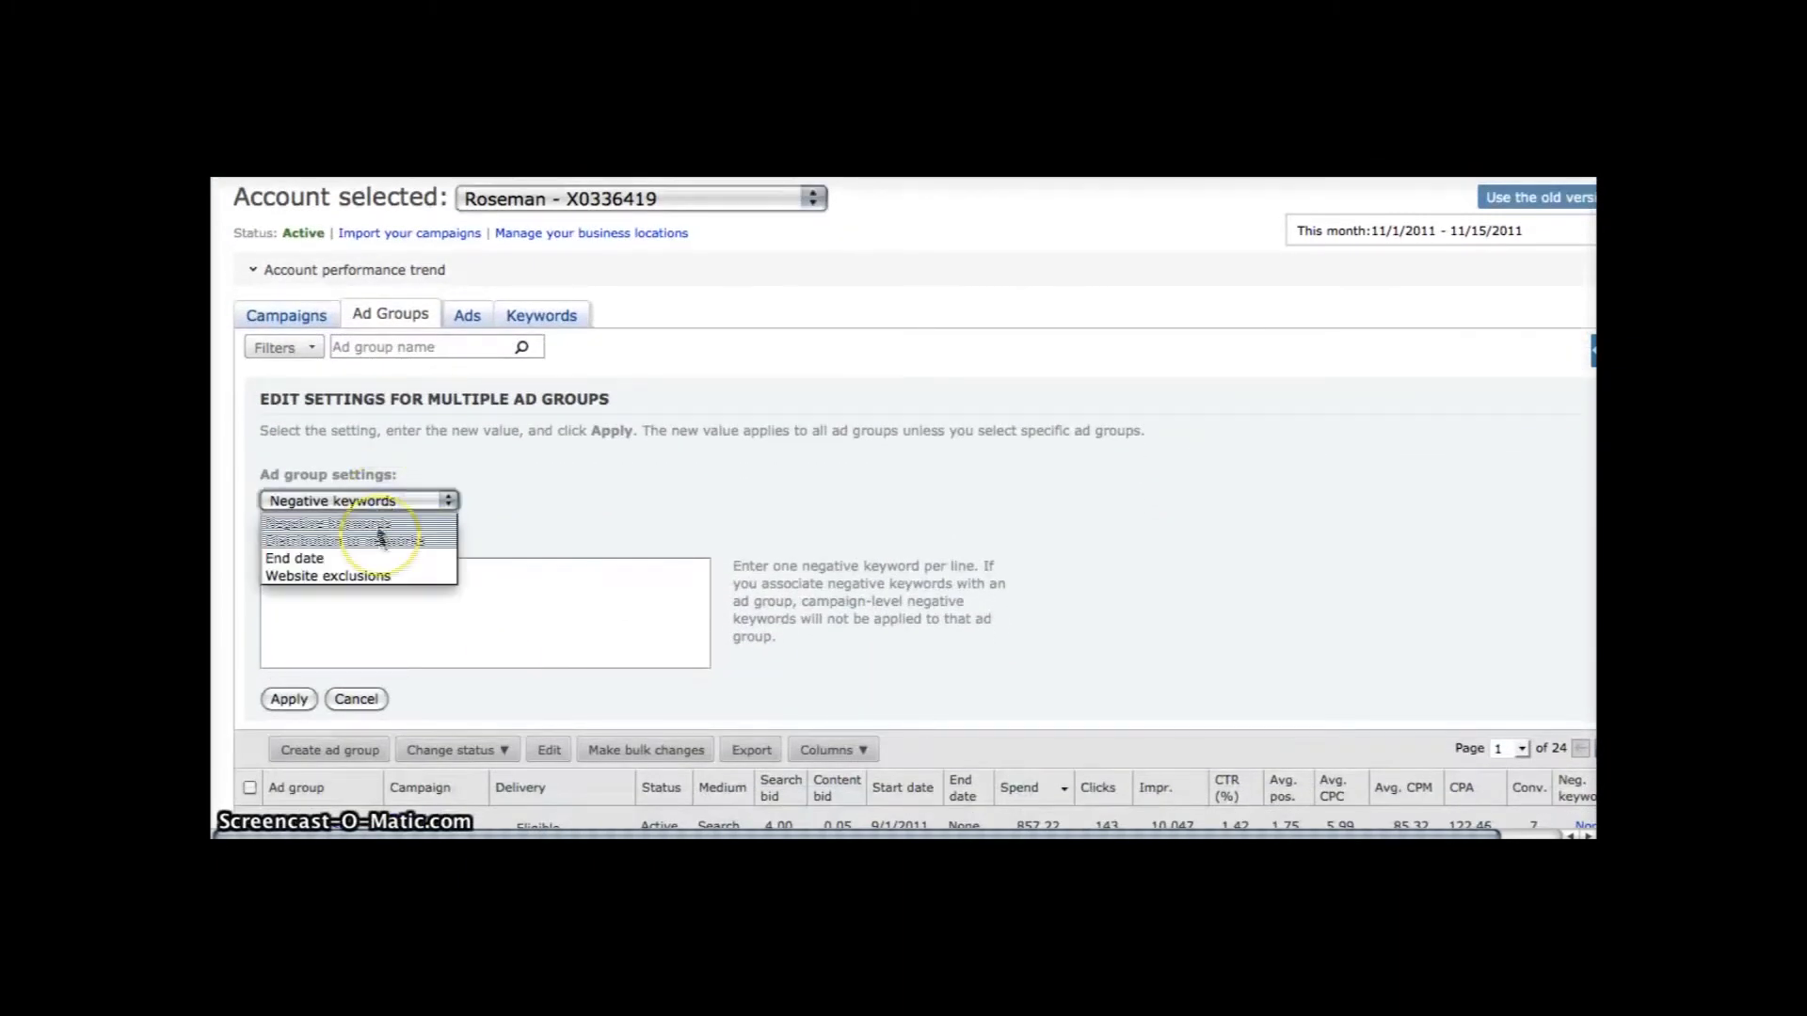
left_click(381, 542)
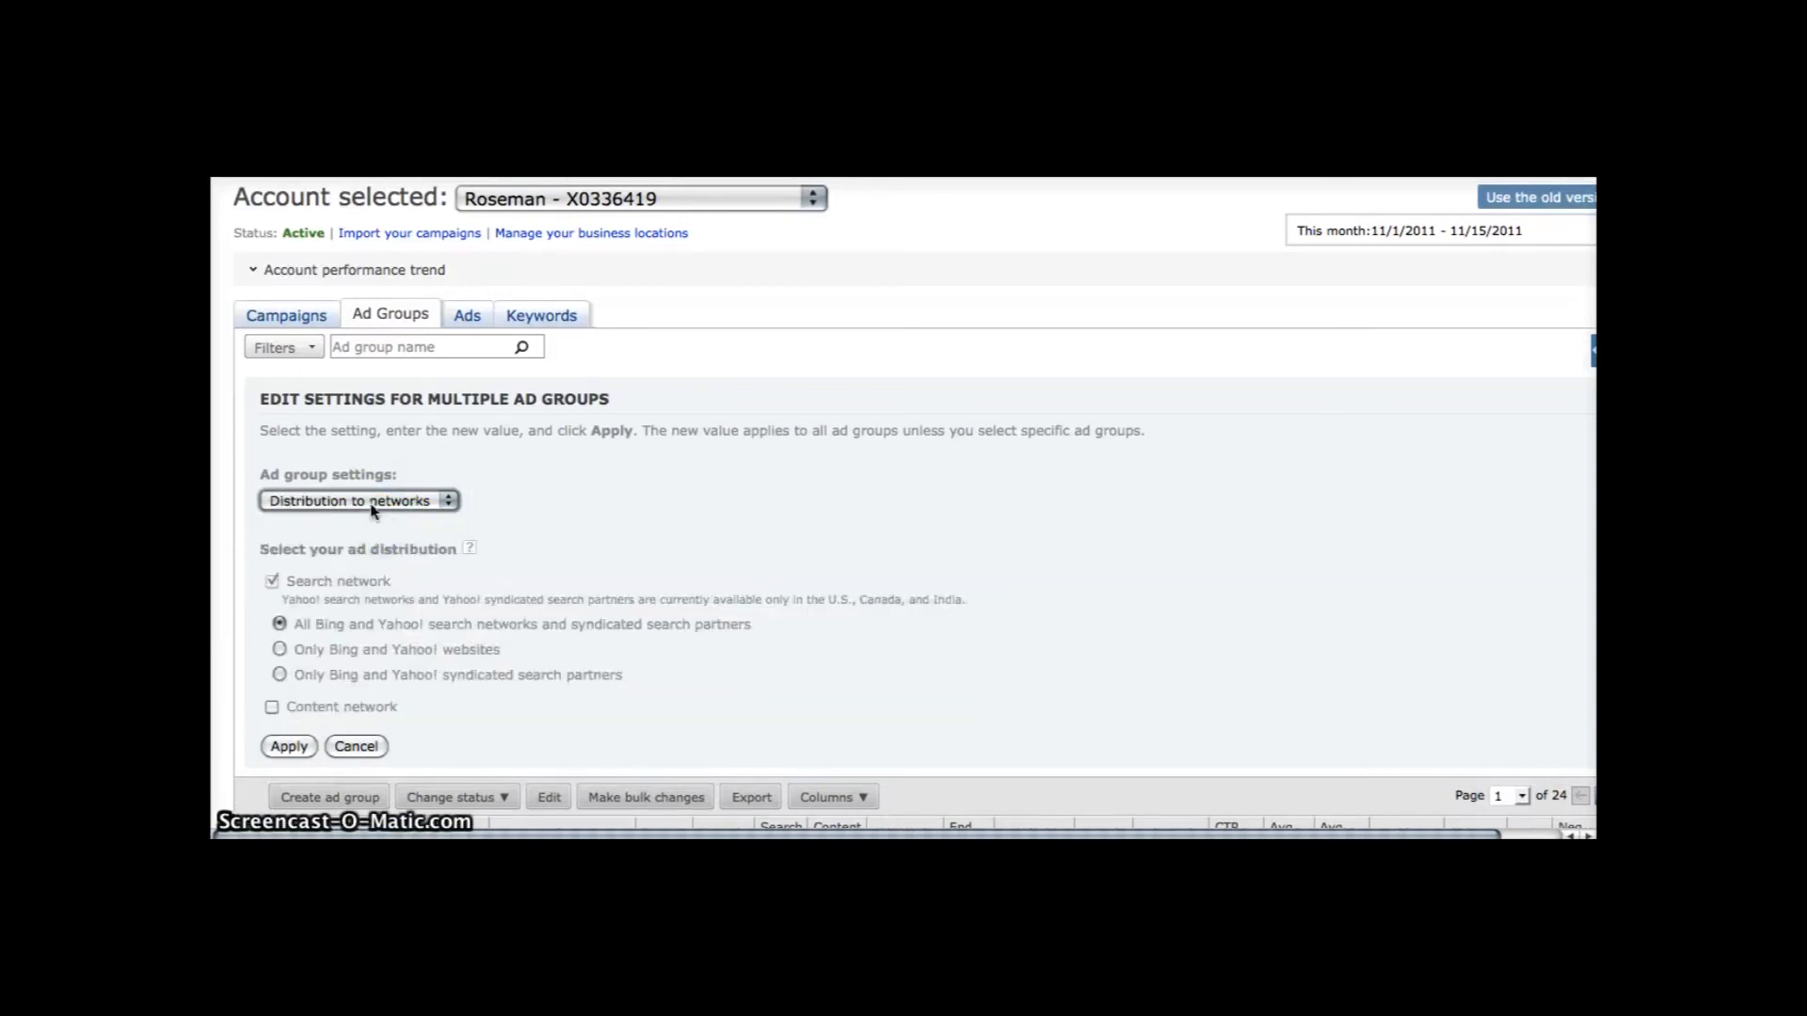
left_click(373, 508)
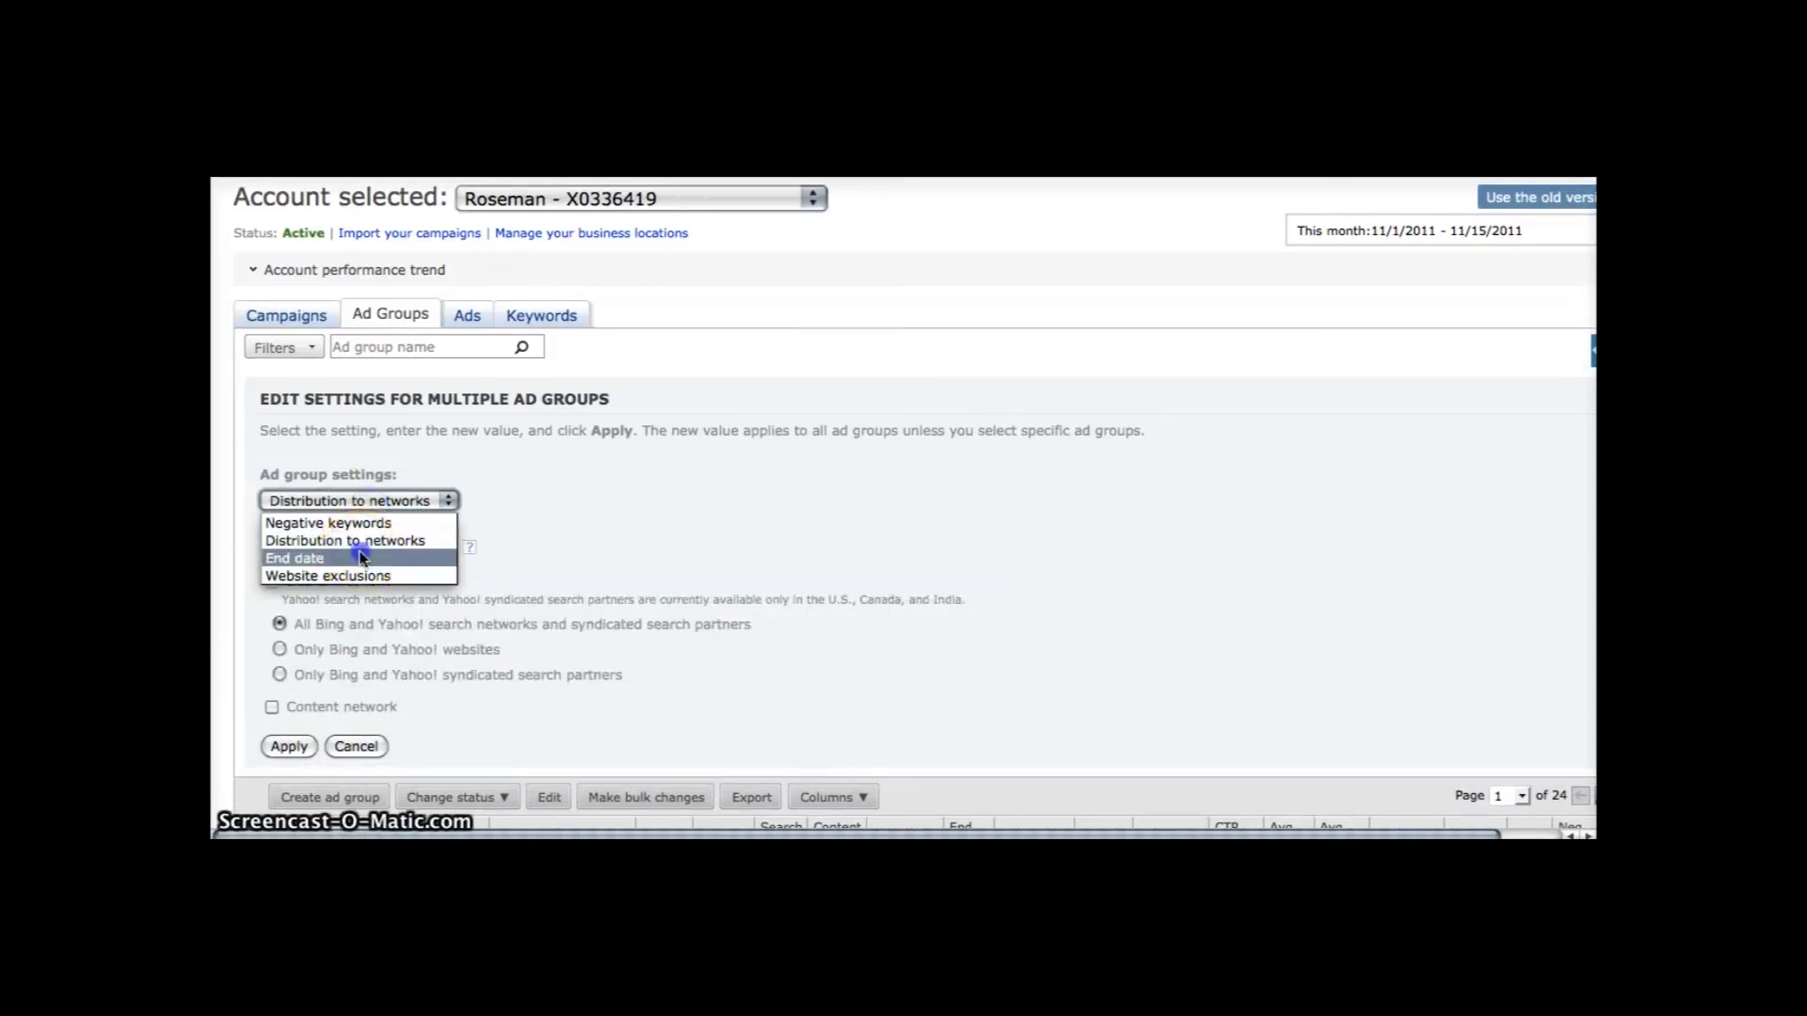
left_click(359, 552)
left_click(362, 506)
left_click(353, 577)
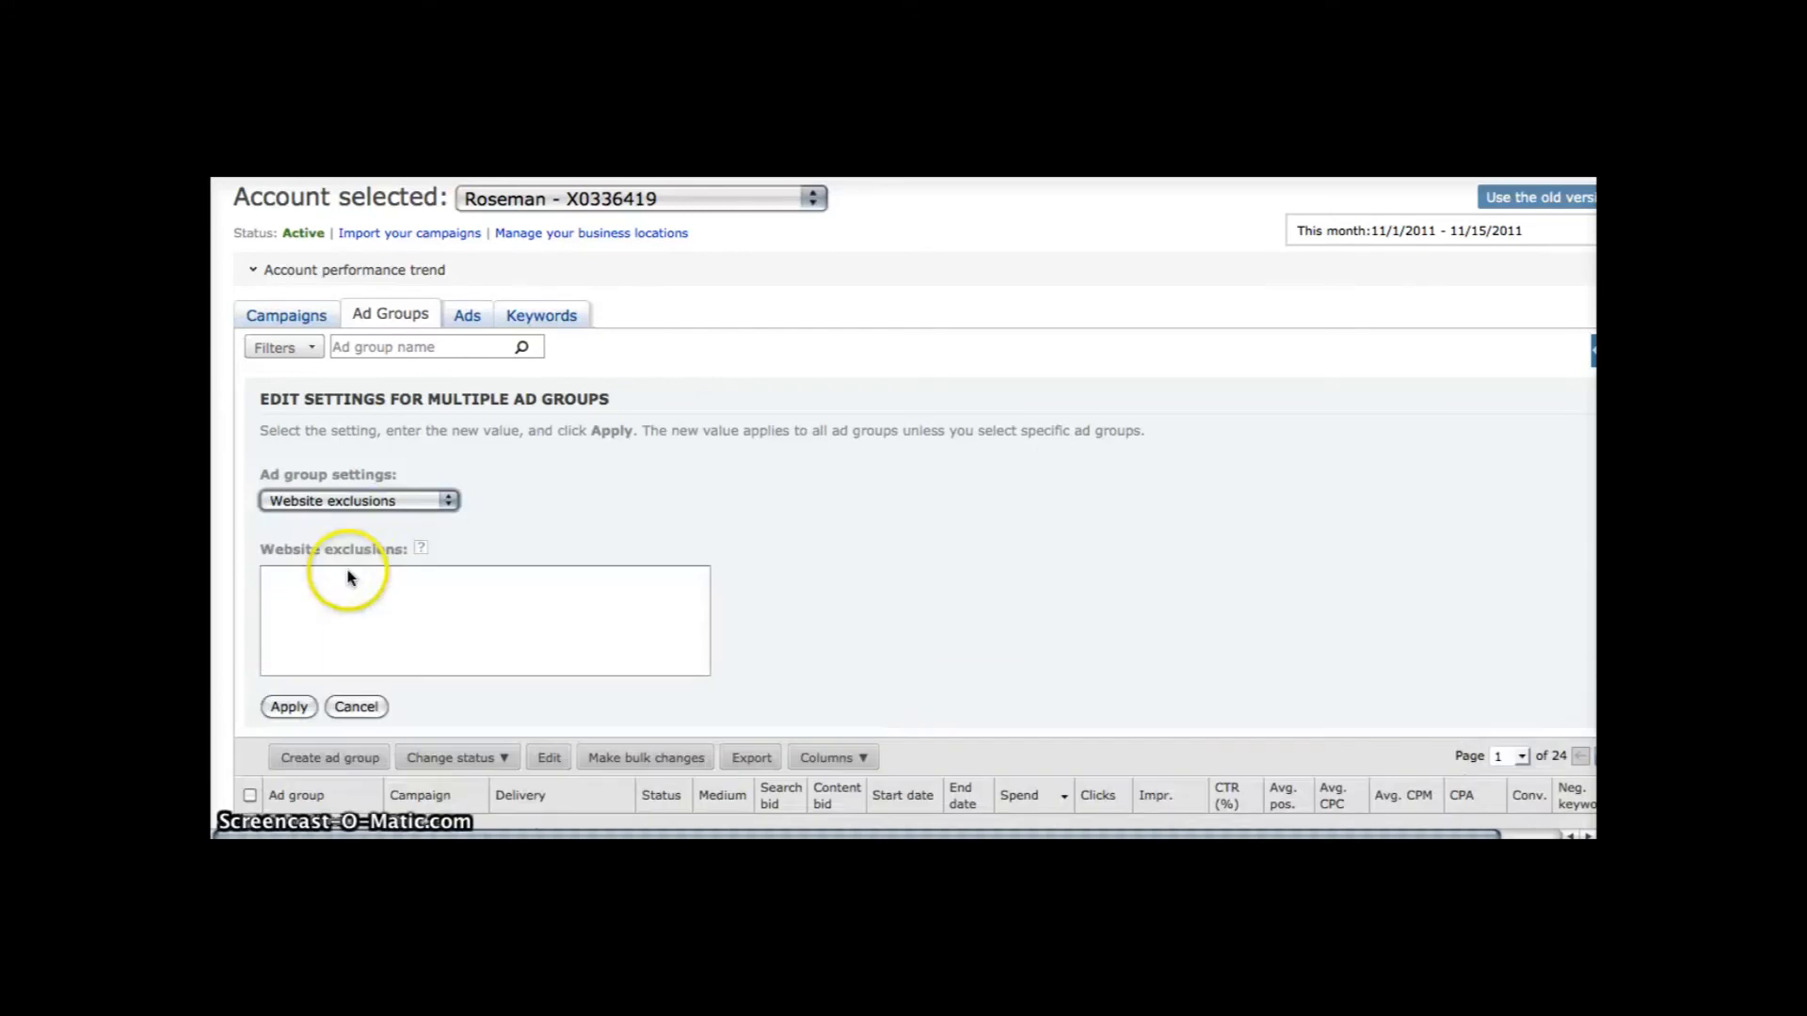
scroll(512, 551, "down", 3)
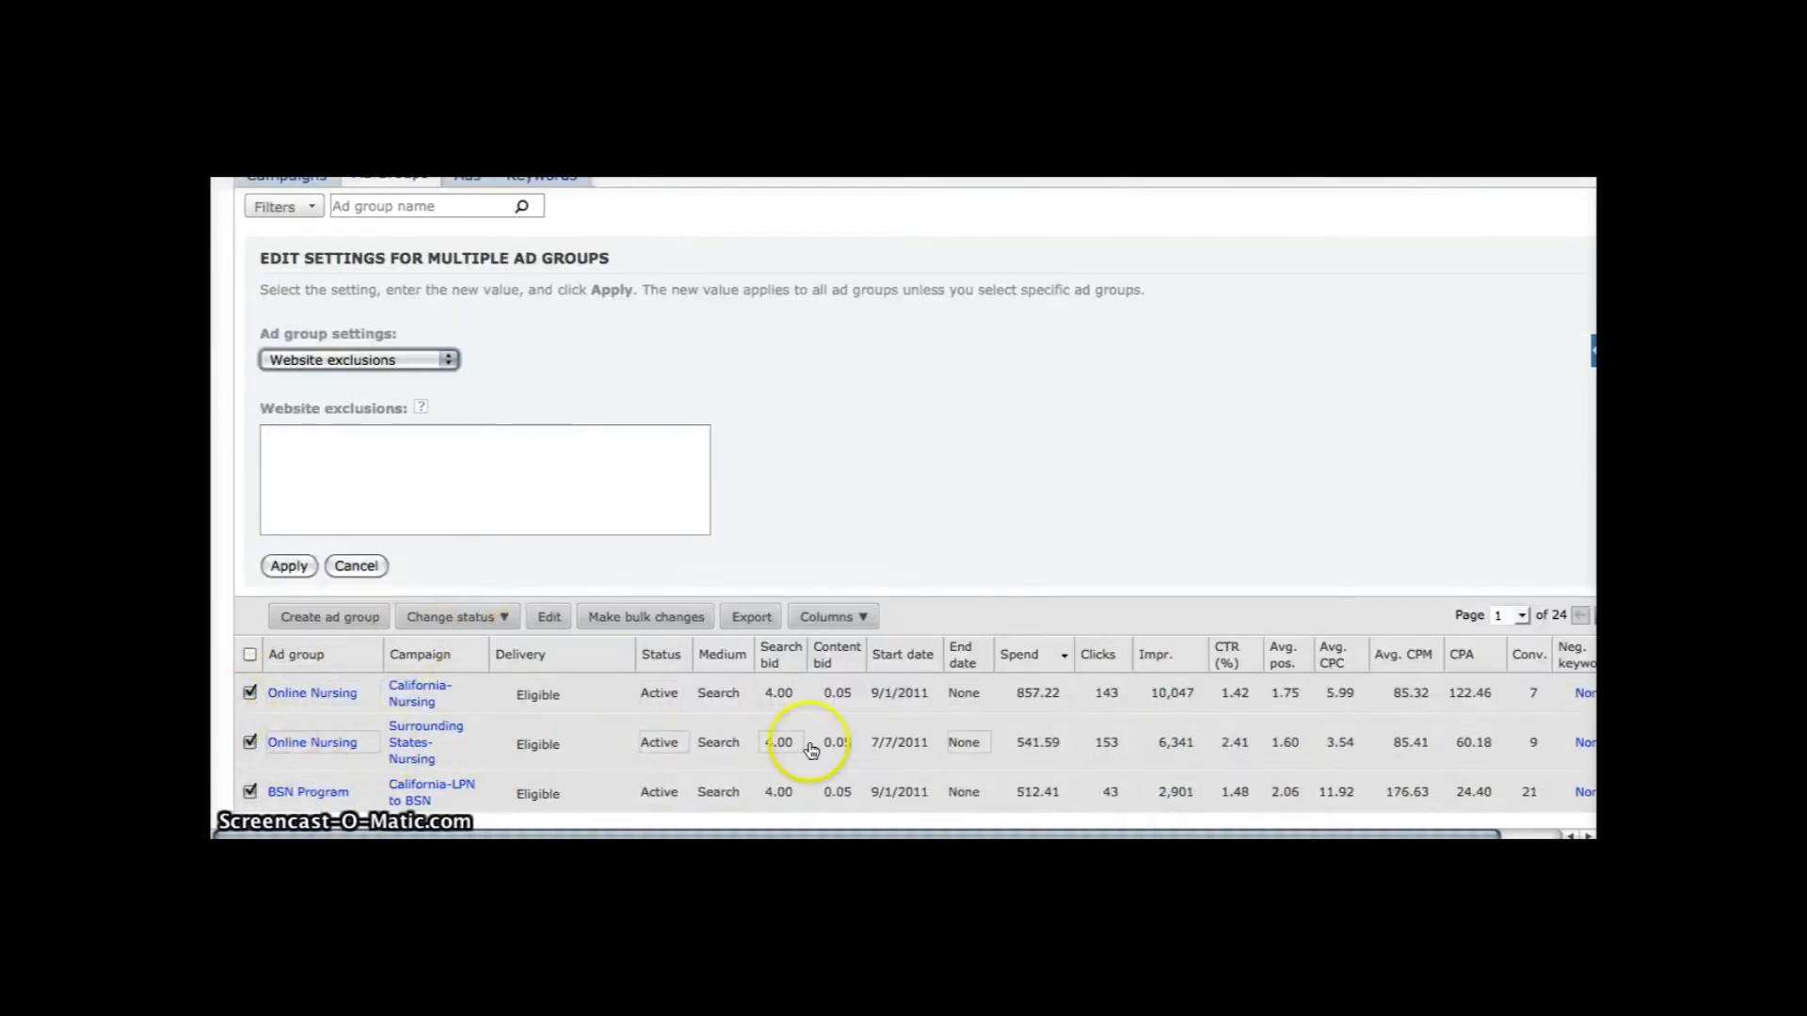
Step: Cancel the bulk ad group edit without applying anything and deselect all ad groups in the list
left_click(363, 567)
scroll(372, 565, "up", 5)
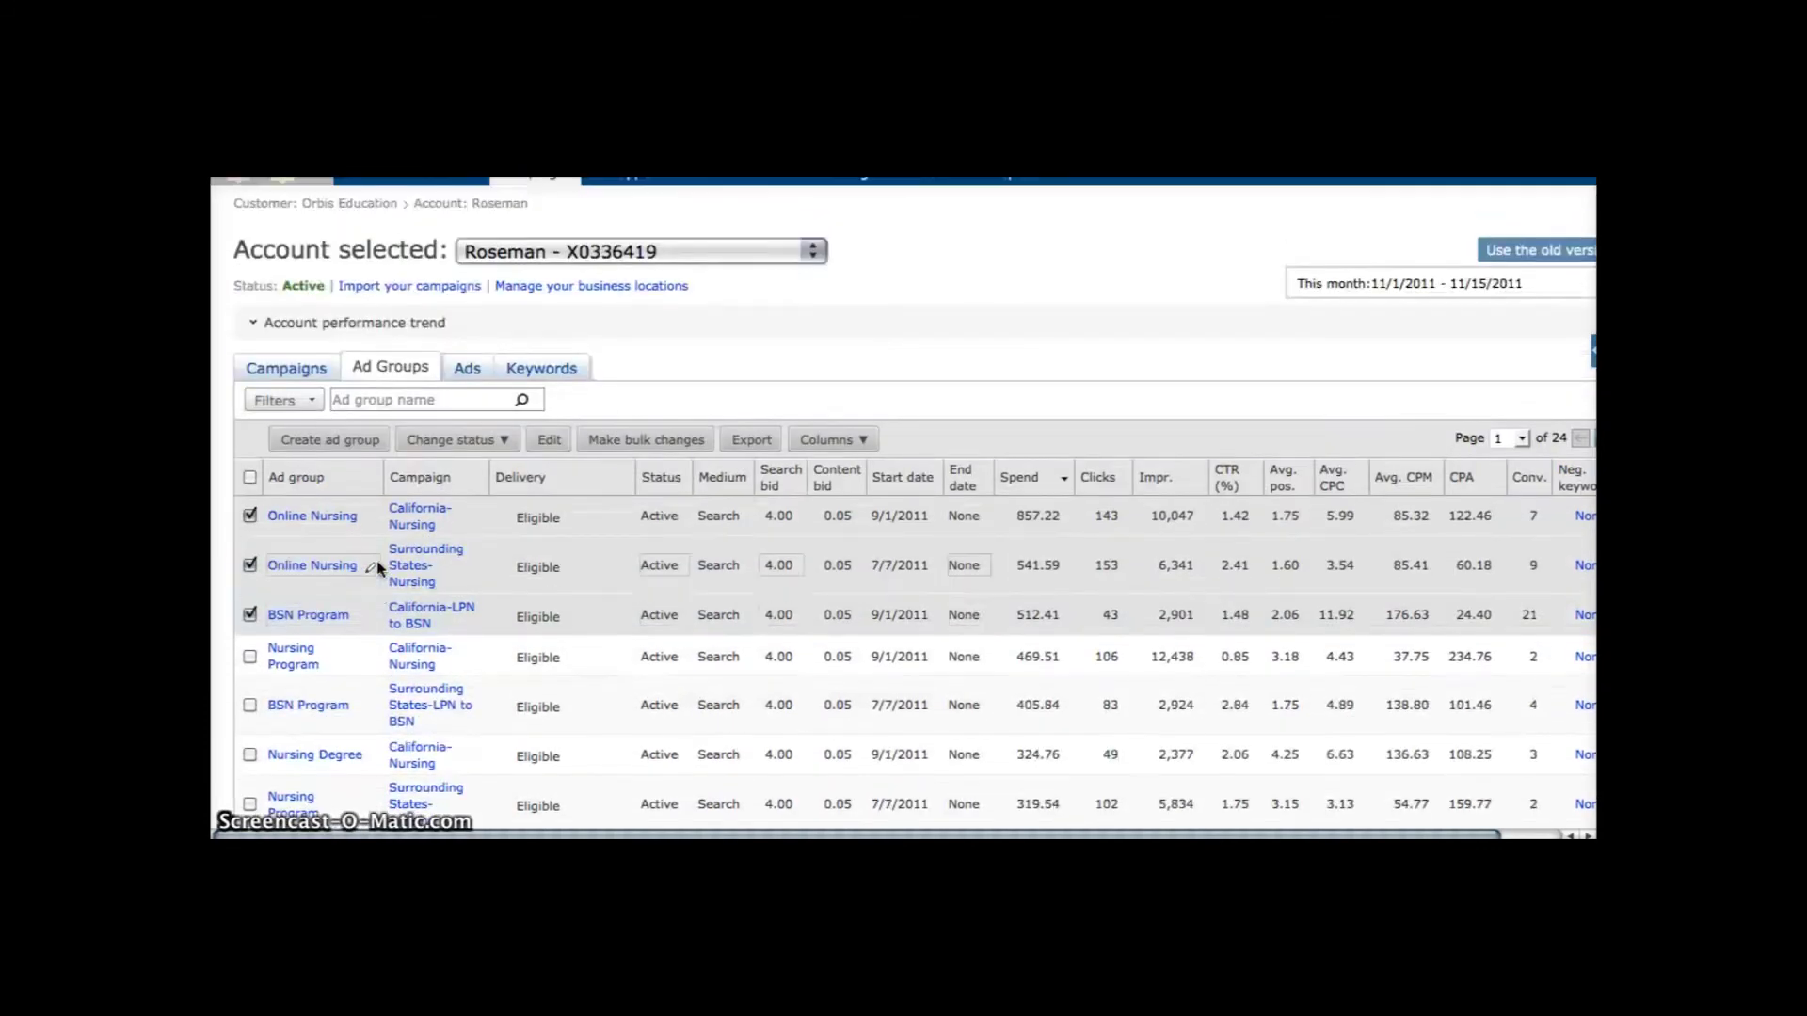
left_click(250, 531)
left_click(251, 531)
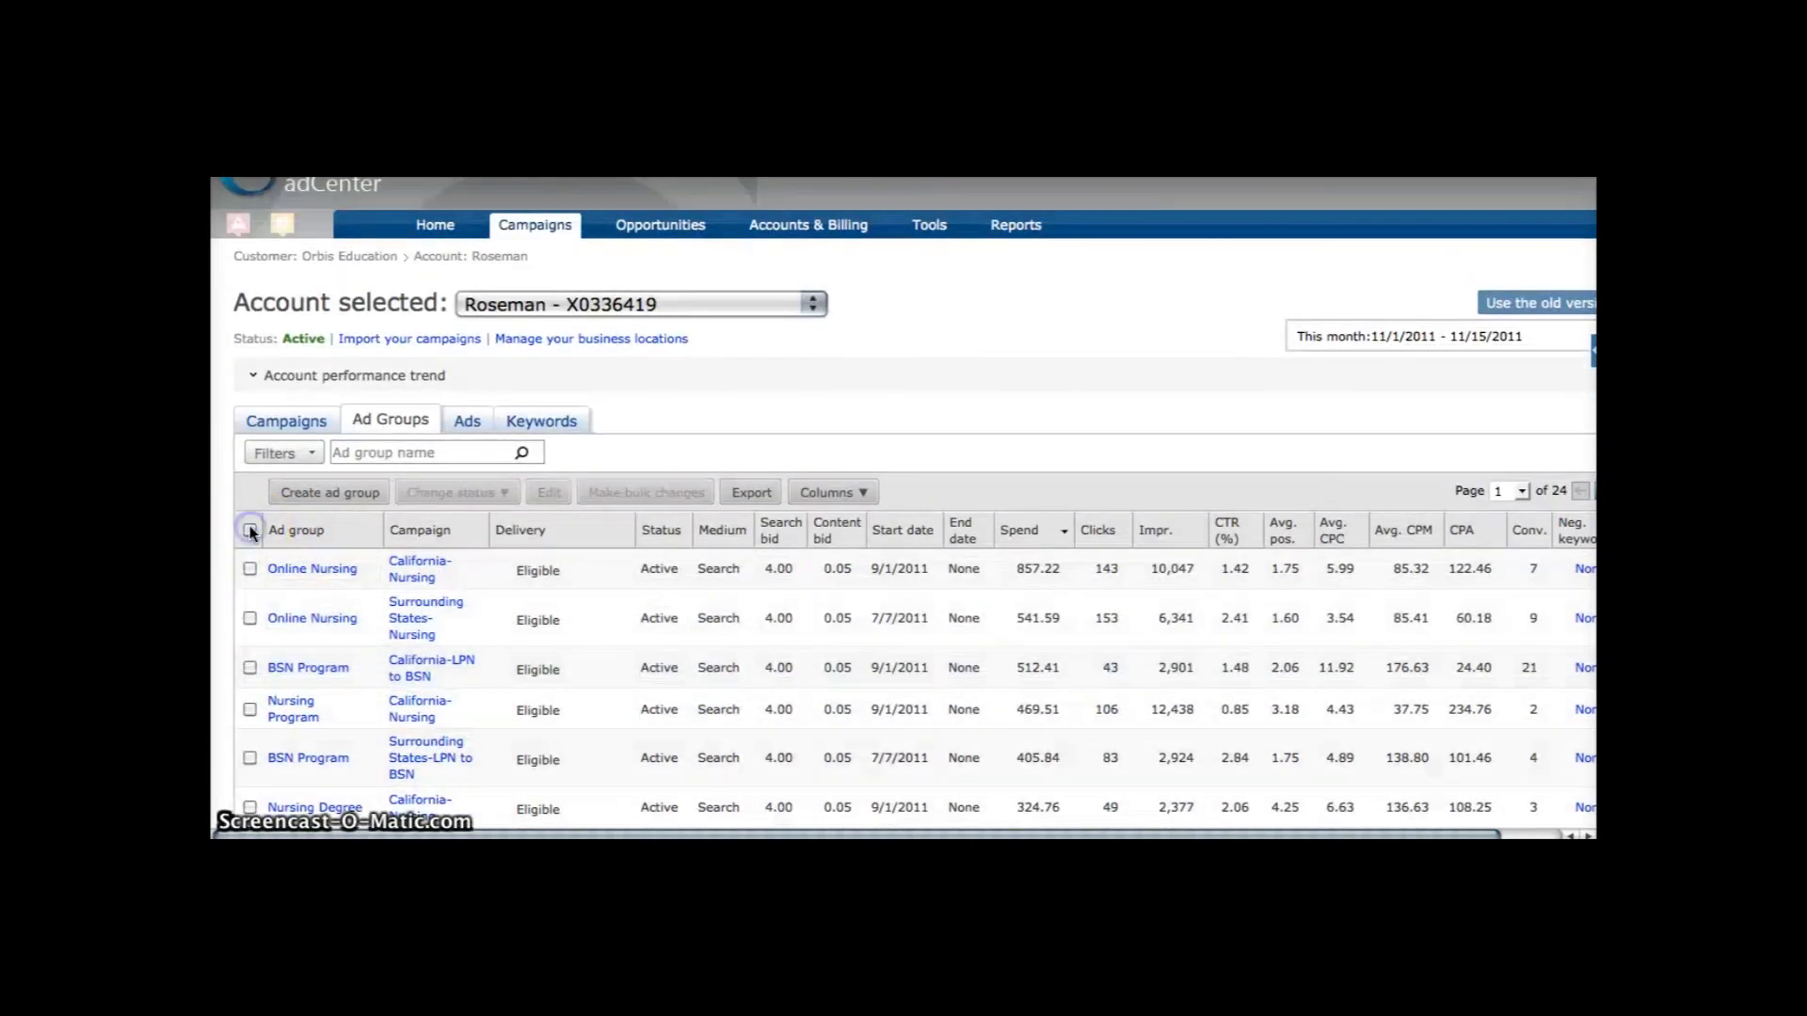
scroll(250, 533, "up", 2)
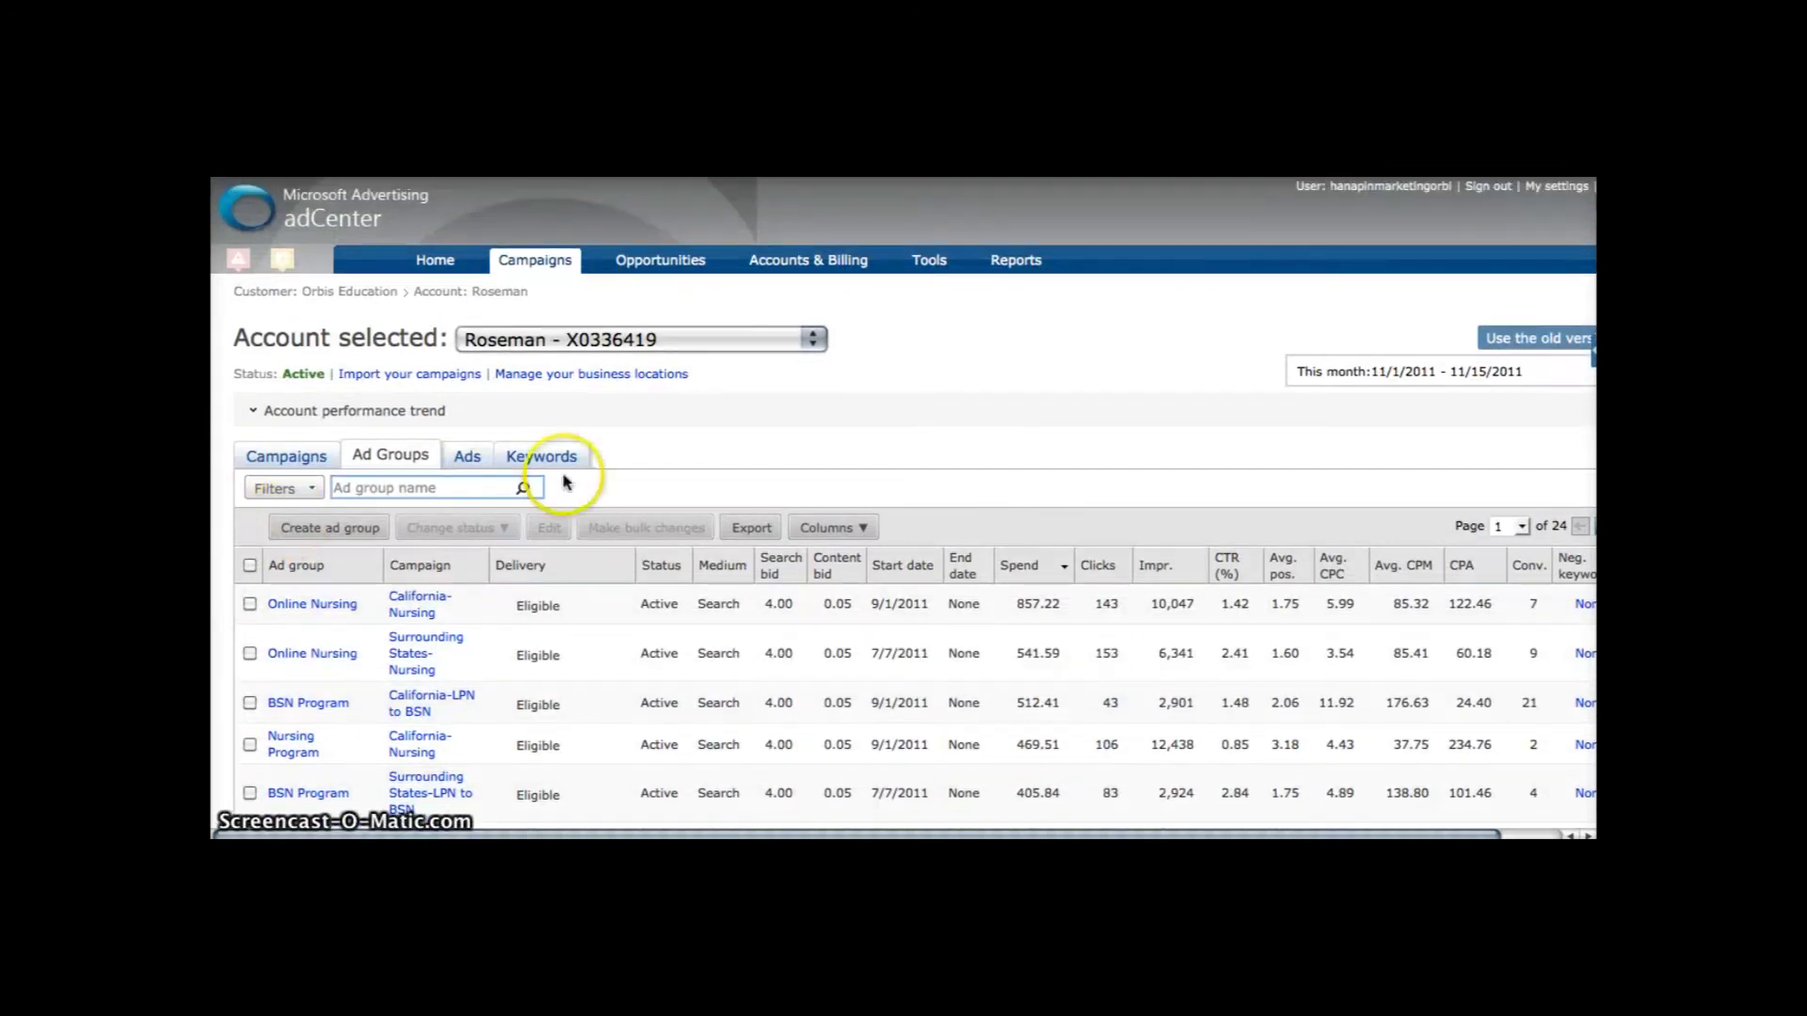